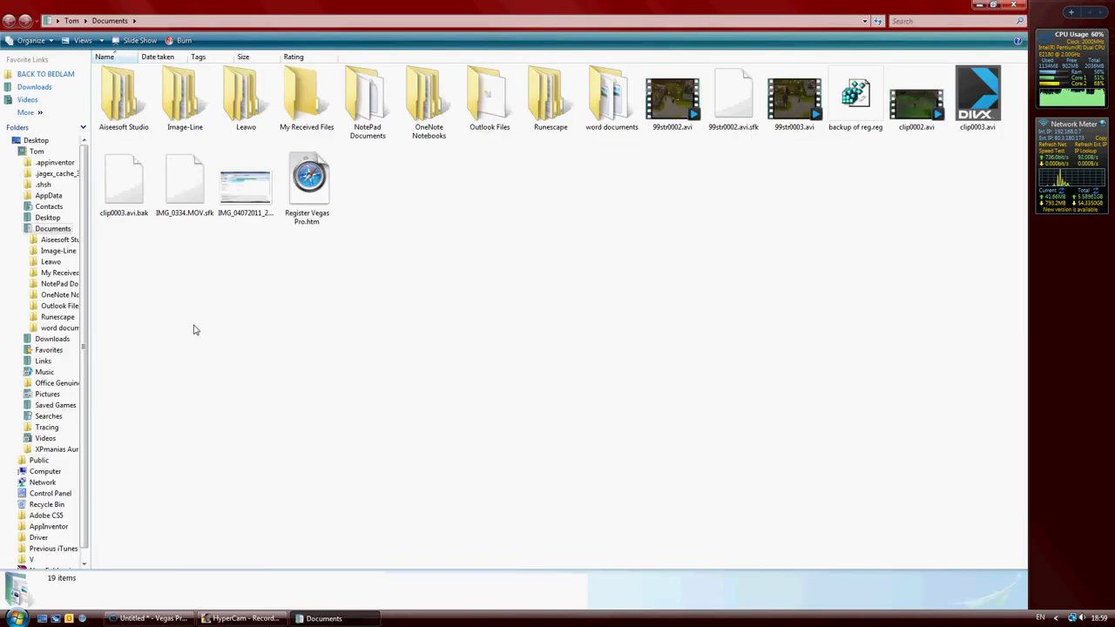
Step: Place clip0002.avi at the start of the timeline and try to delete only its audio event
{"action": "left_click_drag", "start_coordinate": [919, 108], "coordinate": [151, 276]}
{"action": "left_click", "coordinate": [219, 294]}
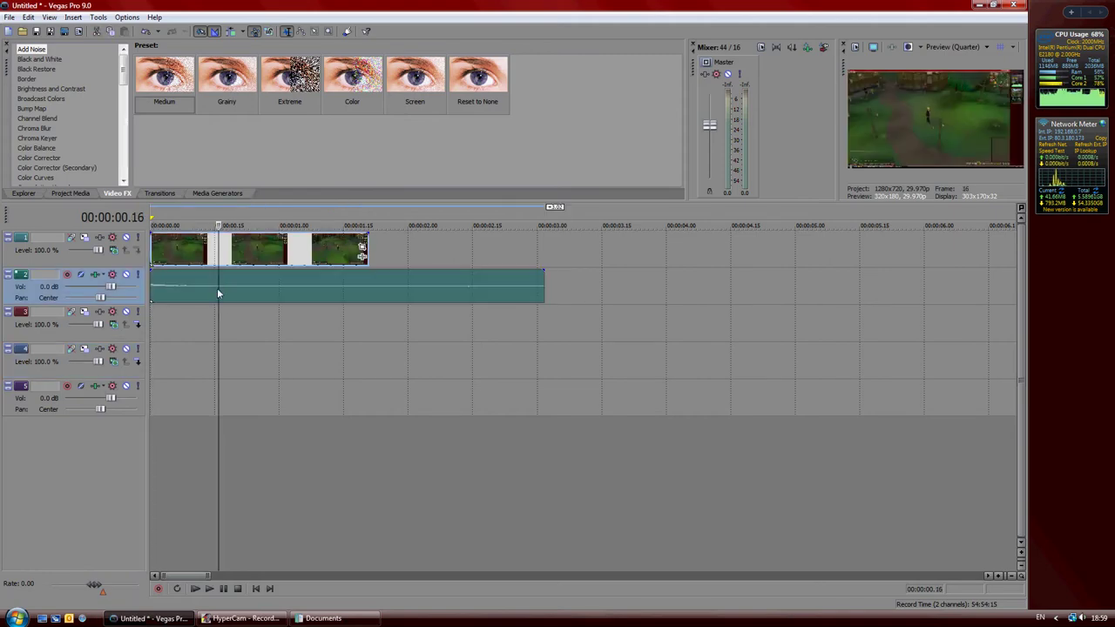
{"action": "right_click", "coordinate": [218, 294]}
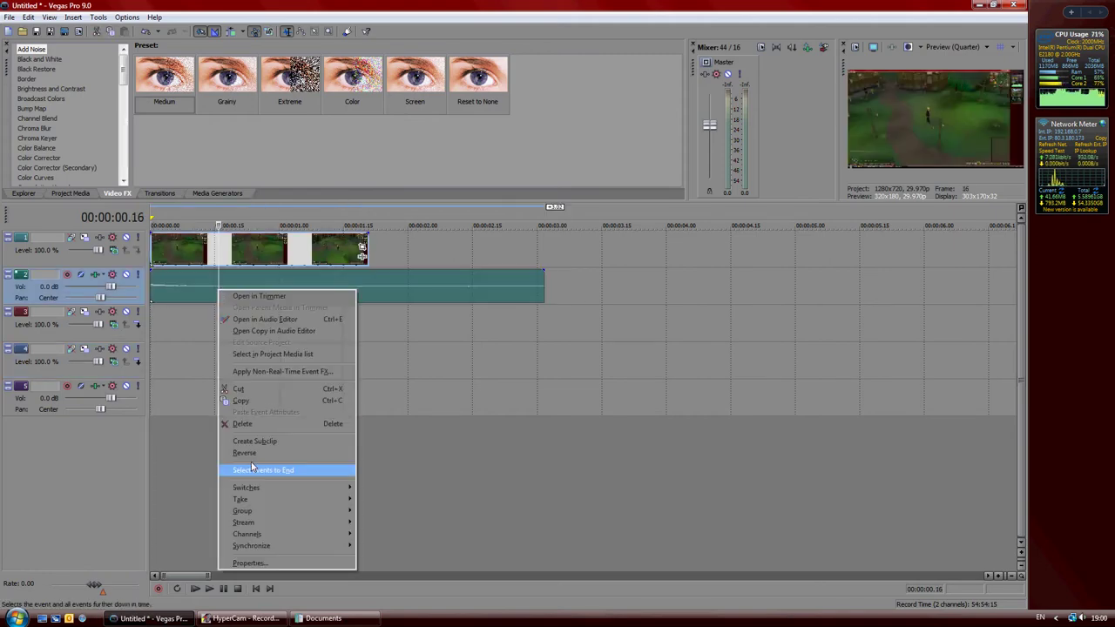
{"action": "left_click", "coordinate": [263, 424]}
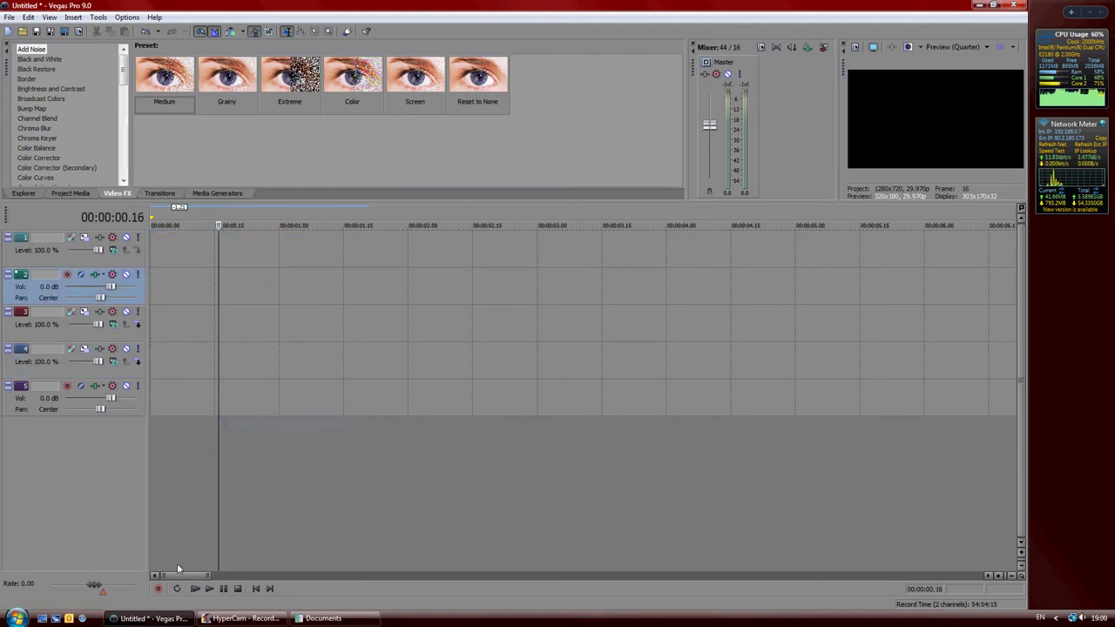
Step: Place clip0002.avi at the start of the timeline again and remove its video event from the group with the audio
{"action": "left_click", "coordinate": [323, 619]}
{"action": "left_click_drag", "start_coordinate": [795, 111], "coordinate": [157, 265]}
{"action": "right_click", "coordinate": [199, 256]}
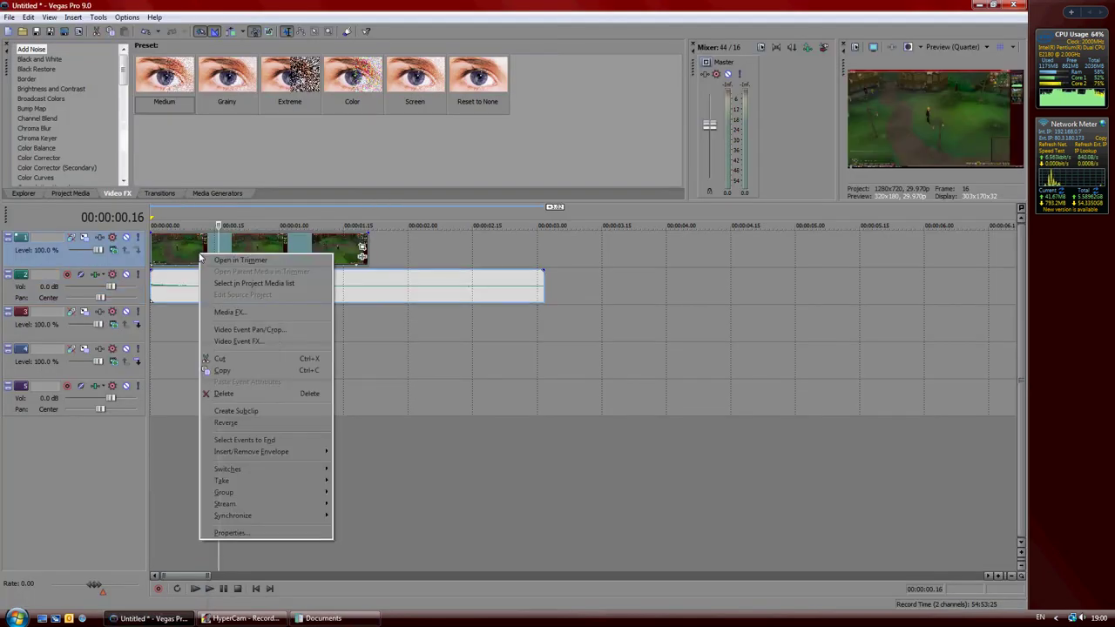
{"action": "mouse_move", "coordinate": [281, 492]}
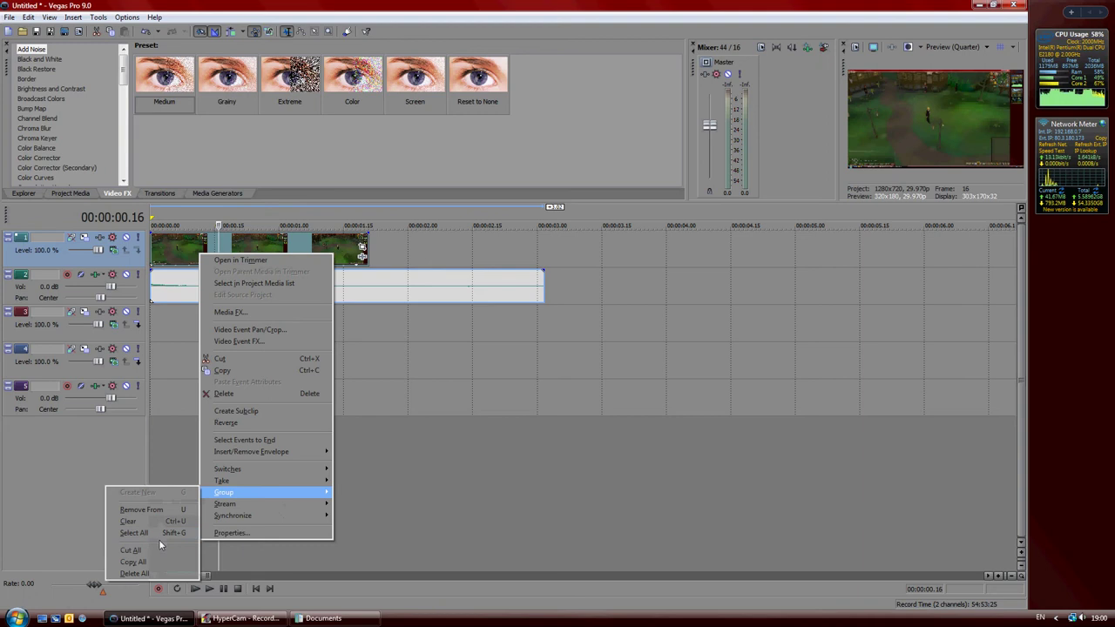
{"action": "mouse_move", "coordinate": [244, 514]}
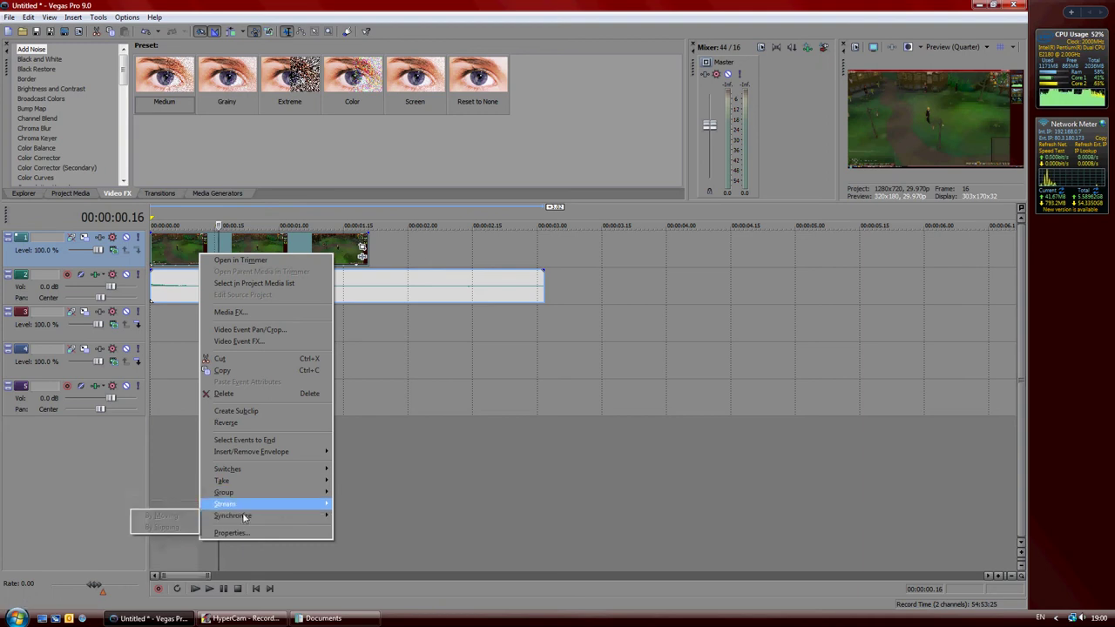
{"action": "mouse_move", "coordinate": [244, 471]}
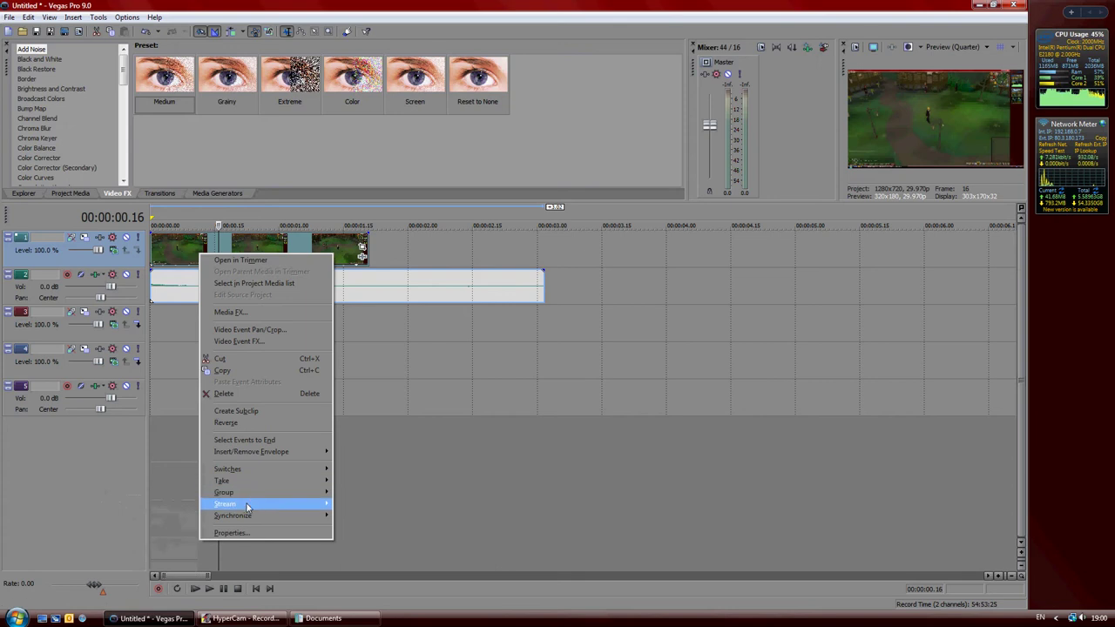
{"action": "left_click", "coordinate": [156, 510]}
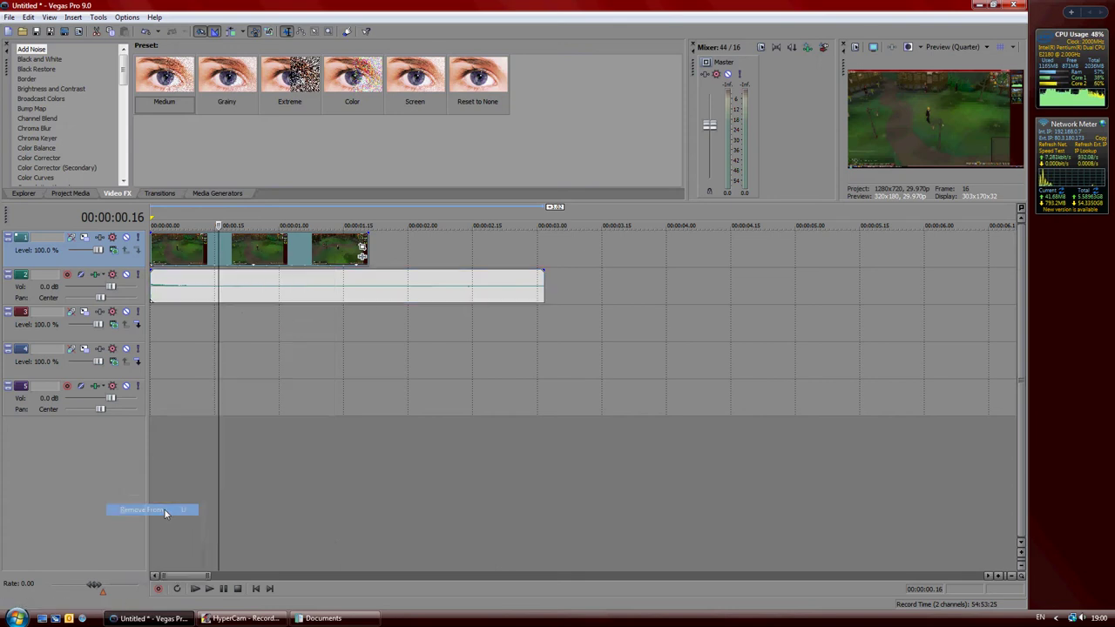
Step: Delete the clip's audio event and return the cursor to the start of the timeline
{"action": "left_click", "coordinate": [267, 300]}
{"action": "key", "text": "Delete"}
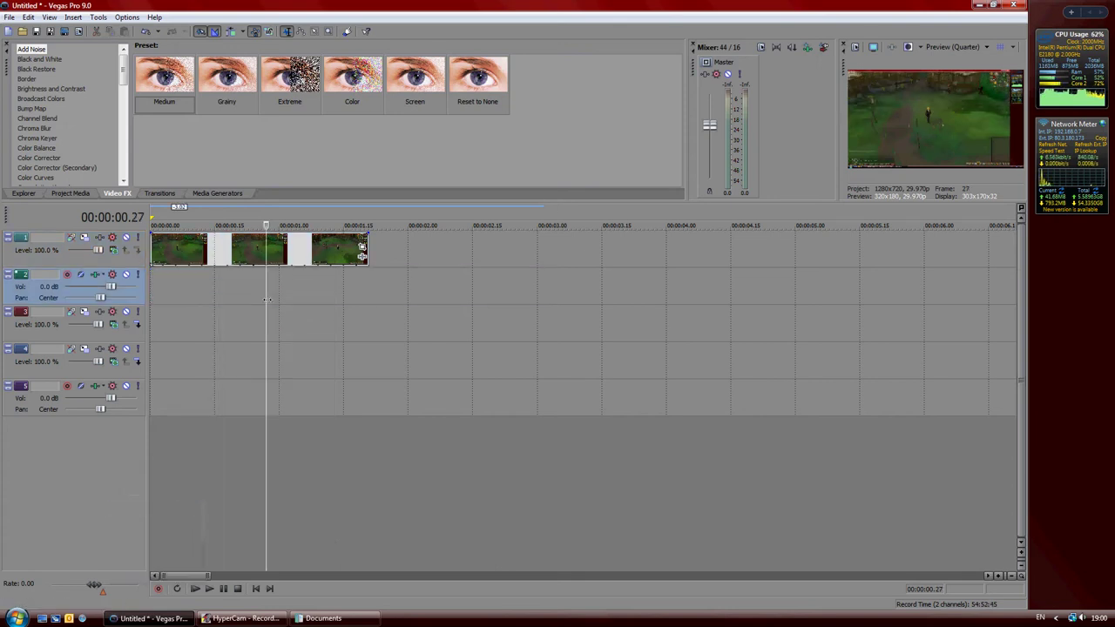
{"action": "key", "text": "Left"}
{"action": "key", "text": "Home"}
Step: Crop the video event with Event Pan/Crop to about 499 × 281 around the character, centred at about 892, 496
{"action": "left_click", "coordinate": [361, 246]}
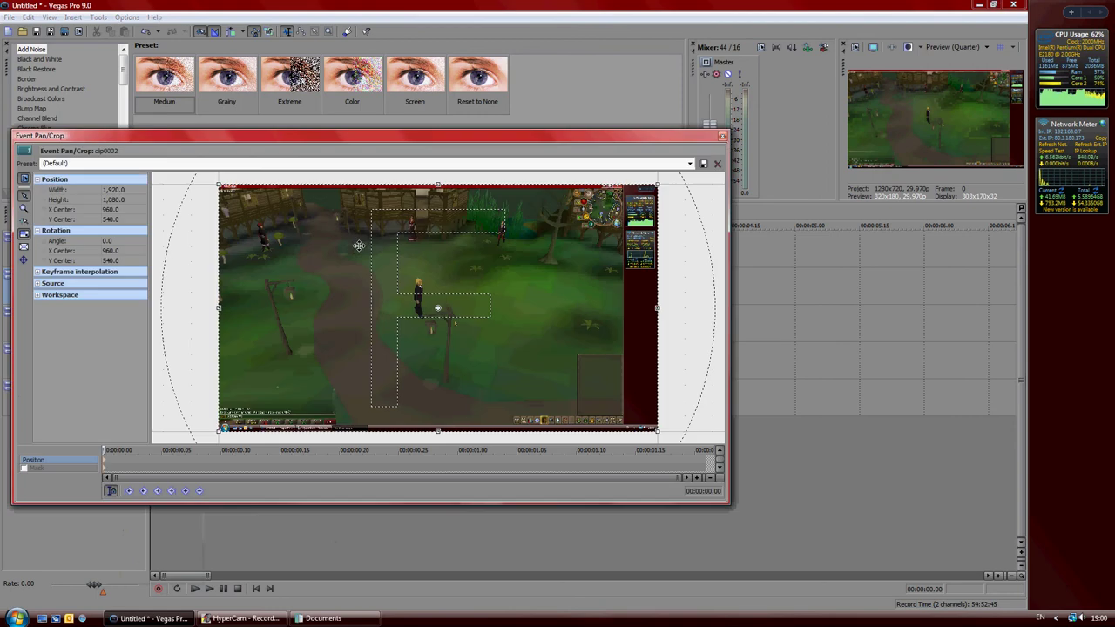
{"action": "left_click_drag", "start_coordinate": [656, 184], "coordinate": [447, 302]}
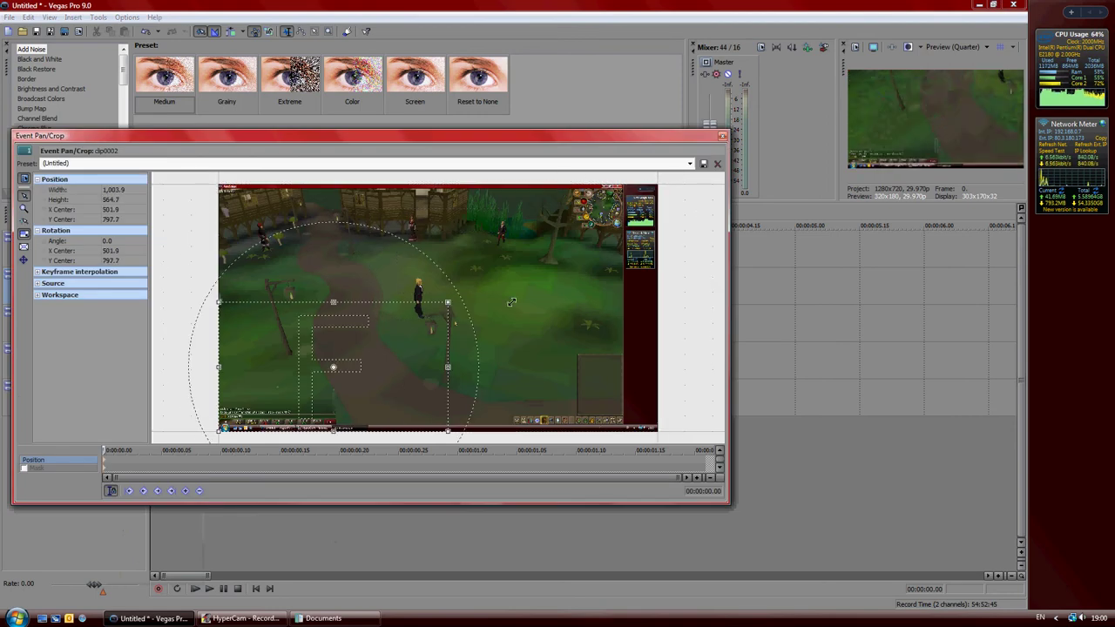
{"action": "left_click_drag", "start_coordinate": [364, 358], "coordinate": [434, 292]}
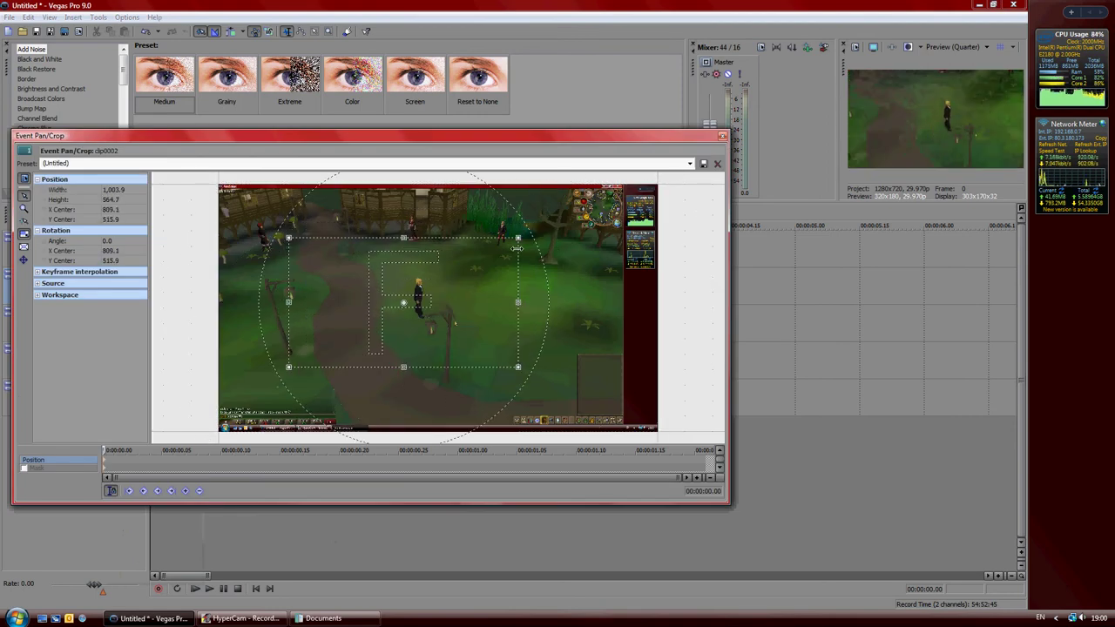
{"action": "left_click_drag", "start_coordinate": [517, 237], "coordinate": [435, 311]}
{"action": "left_click_drag", "start_coordinate": [359, 338], "coordinate": [470, 332]}
{"action": "left_click_drag", "start_coordinate": [439, 313], "coordinate": [455, 304]}
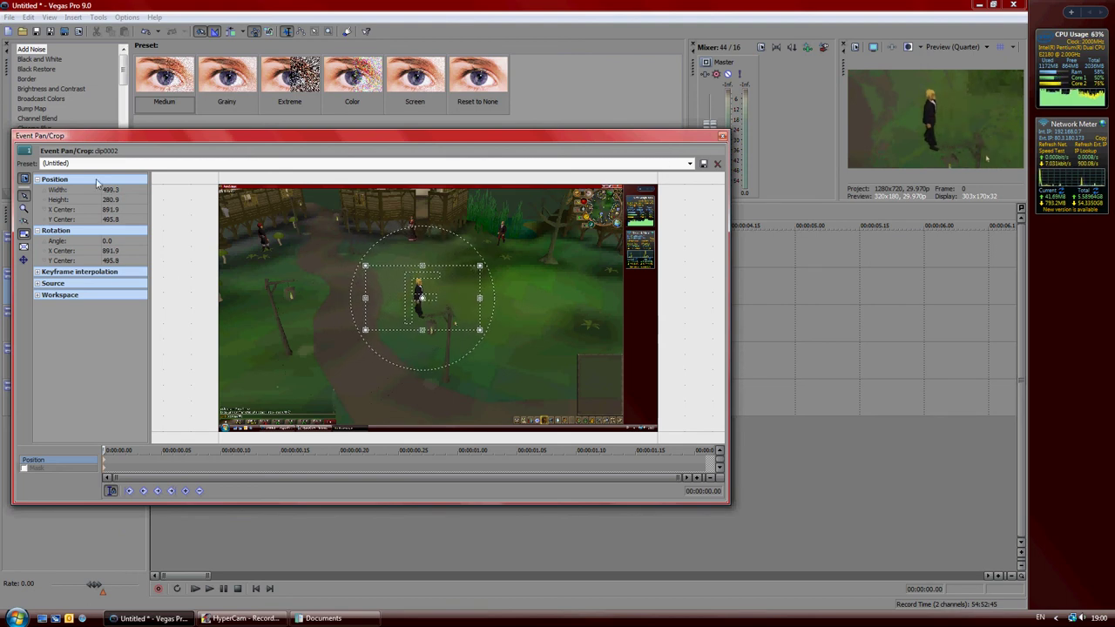
{"action": "left_click", "coordinate": [721, 137]}
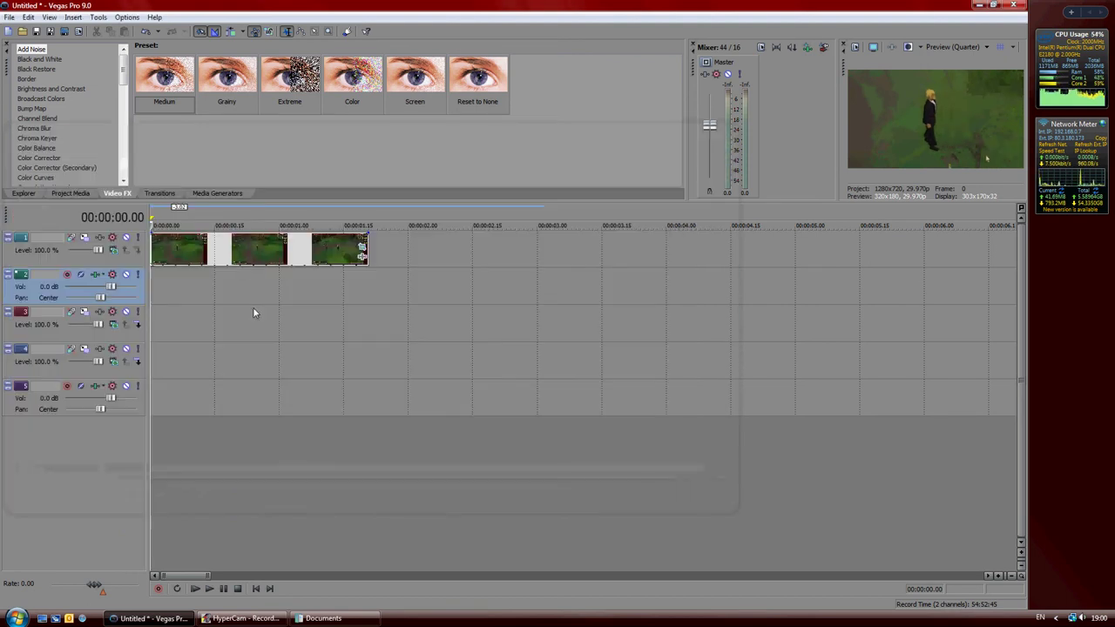
Step: Preview the cropped clip and check the character's position inside the Event Pan/Crop frame near 00:00:01.15
{"action": "left_click", "coordinate": [362, 250]}
{"action": "key", "text": "space"}
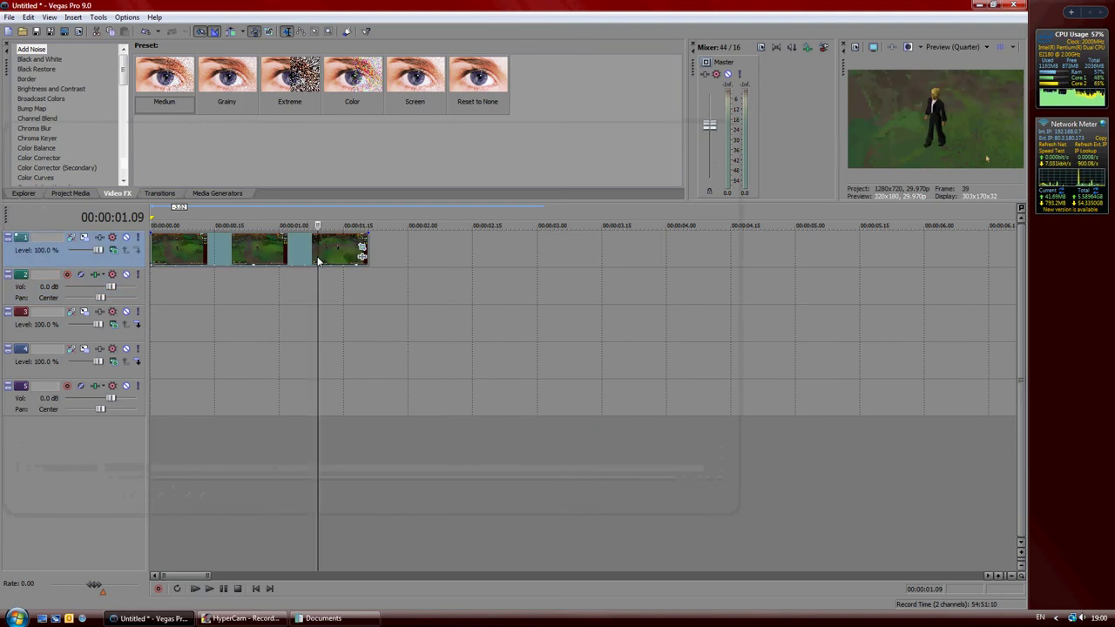
{"action": "left_click", "coordinate": [361, 249]}
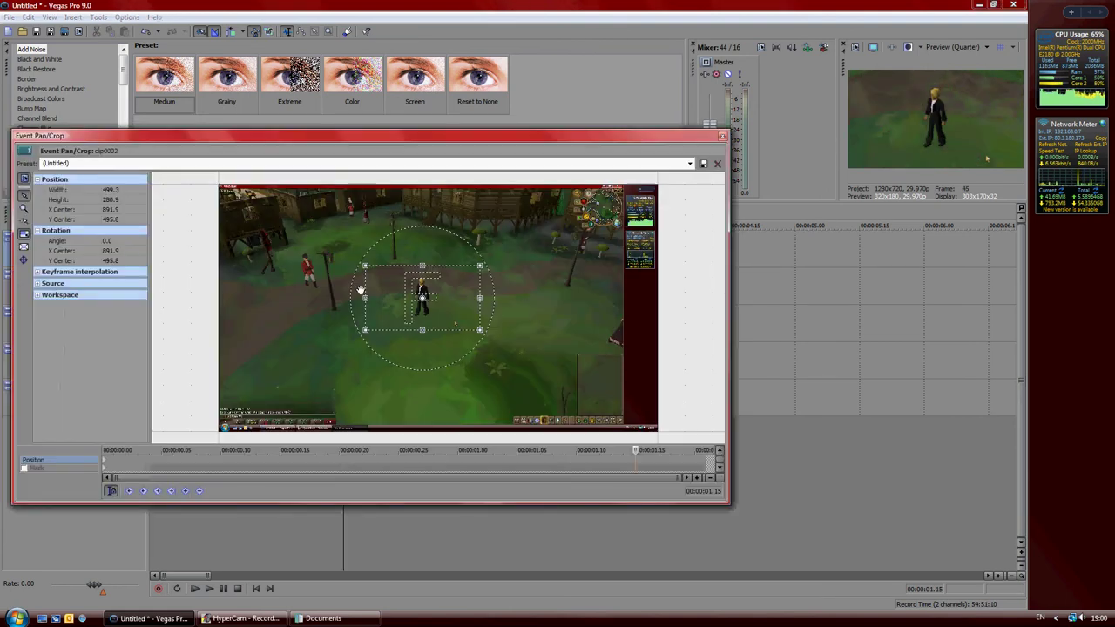
{"action": "left_click", "coordinate": [722, 134]}
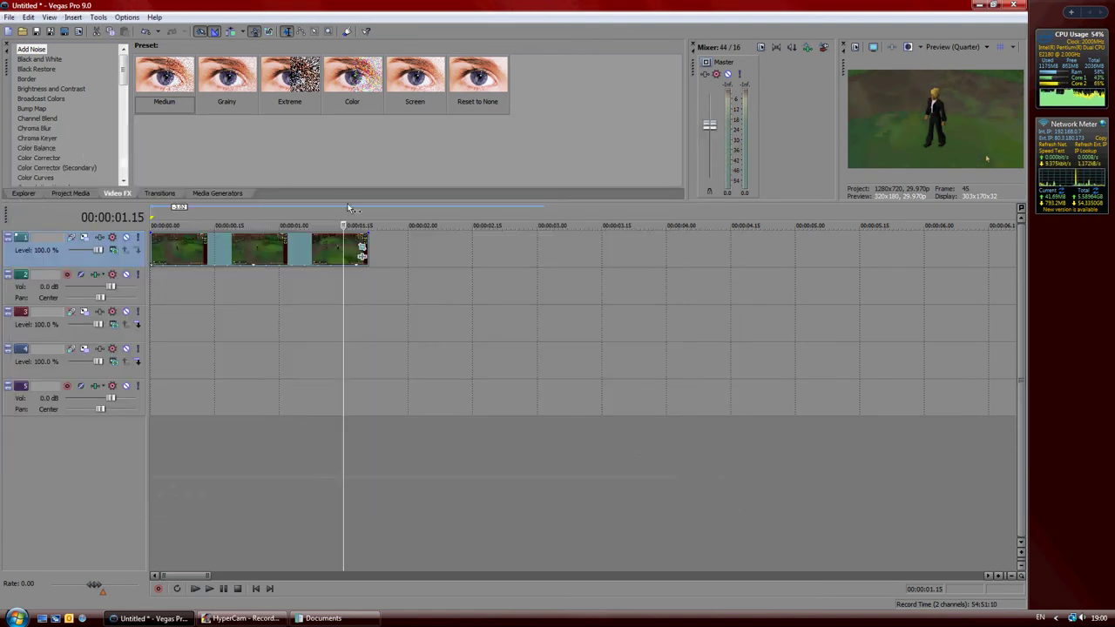
{"action": "key", "text": "space"}
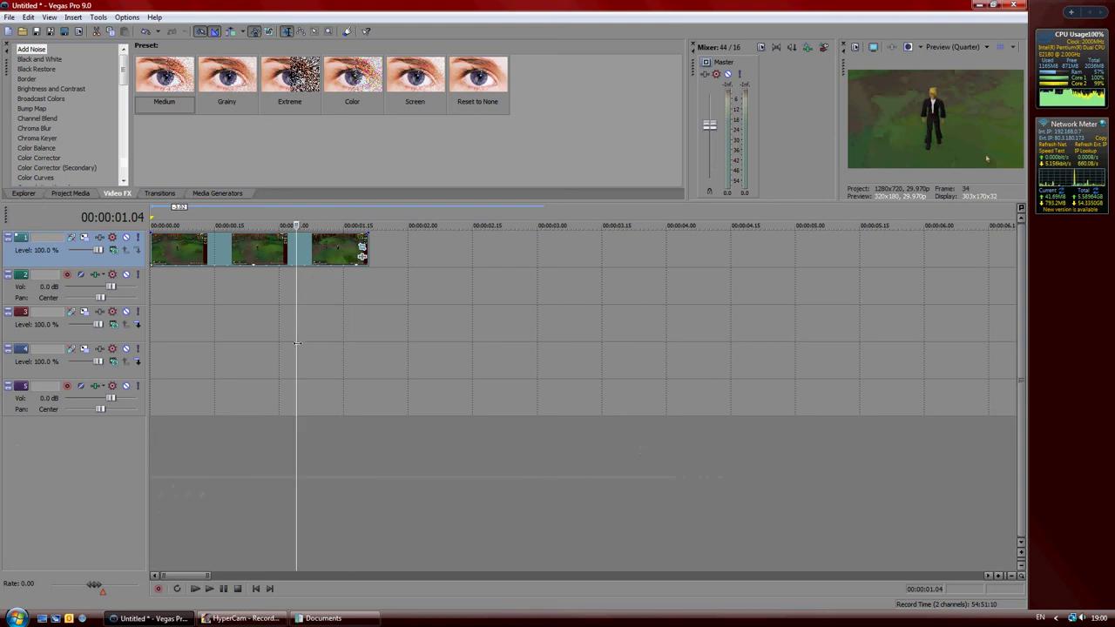
Step: Return the cursor to the start of the timeline and insert a new video track above the clip
{"action": "left_click", "coordinate": [152, 292]}
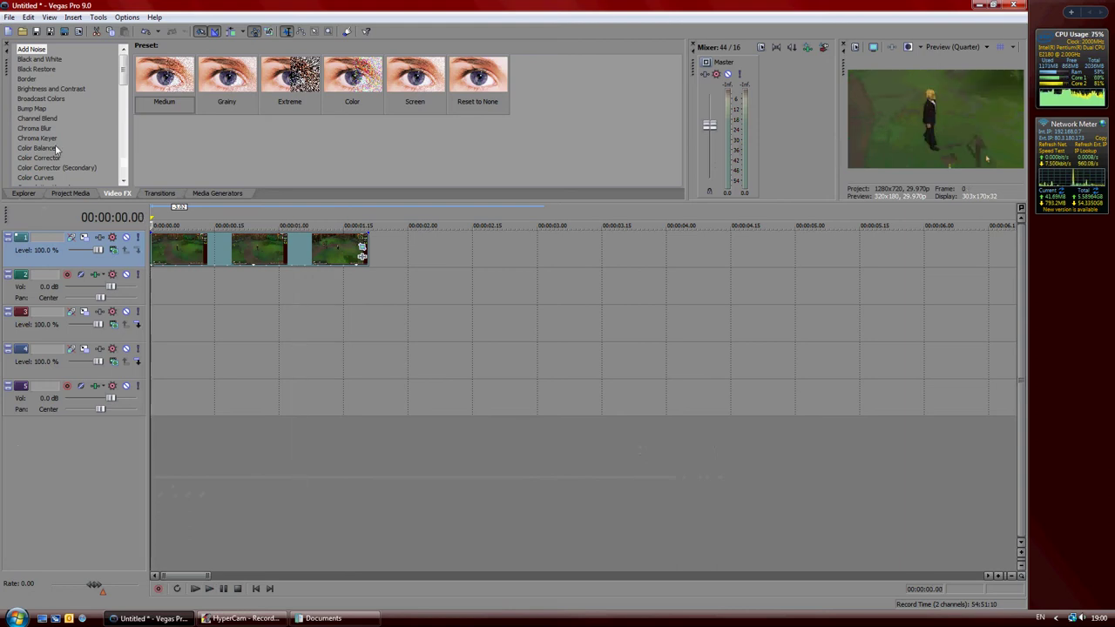
{"action": "right_click", "coordinate": [80, 460]}
{"action": "left_click", "coordinate": [110, 477]}
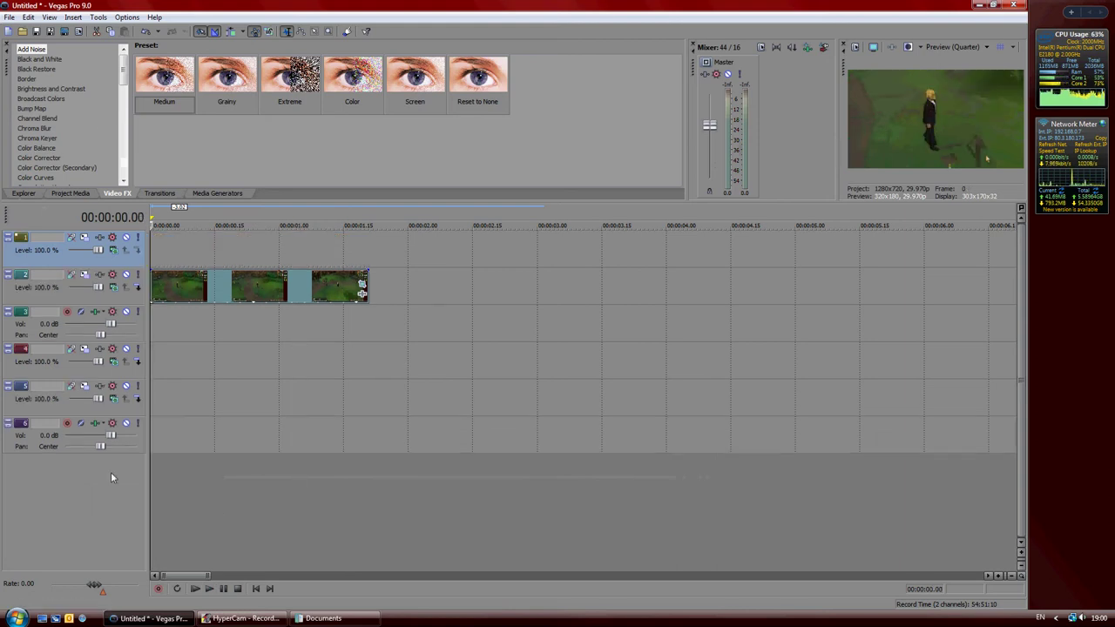
Step: Apply the Linear Blur effect with the Horizontal Medium preset to the clip and move its settings window clear of the clip
{"action": "left_click", "coordinate": [47, 129]}
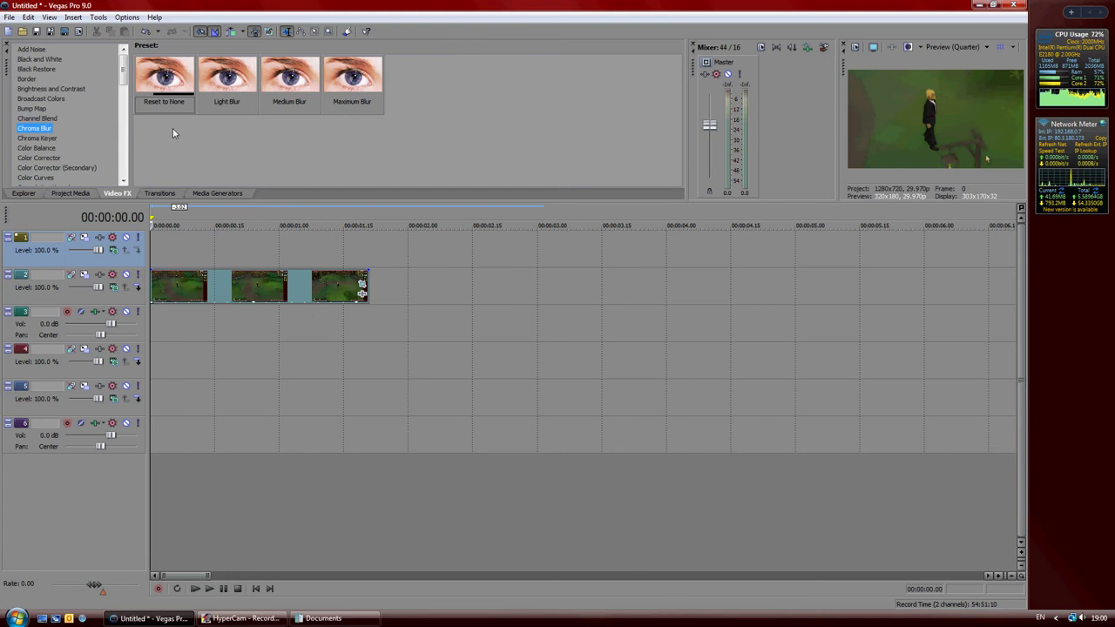
{"action": "left_click_drag", "start_coordinate": [123, 75], "coordinate": [121, 131]}
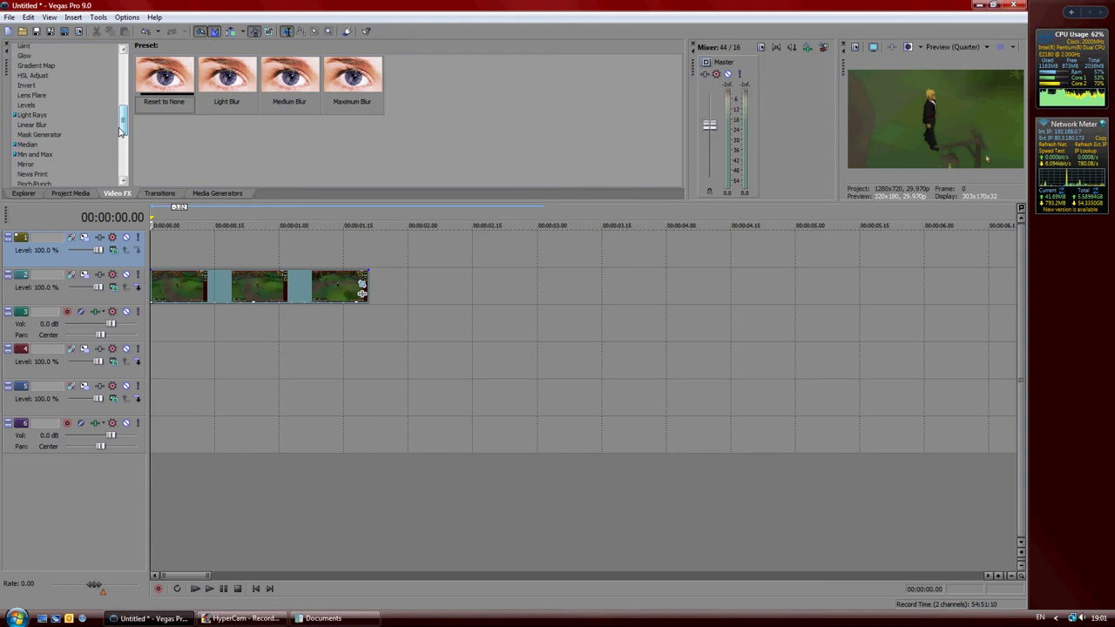
{"action": "left_click", "coordinate": [44, 126]}
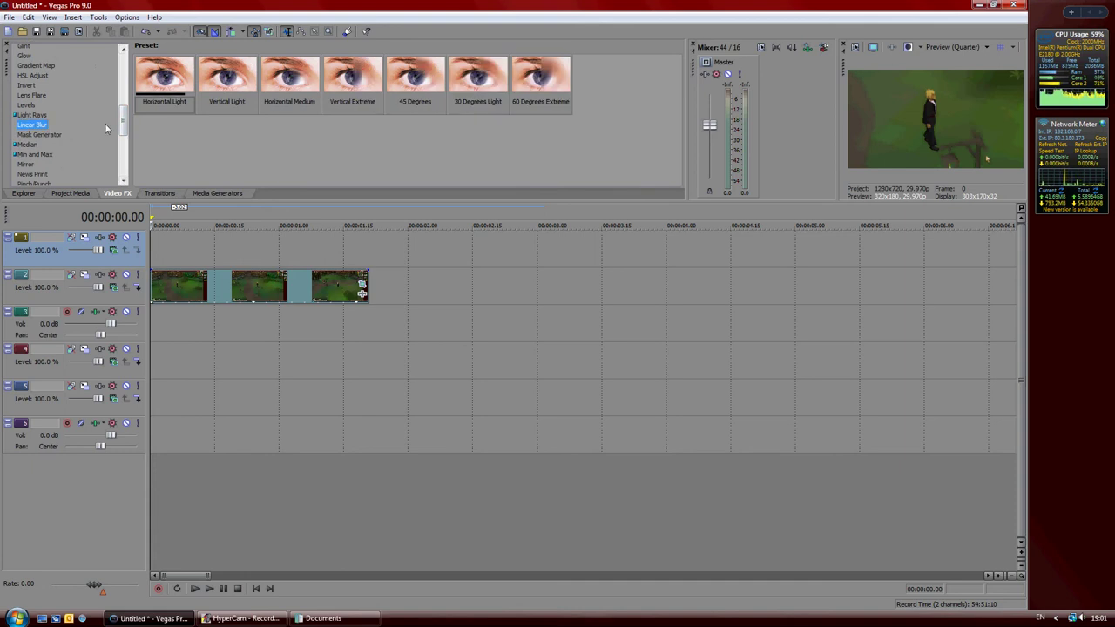
{"action": "left_click", "coordinate": [294, 81]}
{"action": "left_click_drag", "start_coordinate": [268, 287], "coordinate": [267, 285]}
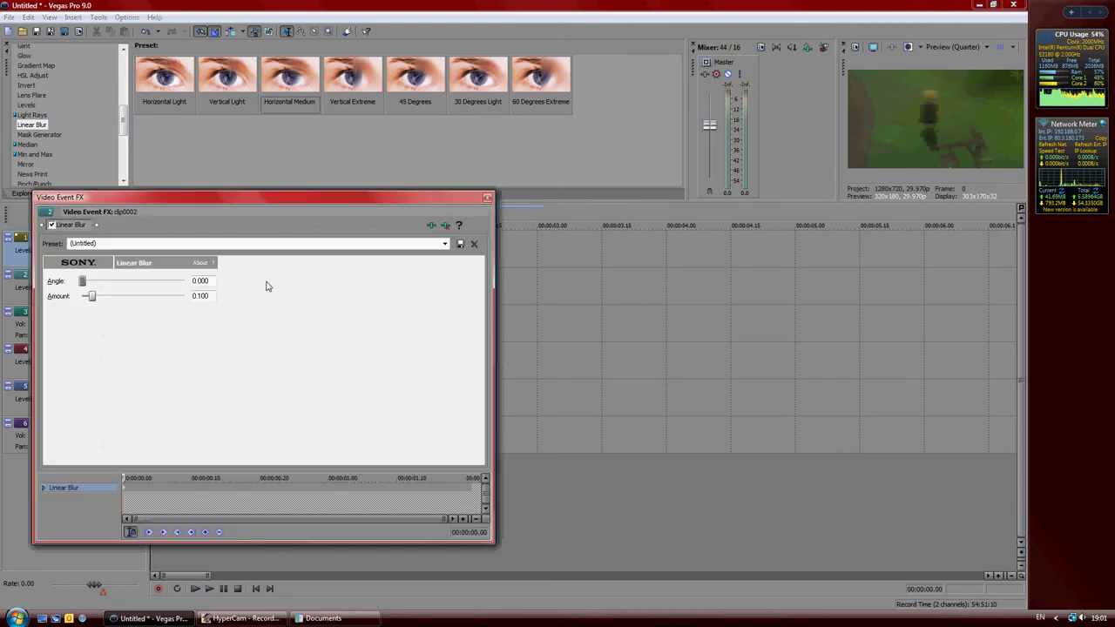
{"action": "left_click_drag", "start_coordinate": [252, 198], "coordinate": [631, 168]}
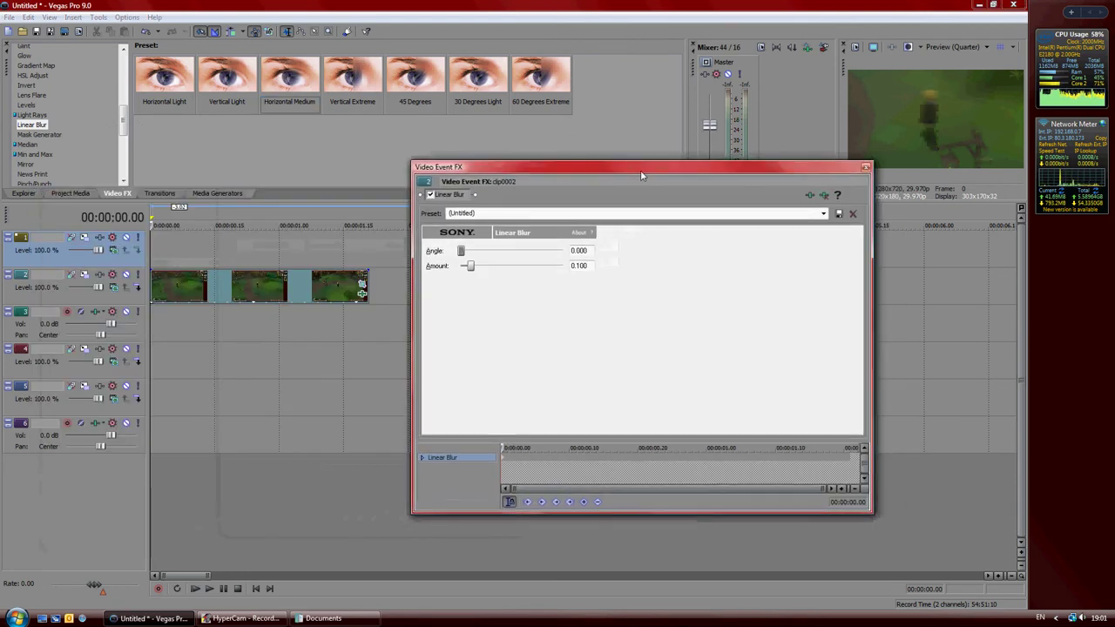
Step: Try a Linear Blur keyframe at 00:00:00.10 with angle 14.315 and amount 0.165, and delete it
{"action": "left_click", "coordinate": [190, 339]}
{"action": "left_click", "coordinate": [508, 502]}
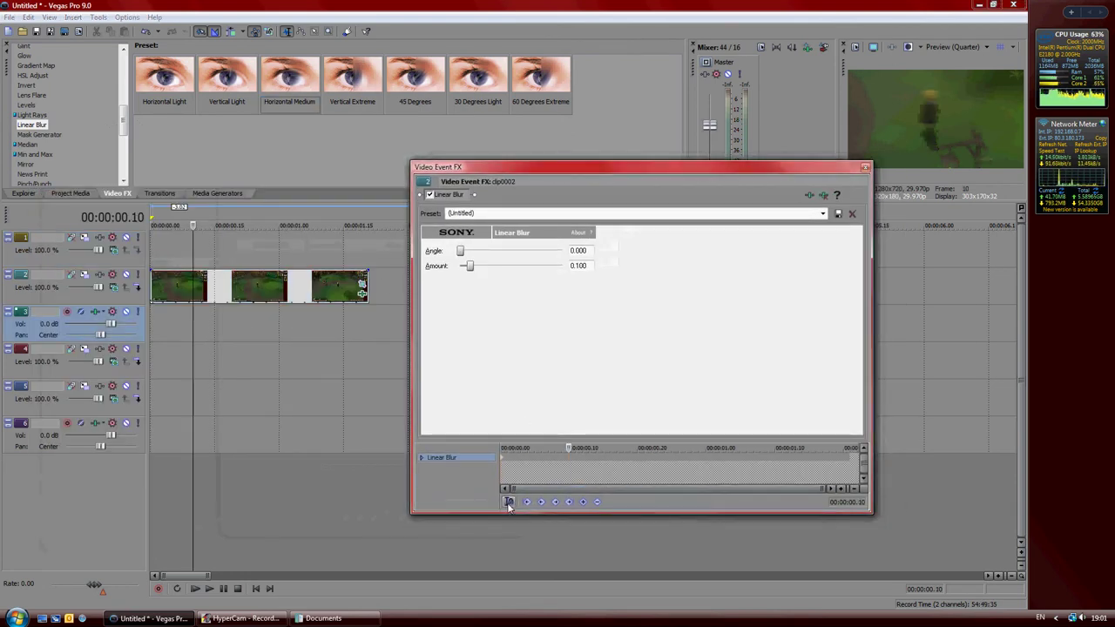
{"action": "mouse_move", "coordinate": [469, 267]}
{"action": "left_mouse_down"}
{"action": "mouse_move", "coordinate": [547, 267]}
{"action": "mouse_move", "coordinate": [428, 279]}
{"action": "mouse_move", "coordinate": [492, 277]}
{"action": "mouse_move", "coordinate": [465, 255]}
{"action": "left_mouse_up"}
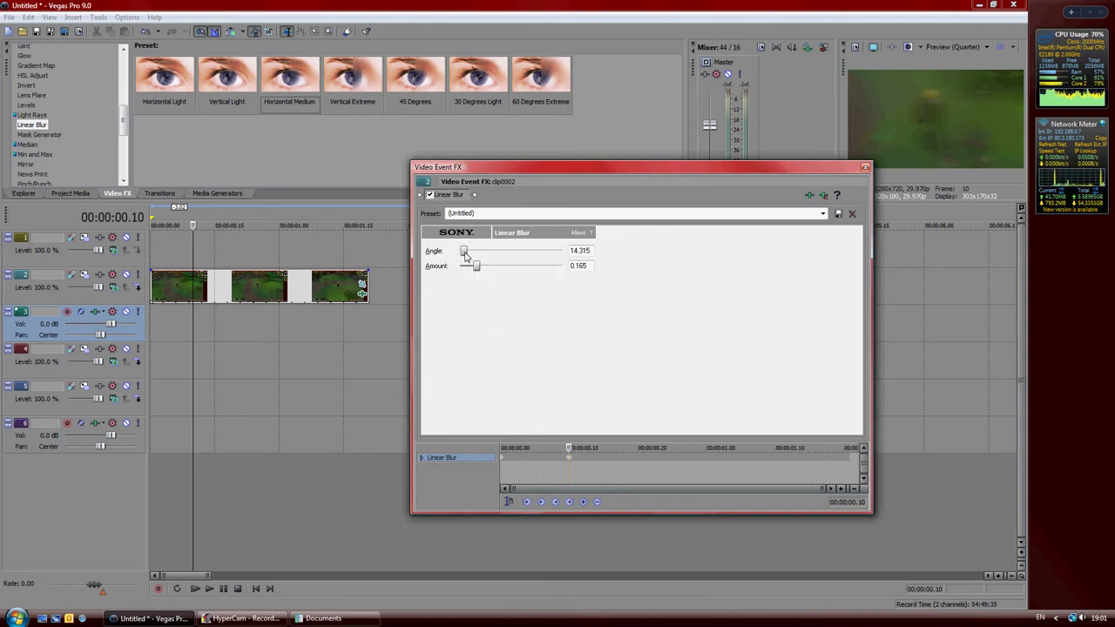
{"action": "left_click", "coordinate": [503, 461]}
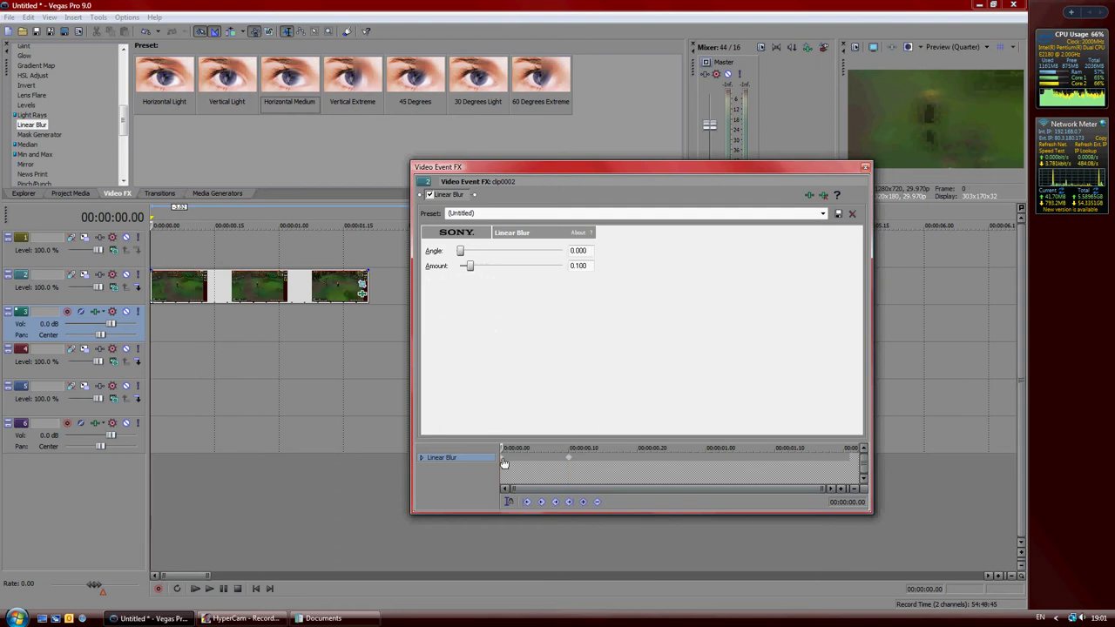
{"action": "left_click", "coordinate": [567, 461]}
{"action": "key", "text": "Delete"}
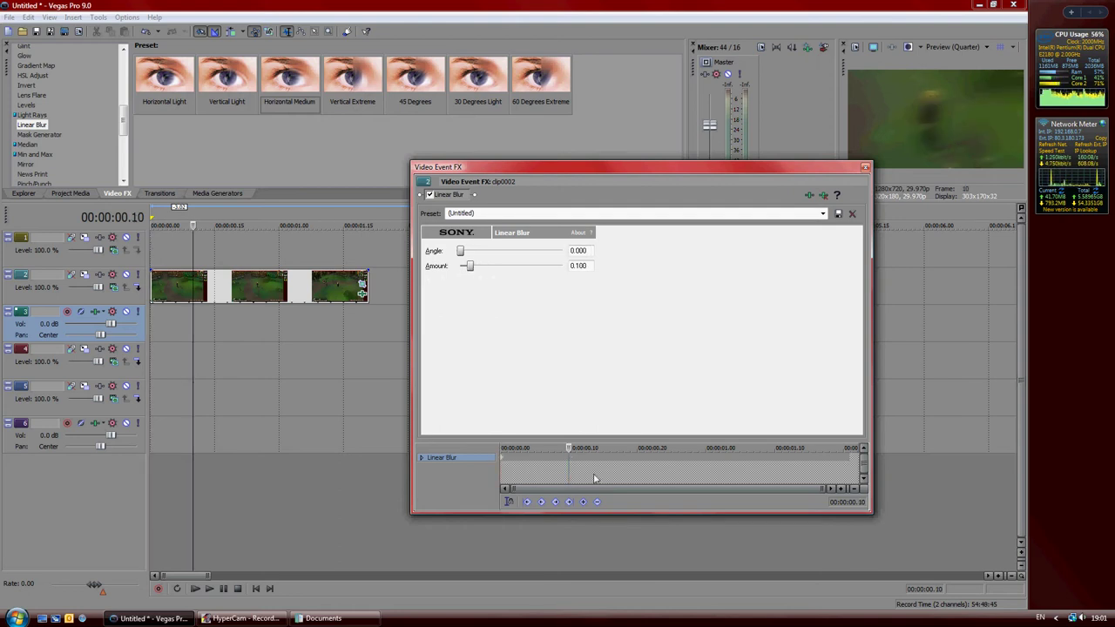
Step: Set the first Linear Blur keyframe's amount to 0.000 and try a keyframe at 00:00:00.19
{"action": "left_click", "coordinate": [503, 458]}
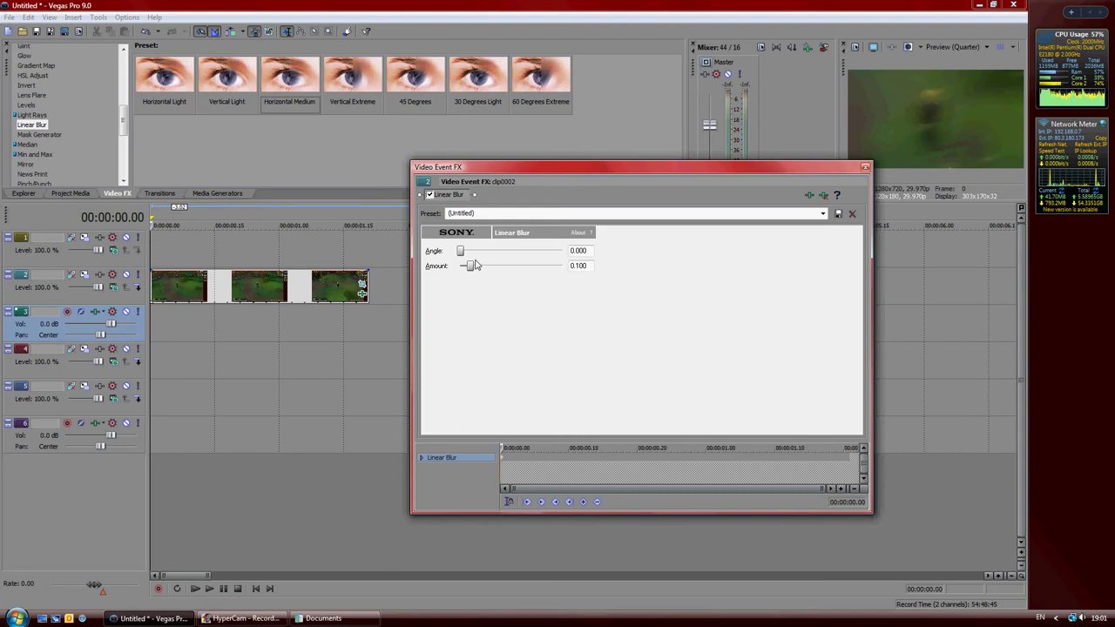
{"action": "left_click_drag", "start_coordinate": [476, 266], "coordinate": [442, 270]}
{"action": "left_click_drag", "start_coordinate": [542, 464], "coordinate": [595, 457]}
{"action": "left_click", "coordinate": [633, 461]}
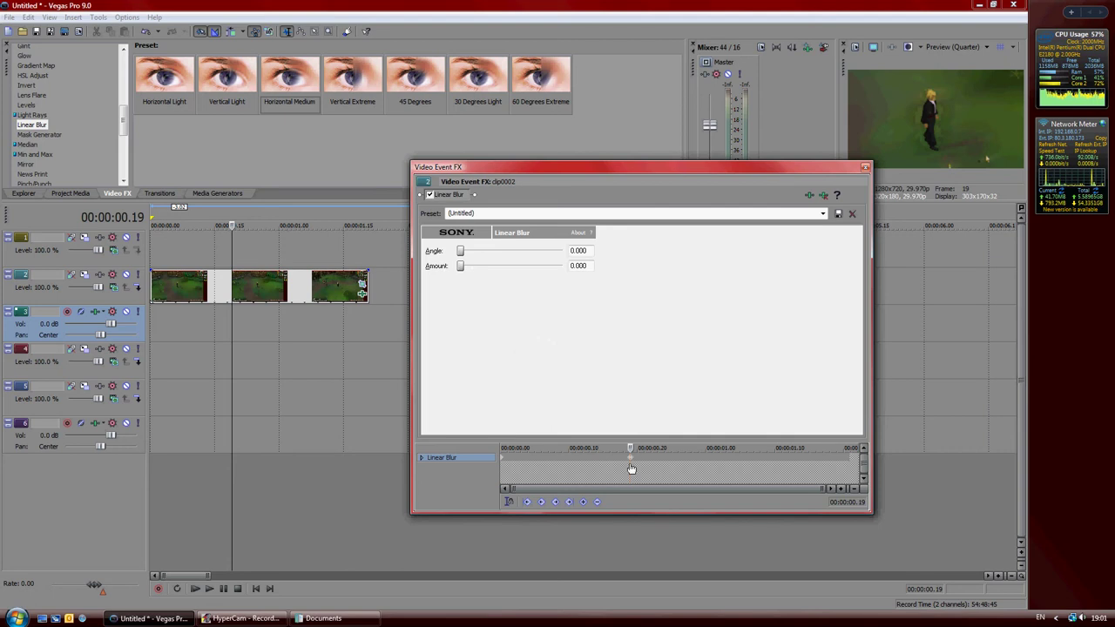
Step: Replace the Linear Blur keyframe at 00:00:00.19 with keyframes at 00:00:00.23 and 00:00:00.26, keeping the effect cursor synced with the timeline
{"action": "left_click", "coordinate": [508, 502]}
{"action": "left_click_drag", "start_coordinate": [505, 459], "coordinate": [659, 458]}
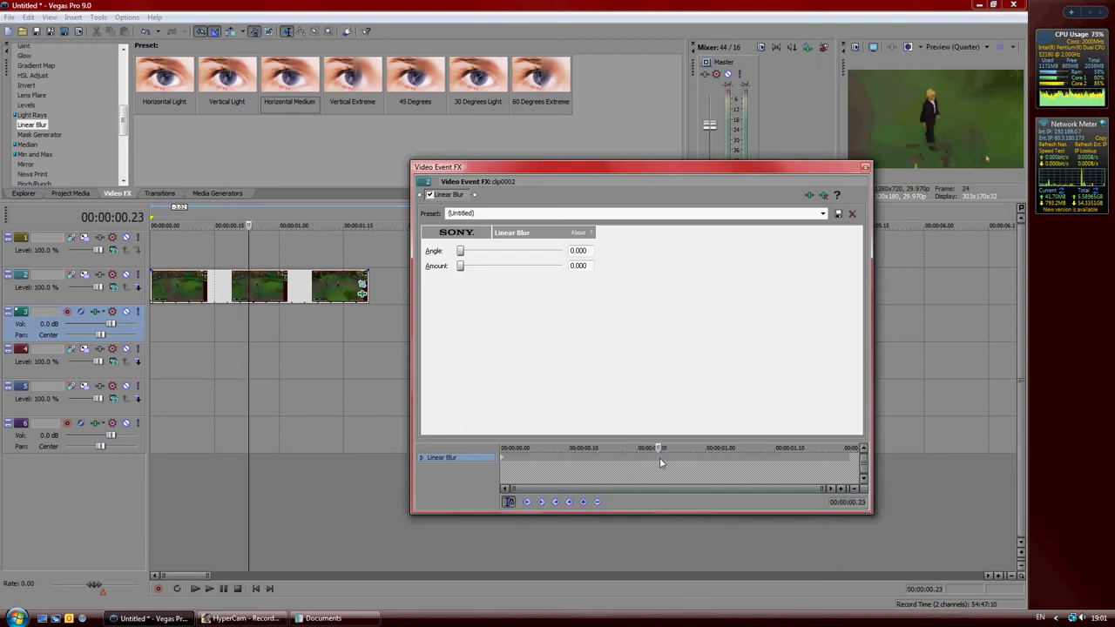
{"action": "left_click", "coordinate": [671, 463]}
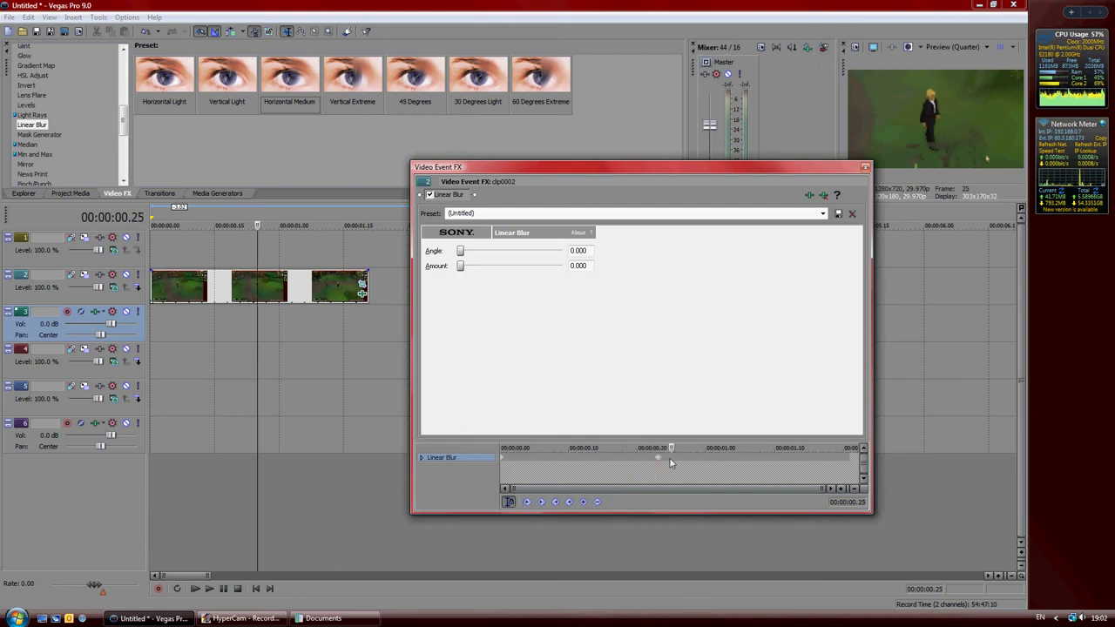
{"action": "left_click", "coordinate": [680, 463]}
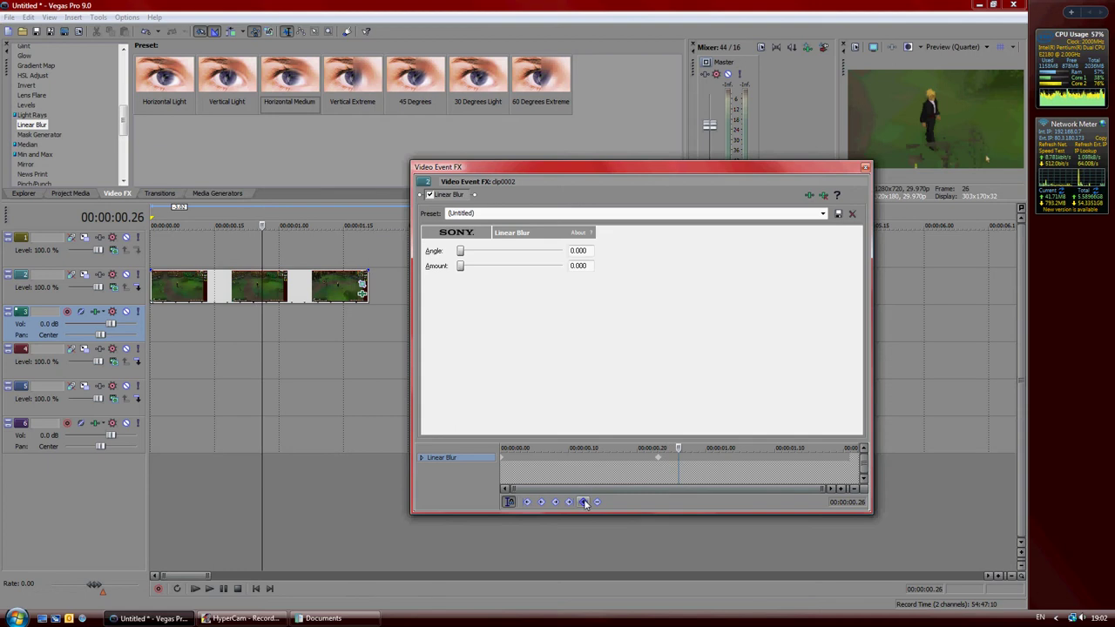
Step: Add Linear Blur keyframes at 00:00:01.06 and 00:00:01.08 and shift the earlier one to 00:00:01.05
{"action": "left_click_drag", "start_coordinate": [706, 463], "coordinate": [750, 463]}
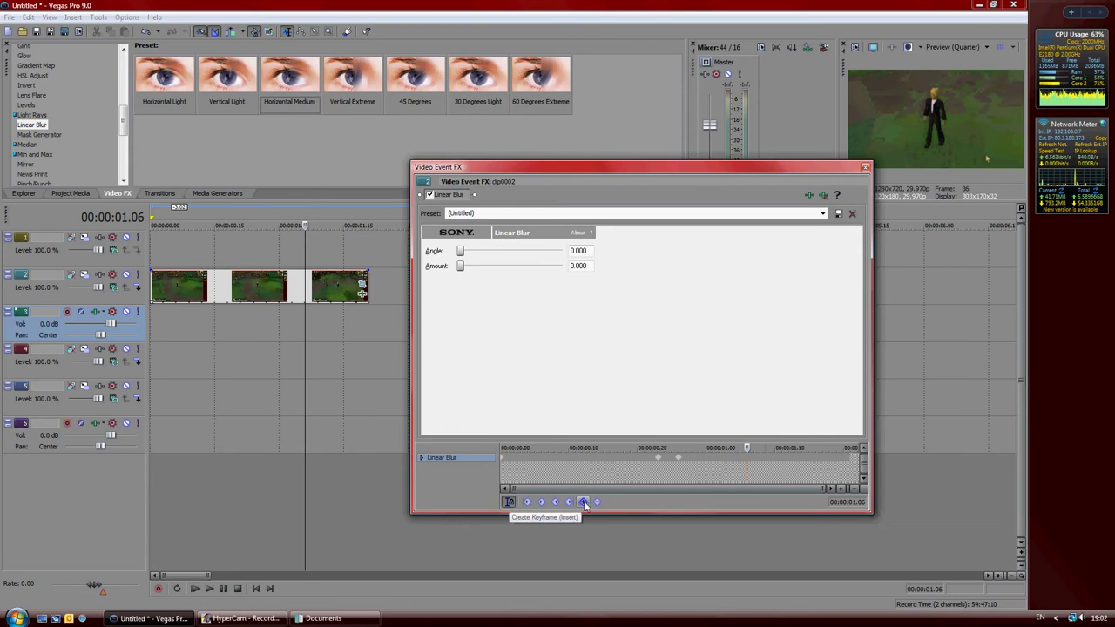
{"action": "left_click", "coordinate": [509, 501]}
{"action": "left_click", "coordinate": [759, 463]}
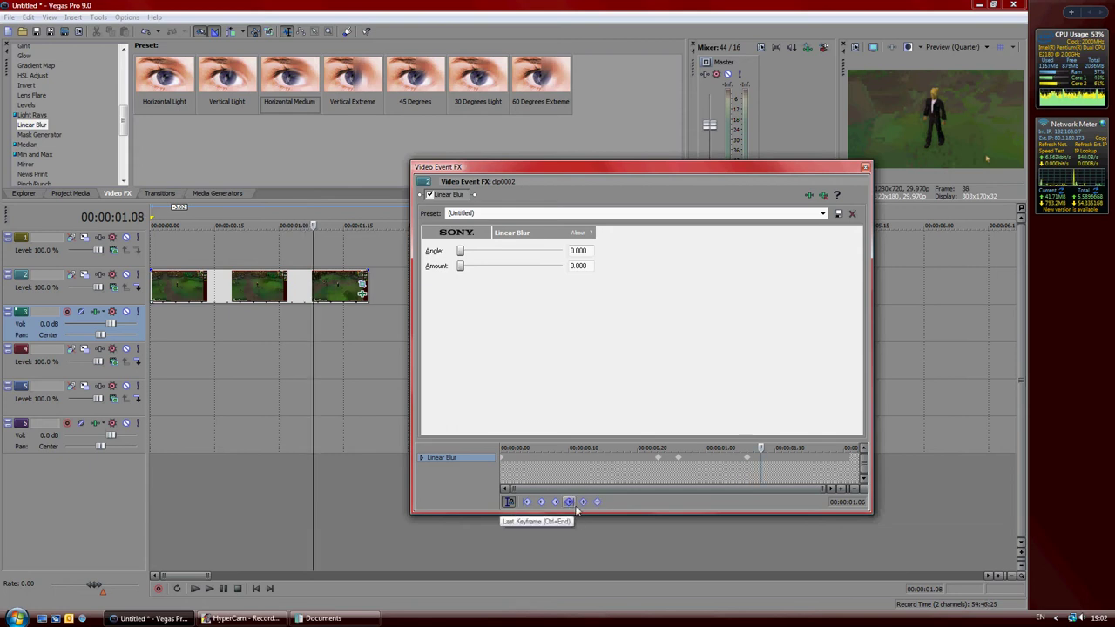
{"action": "left_click_drag", "start_coordinate": [747, 462], "coordinate": [742, 464]}
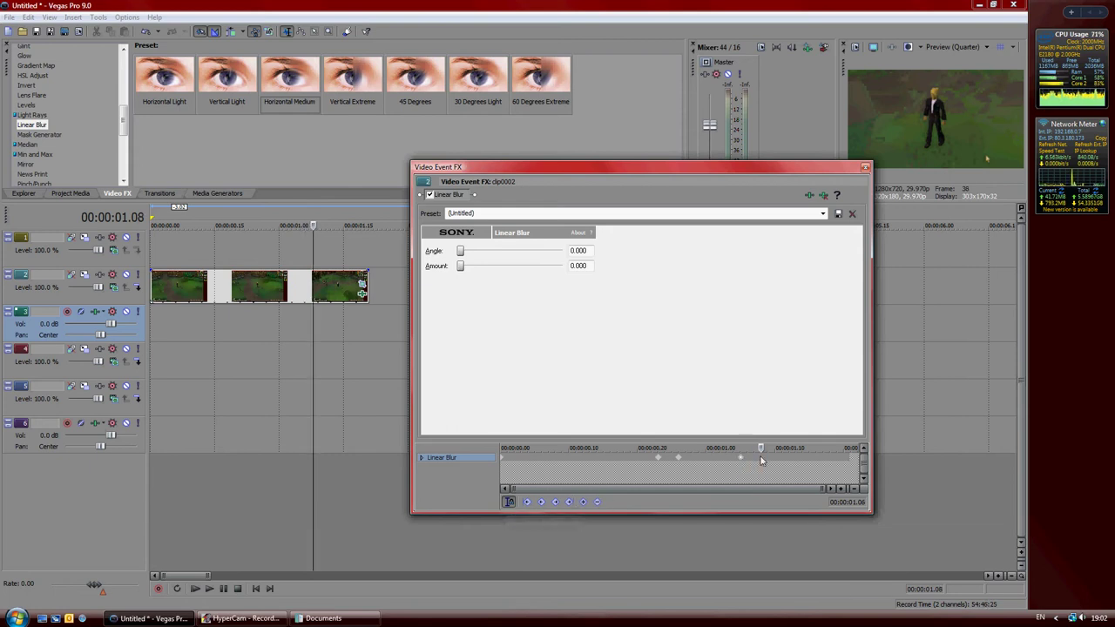
Step: Set the Linear Blur keyframe at 00:00:00.26 to angle 12.272 and amount 0.085
{"action": "left_click", "coordinate": [658, 459]}
{"action": "left_click", "coordinate": [679, 460]}
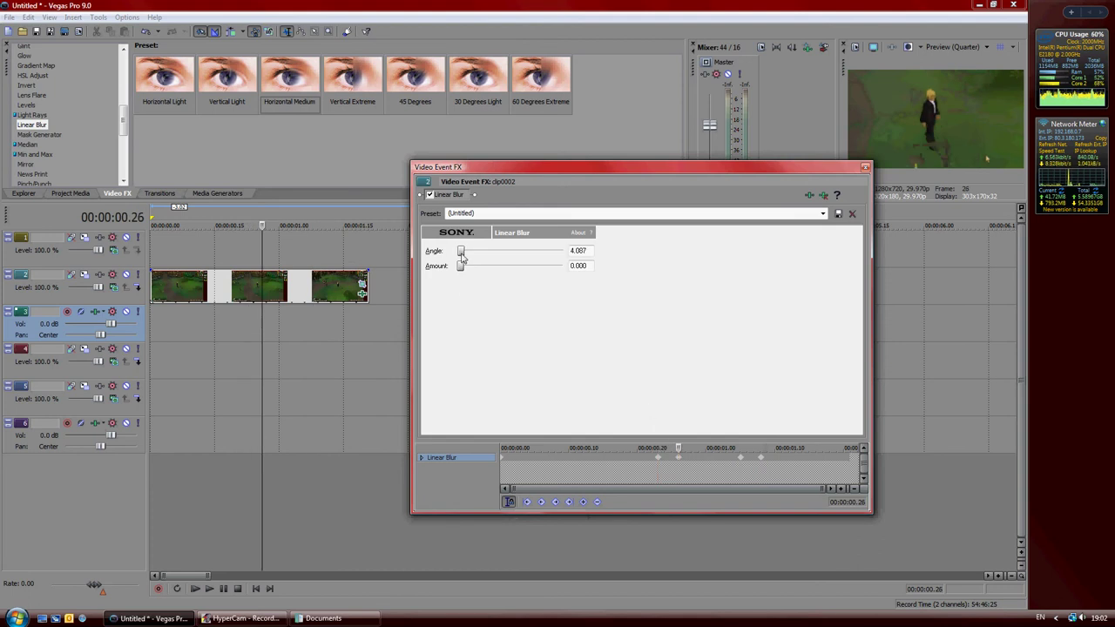
{"action": "left_click_drag", "start_coordinate": [461, 253], "coordinate": [467, 267]}
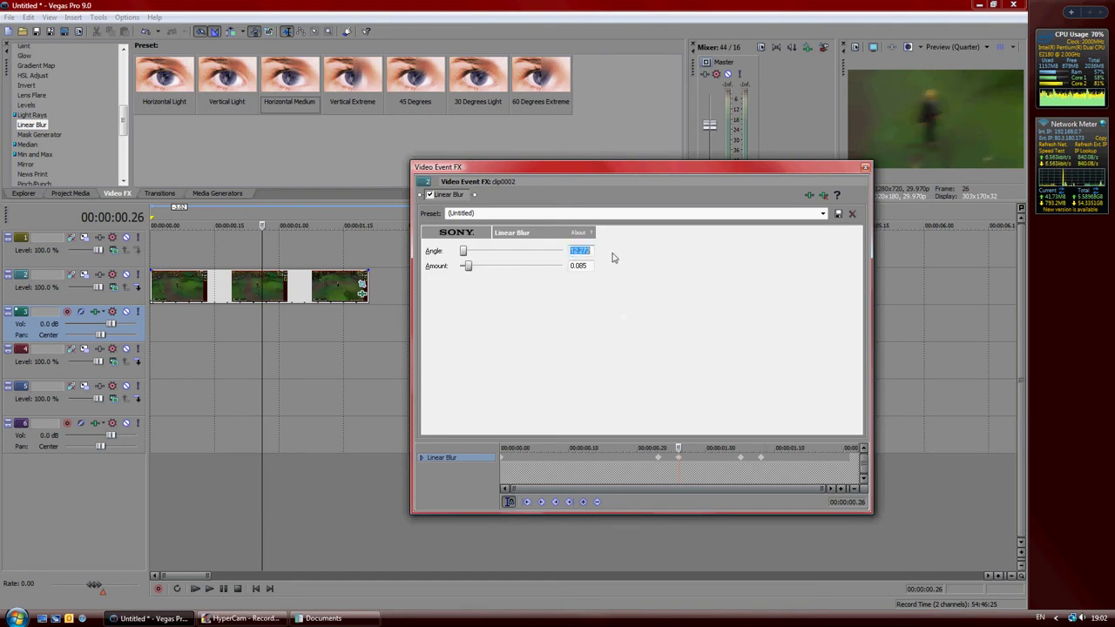
Step: Return to the first Linear Blur keyframe at the clip's start and set its angle to 12.272
{"action": "key", "text": "w"}
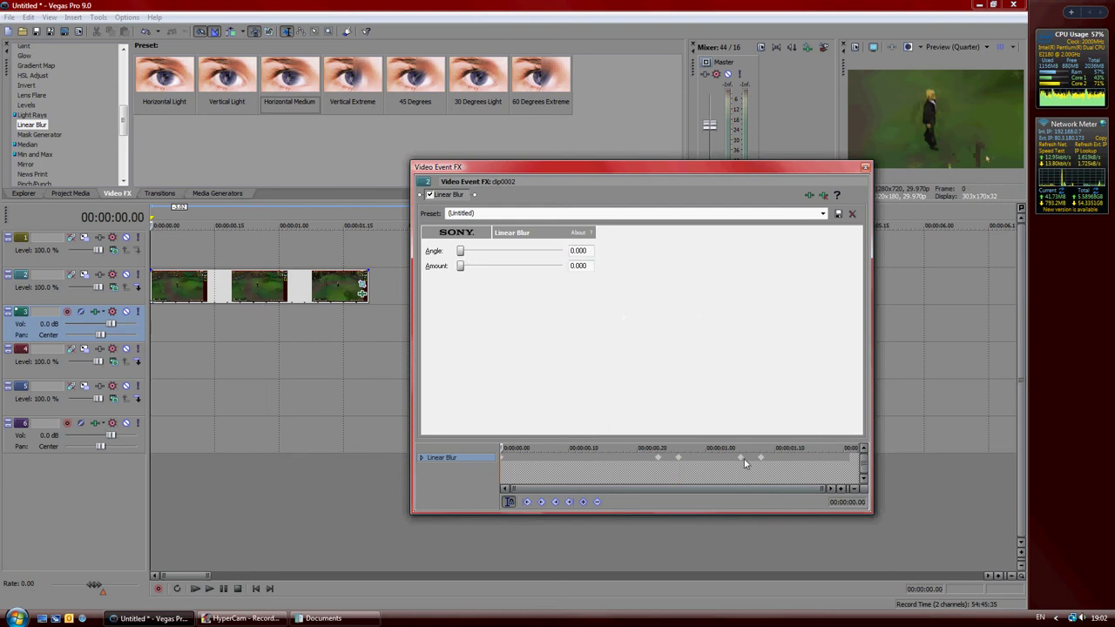
{"action": "left_click", "coordinate": [579, 250]}
{"action": "type", "text": "1"}
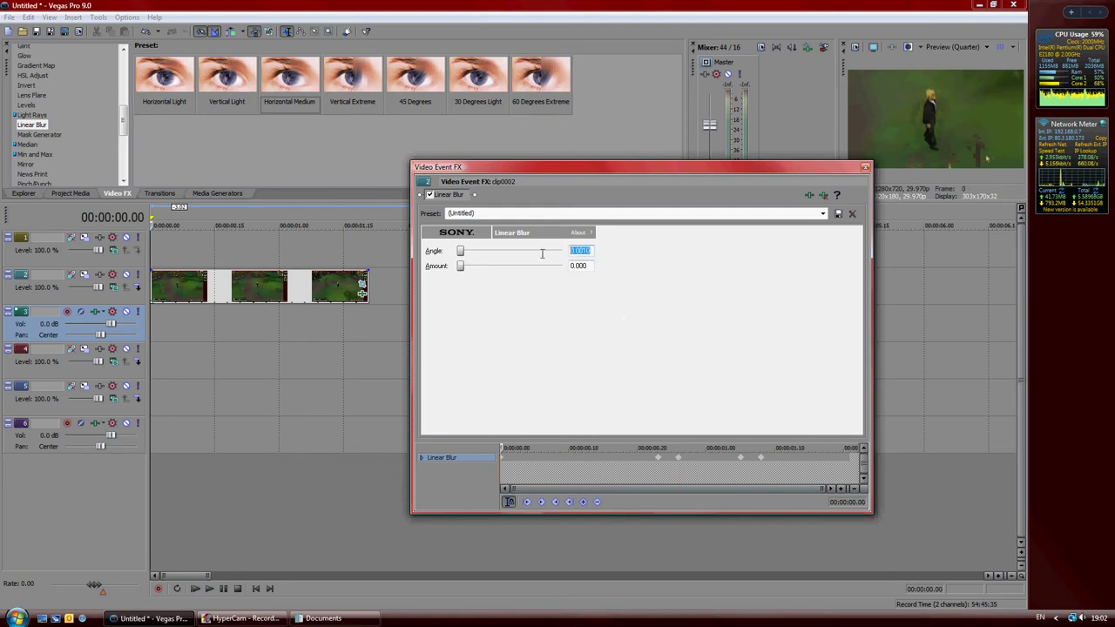
{"action": "type", "text": "12.272"}
Step: Readjust the blur amount of the keyframe at 00:00:00.26 and re-enter it as 0.085
{"action": "left_click", "coordinate": [679, 462]}
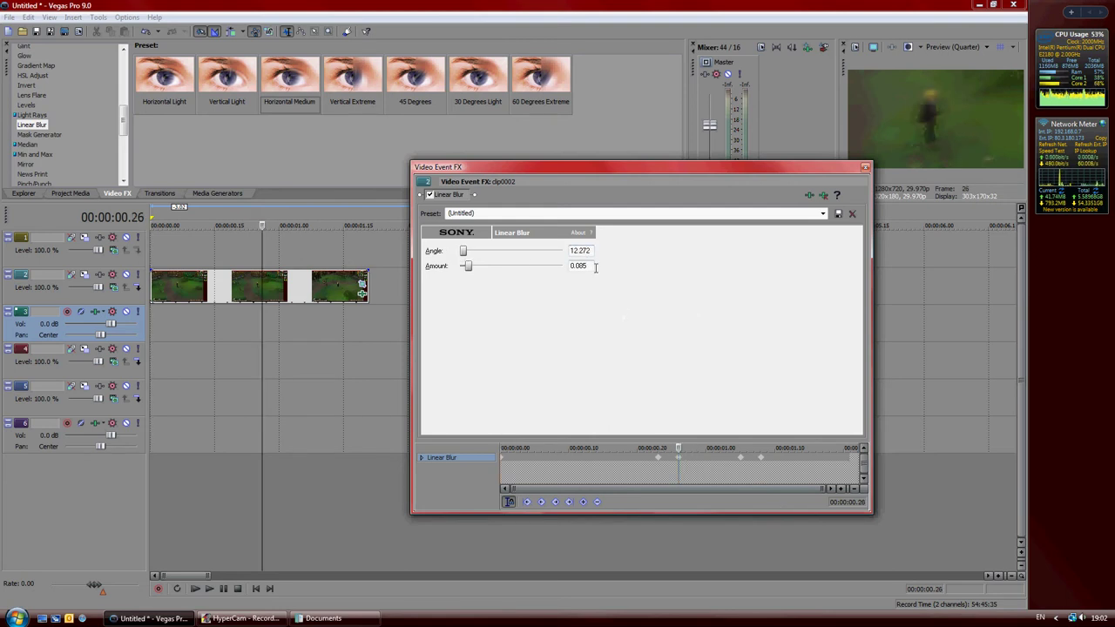
{"action": "key", "text": "Tab"}
{"action": "type", "text": "12.272"}
{"action": "left_click_drag", "start_coordinate": [591, 266], "coordinate": [562, 265]}
{"action": "key", "text": "BackSpace"}
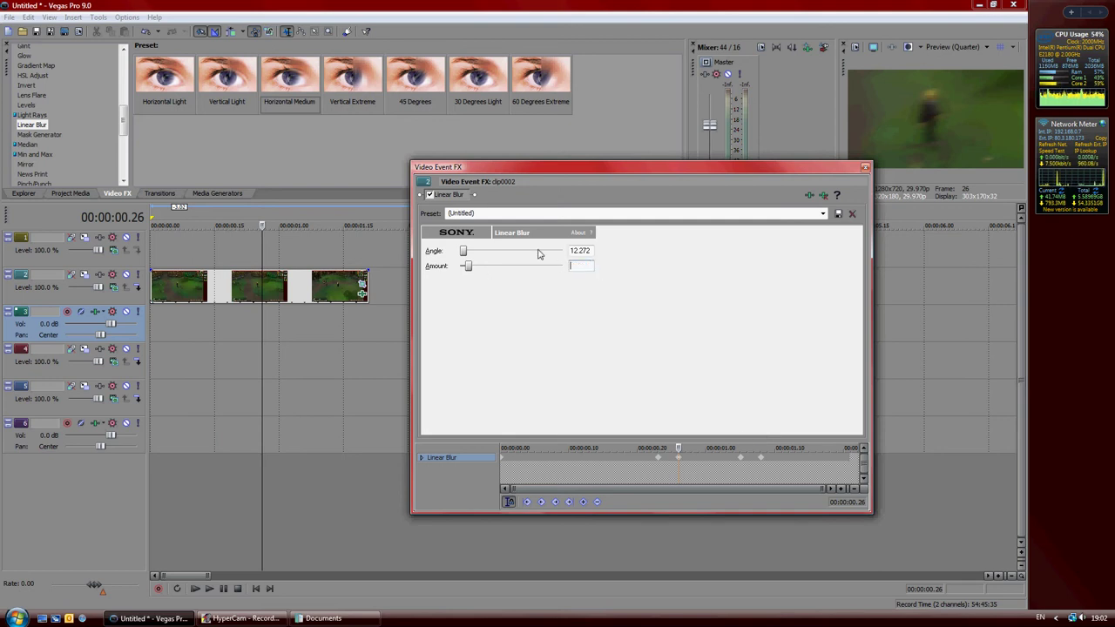
{"action": "left_click", "coordinate": [591, 252]}
{"action": "left_click_drag", "start_coordinate": [461, 268], "coordinate": [465, 270]}
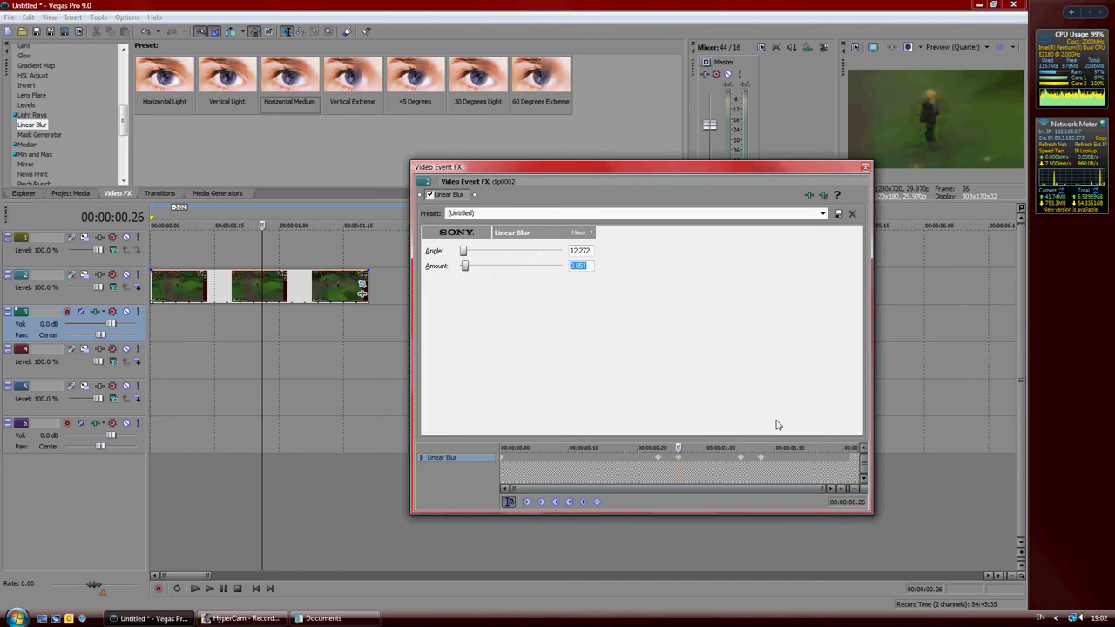
{"action": "key", "text": "Right"}
{"action": "key", "text": "Right"}
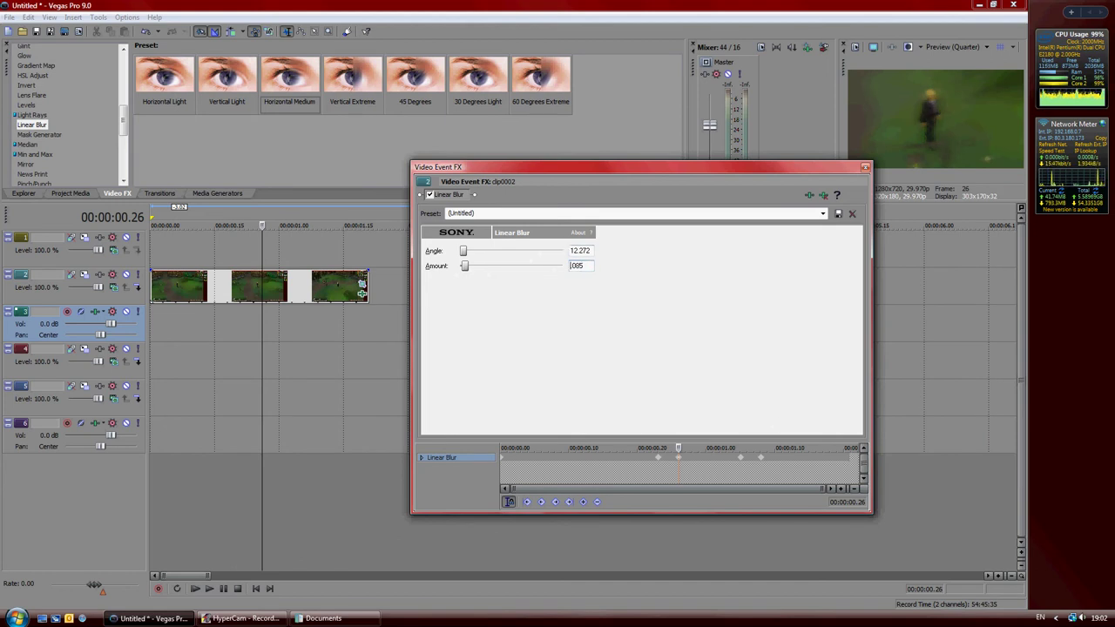
Step: Enter an amount of 0.085 for the keyframe at 00:00:01.05, select the last keyframe and close the effect settings
{"action": "left_click", "coordinate": [743, 458]}
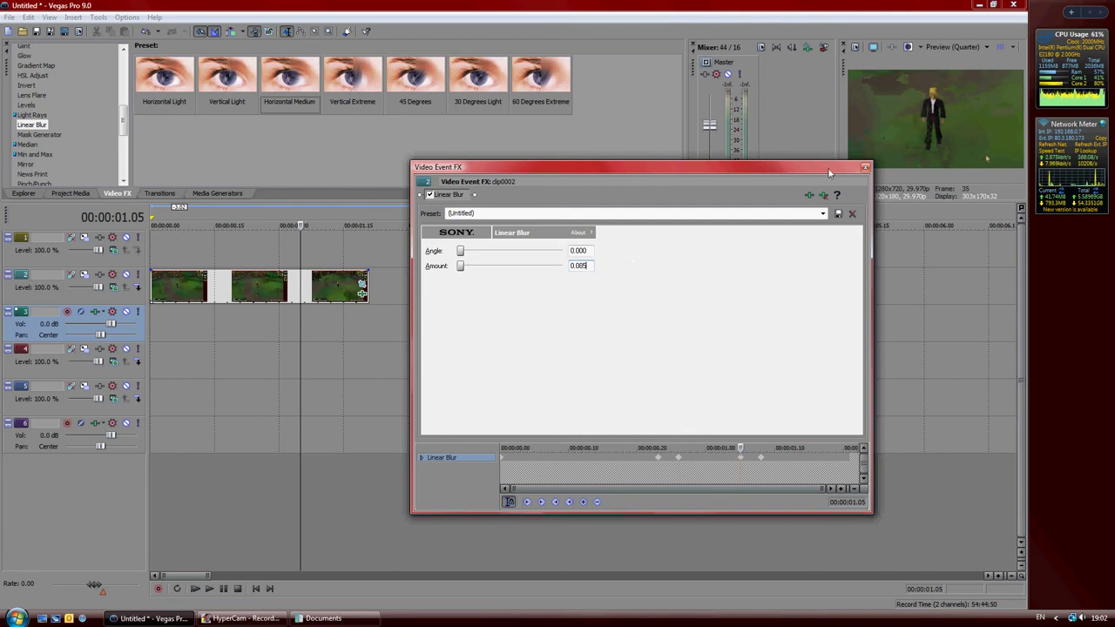
{"action": "left_click", "coordinate": [760, 456]}
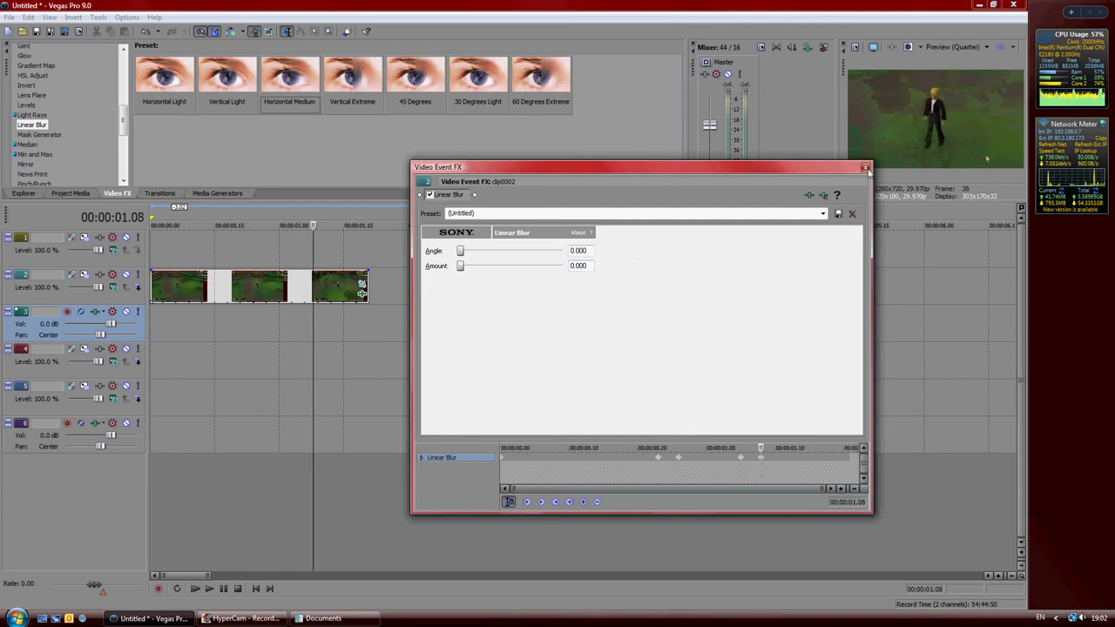
{"action": "left_click", "coordinate": [866, 168]}
Step: Play the clip from the start of the timeline to preview the keyframed blur, and stop playback
{"action": "left_click", "coordinate": [255, 588]}
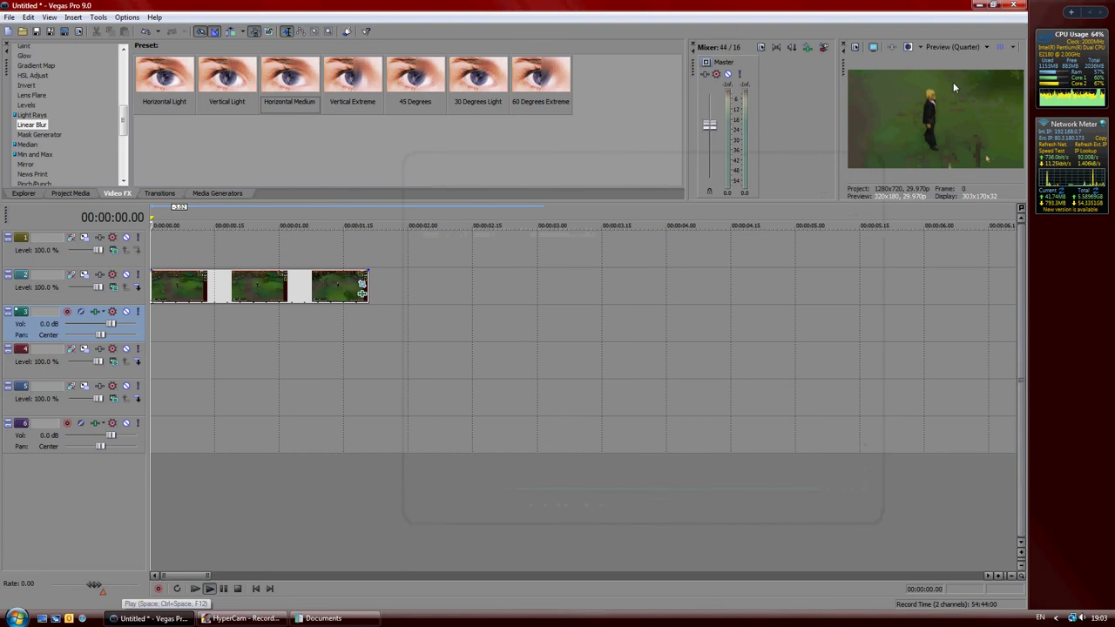
{"action": "key", "text": "space"}
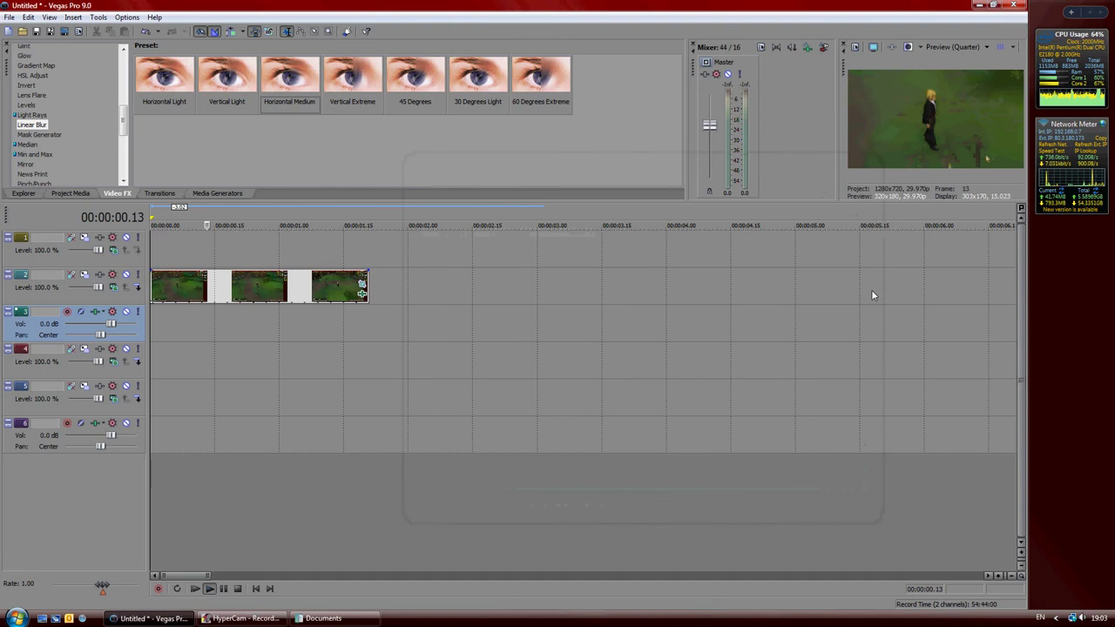
{"action": "left_click", "coordinate": [237, 587]}
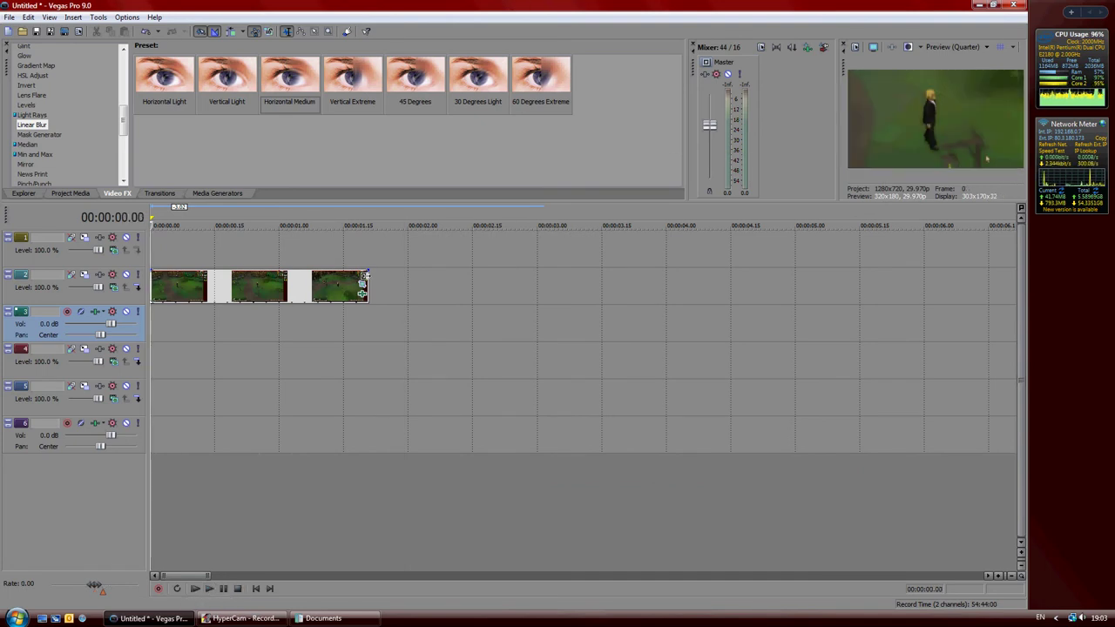
Step: Time-stretch the clip so it ends at about 00:00:04.26 and preview the slowed-down result
{"action": "left_click_drag", "start_coordinate": [367, 285], "coordinate": [776, 283]}
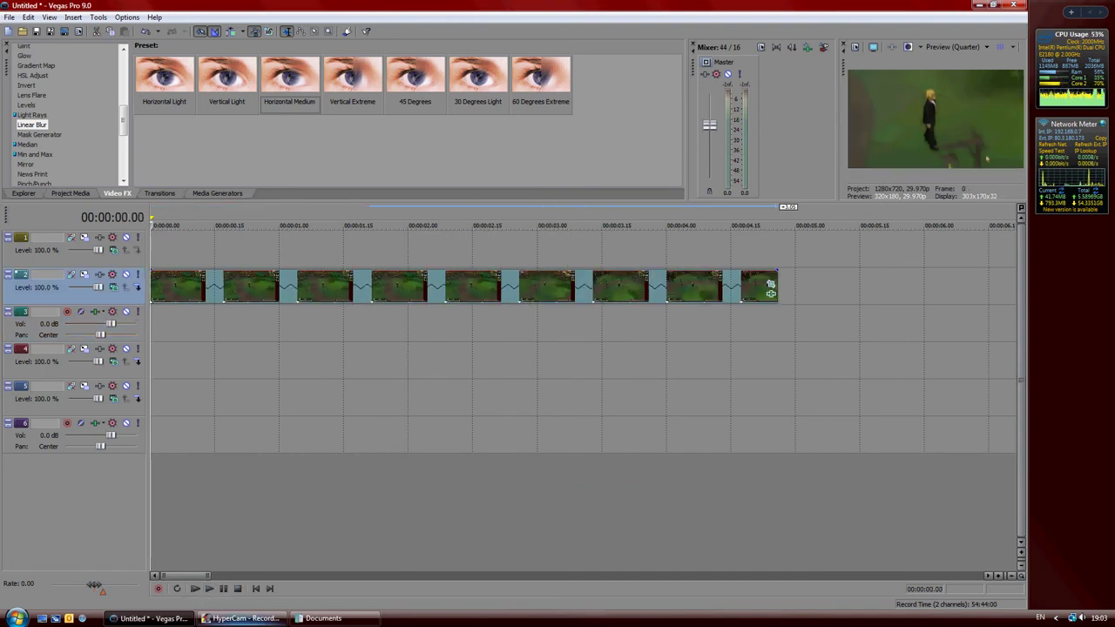
{"action": "left_click", "coordinate": [209, 588]}
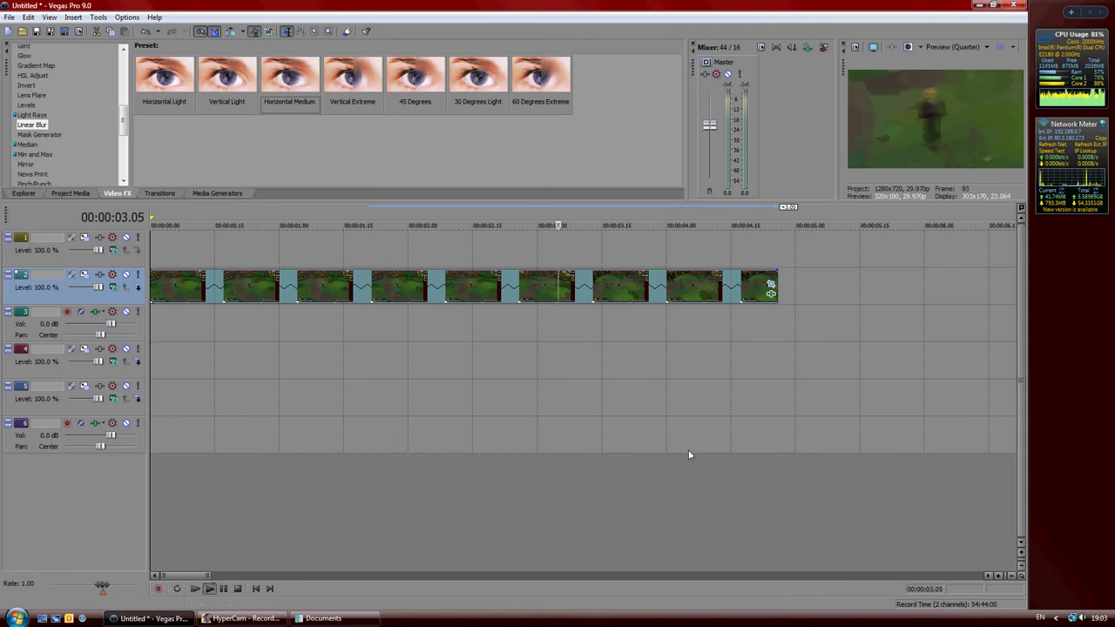
{"action": "left_click", "coordinate": [237, 588]}
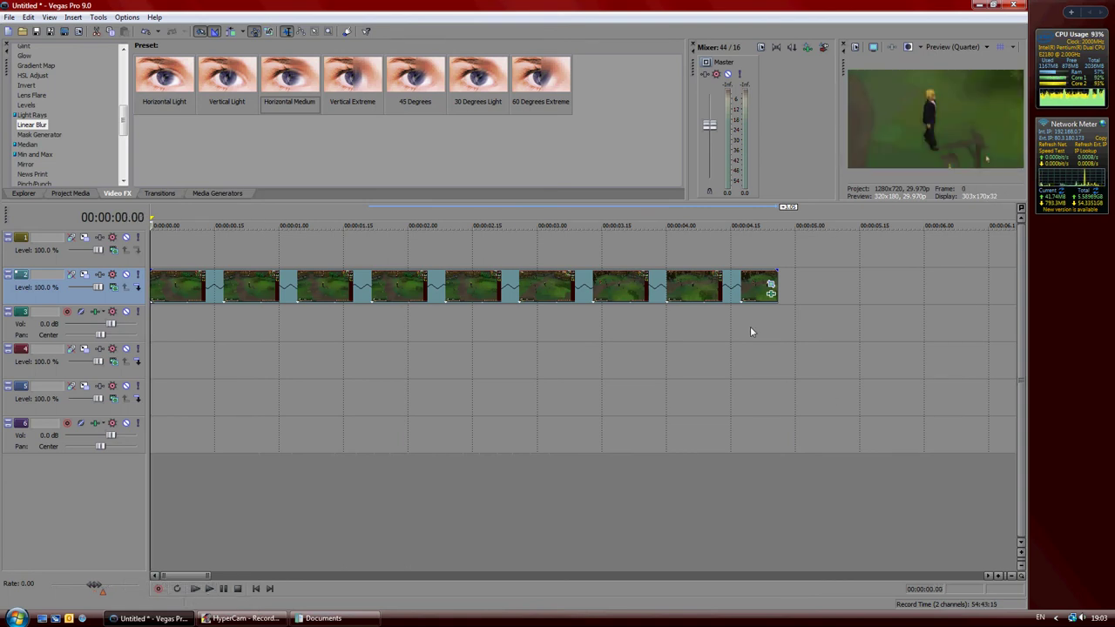
Step: Check the Linear Blur keyframes of the stretched clip, close the effect settings and play the clip through
{"action": "left_click", "coordinate": [770, 285]}
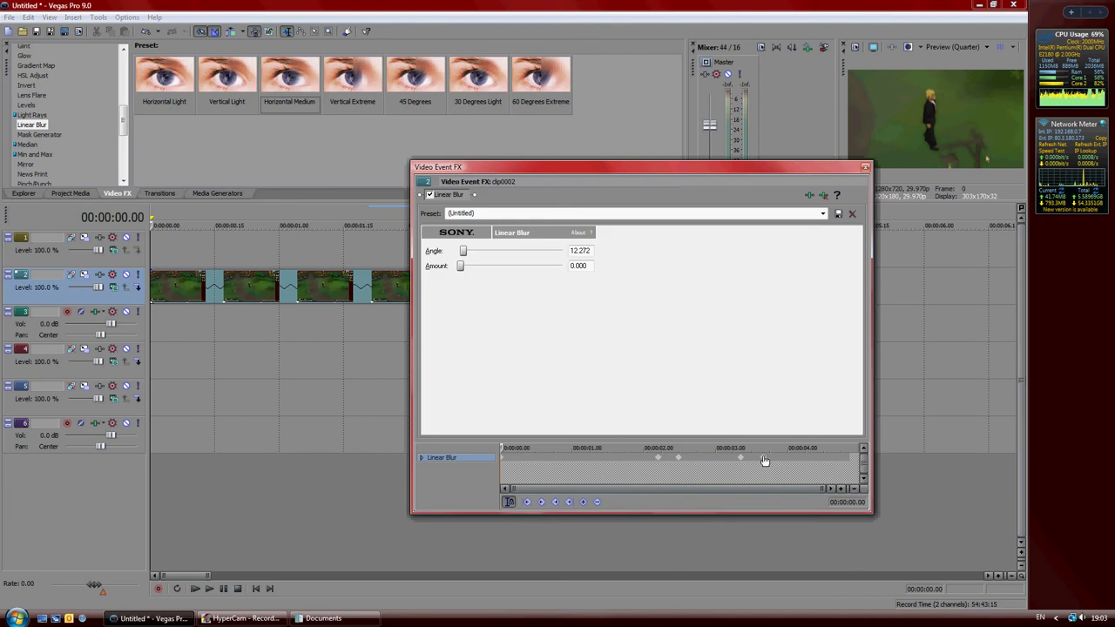
{"action": "left_click", "coordinate": [864, 166]}
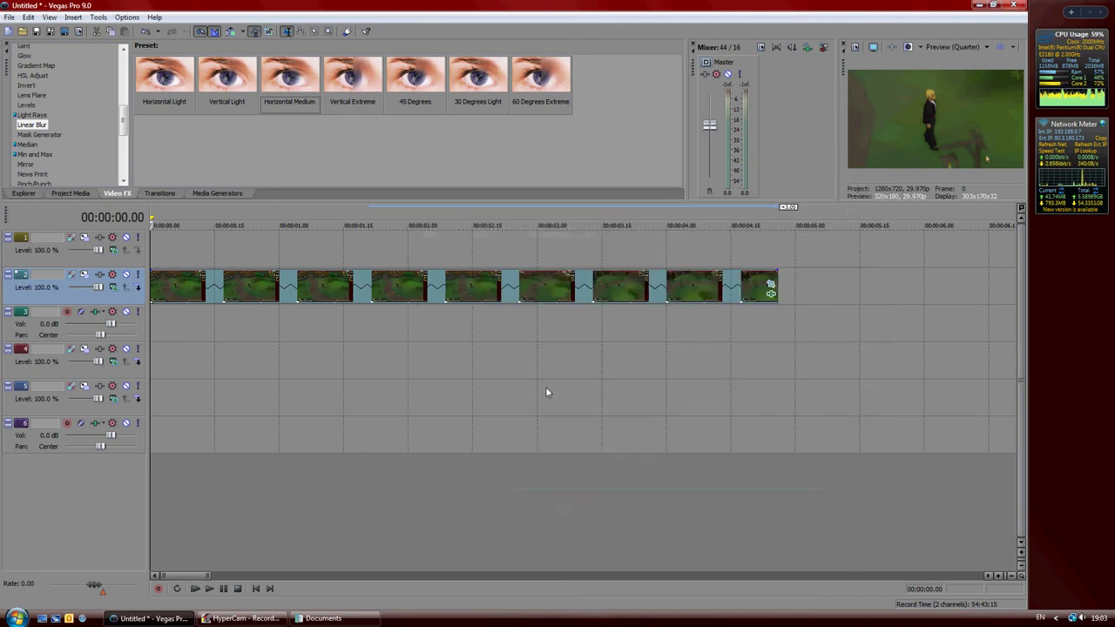
{"action": "left_click", "coordinate": [209, 588]}
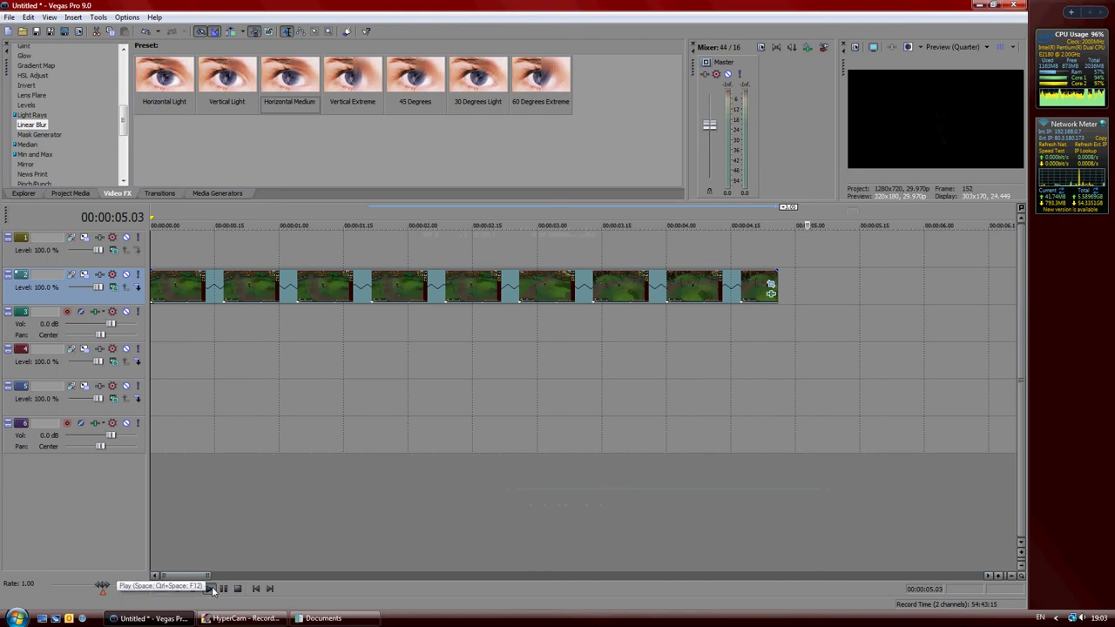
{"action": "left_click", "coordinate": [237, 589]}
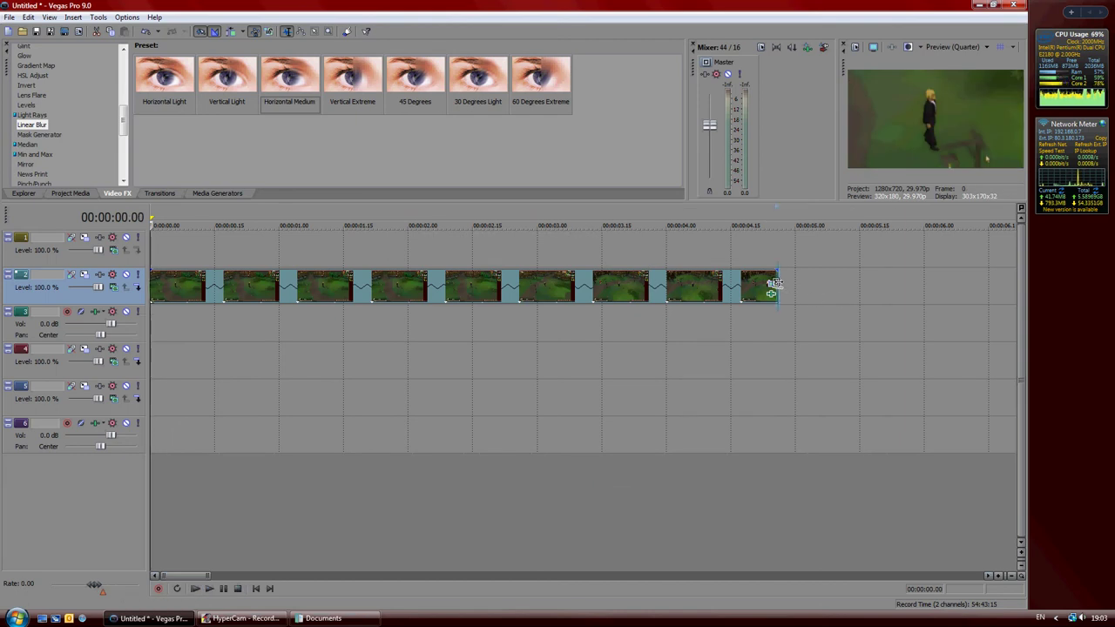
Step: Time-compress the clip so it ends at about 00:00:00.19 and preview the sped-up result
{"action": "left_click_drag", "start_coordinate": [770, 291], "coordinate": [228, 294]}
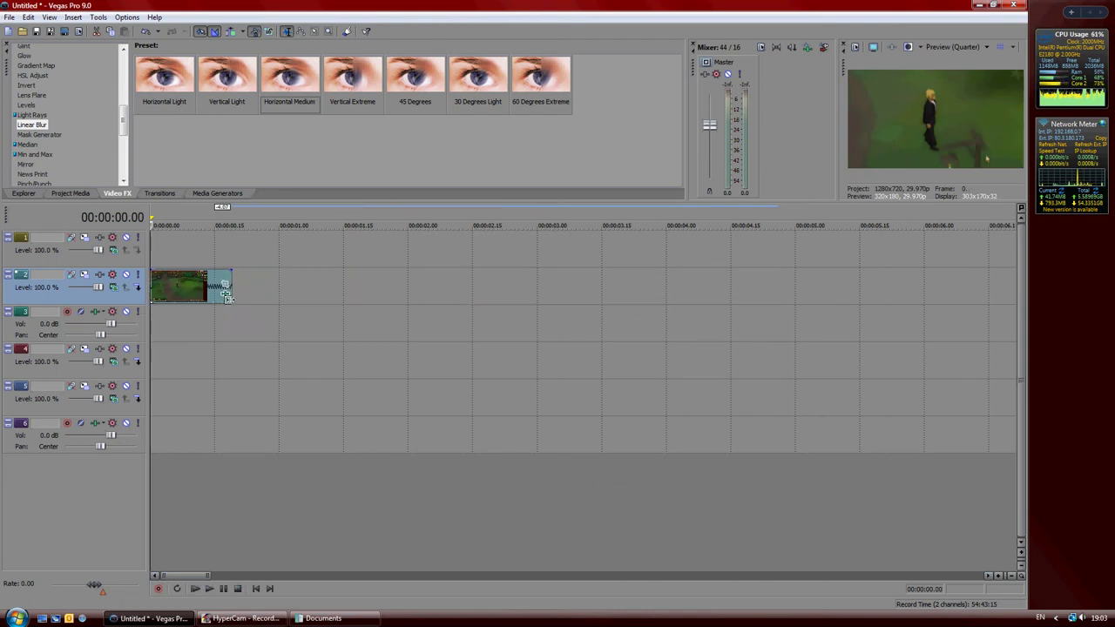
{"action": "left_click", "coordinate": [209, 589]}
{"action": "left_click", "coordinate": [237, 589]}
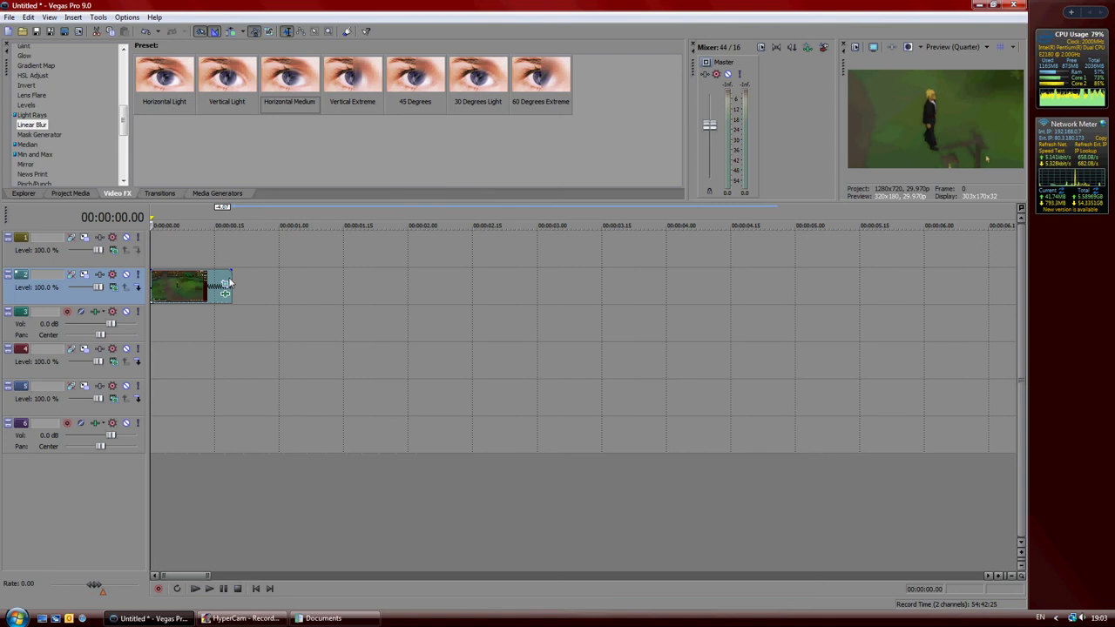
Step: Time-stretch the clip so it ends at about 00:00:01.13 and play it from 00:00:00.10
{"action": "left_click_drag", "start_coordinate": [232, 283], "coordinate": [339, 280]}
{"action": "left_click", "coordinate": [194, 262]}
{"action": "left_click_drag", "start_coordinate": [230, 284], "coordinate": [334, 283]}
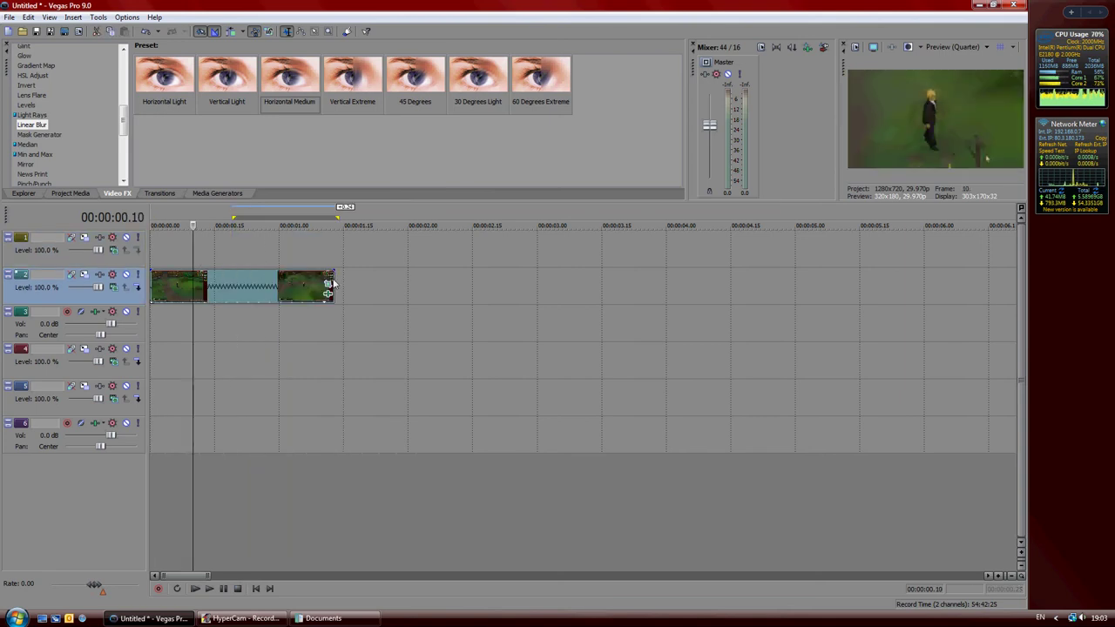
{"action": "left_click", "coordinate": [210, 588]}
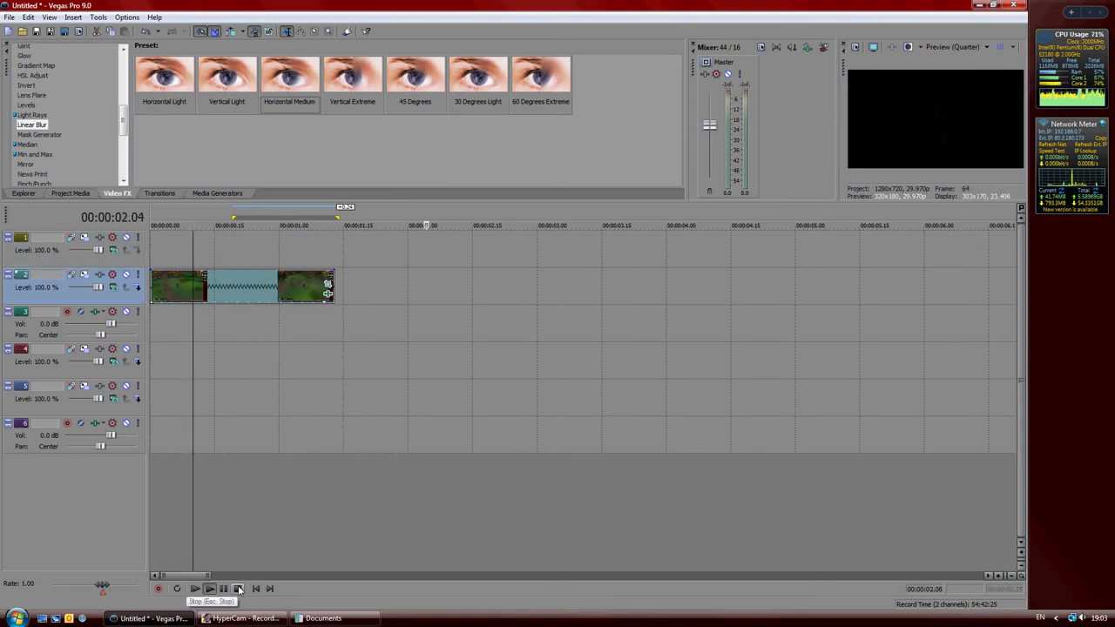
{"action": "left_click", "coordinate": [237, 589]}
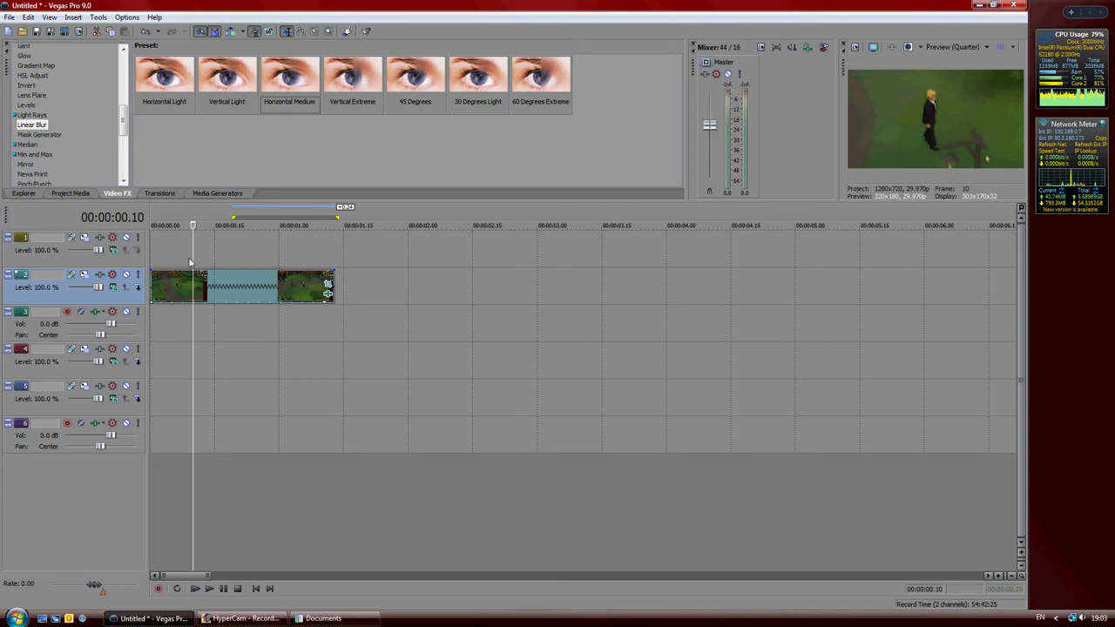
Step: Insert a marker at the start of the timeline and place the cursor at 00:00:00.23
{"action": "key", "text": "space"}
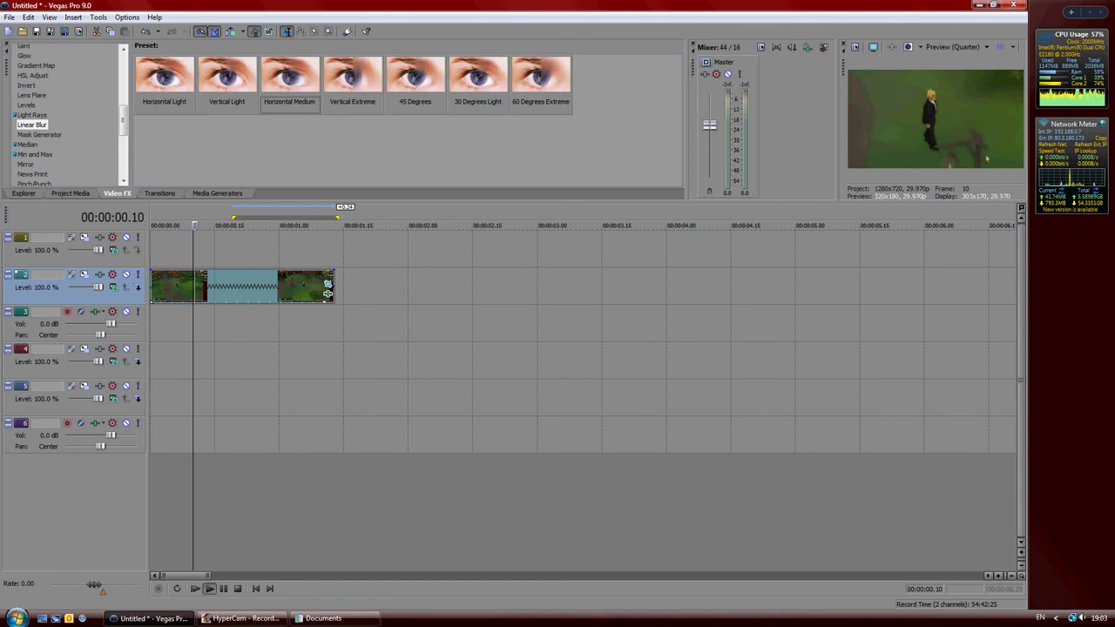
{"action": "key", "text": "space"}
{"action": "key", "text": "m"}
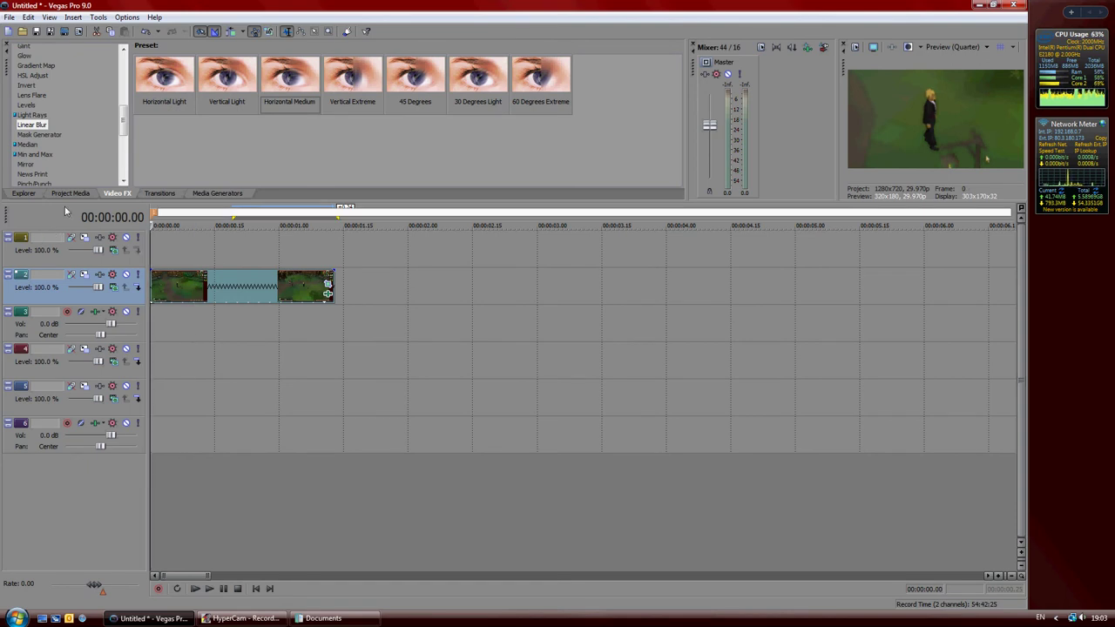
{"action": "left_click", "coordinate": [223, 249]}
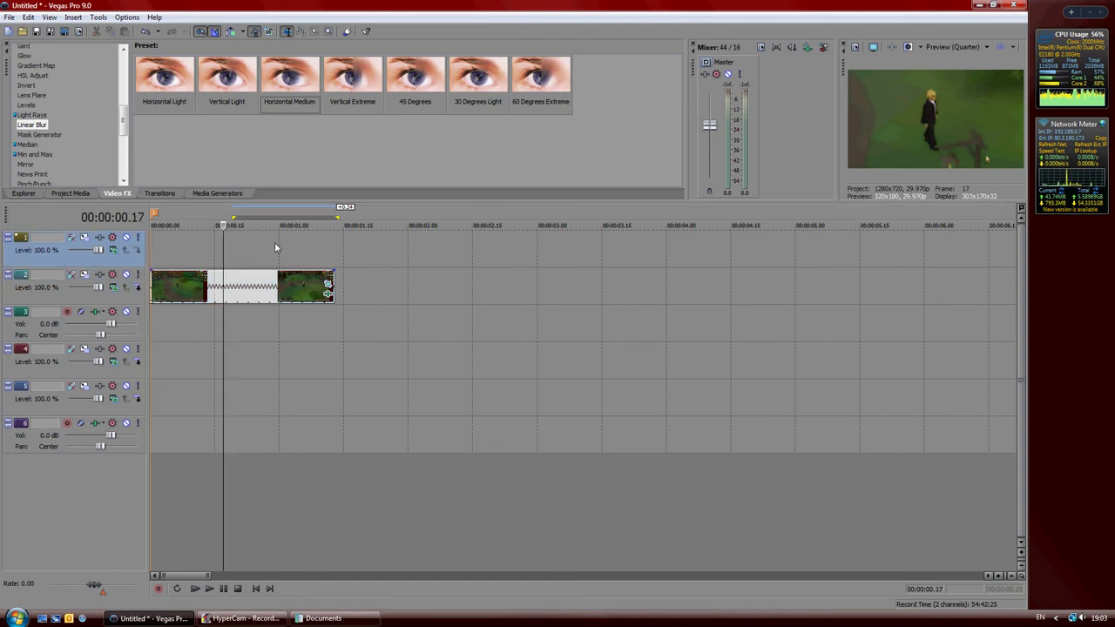
{"action": "left_click", "coordinate": [248, 248]}
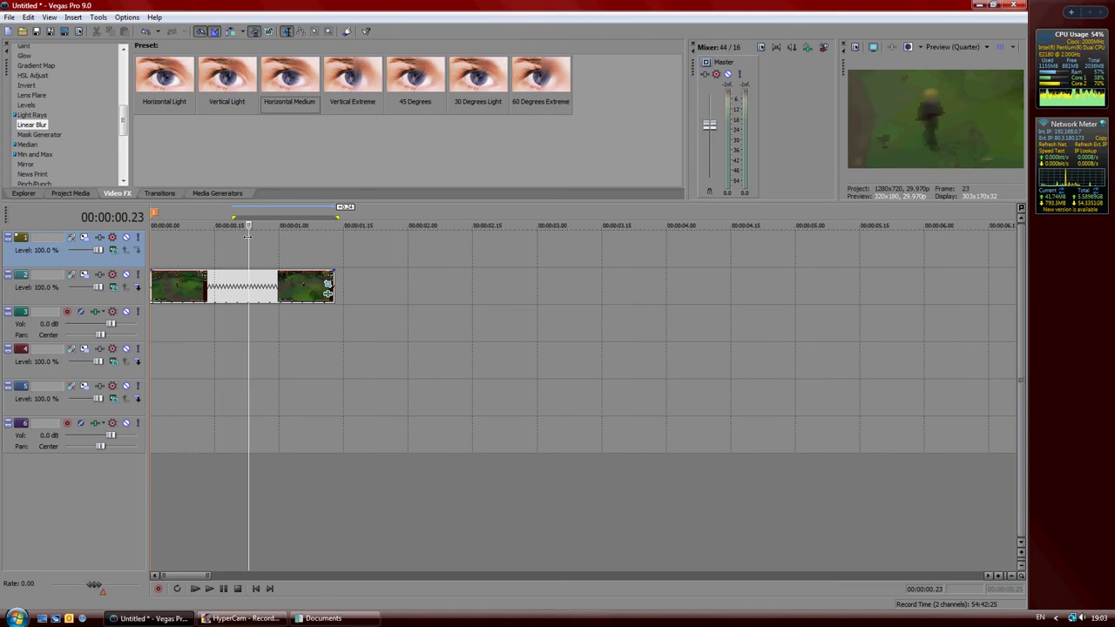
Step: Insert markers at 00:00:00.23 and at the clip's end, 00:00:01.13, and place the cursor at 00:00:01.00
{"action": "key", "text": "m"}
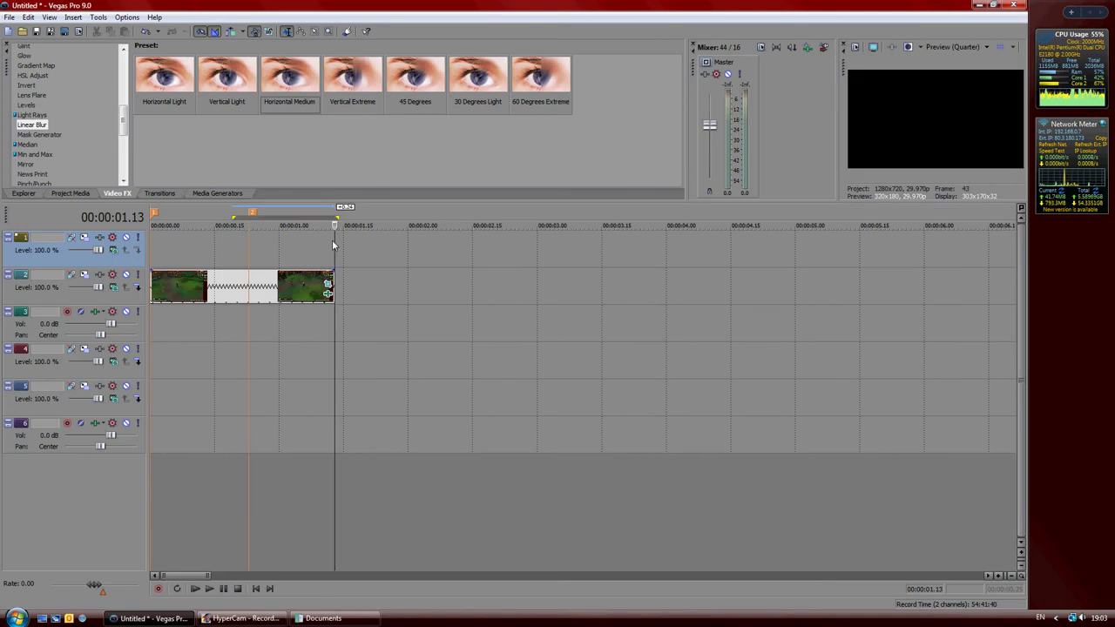
{"action": "left_click", "coordinate": [280, 371]}
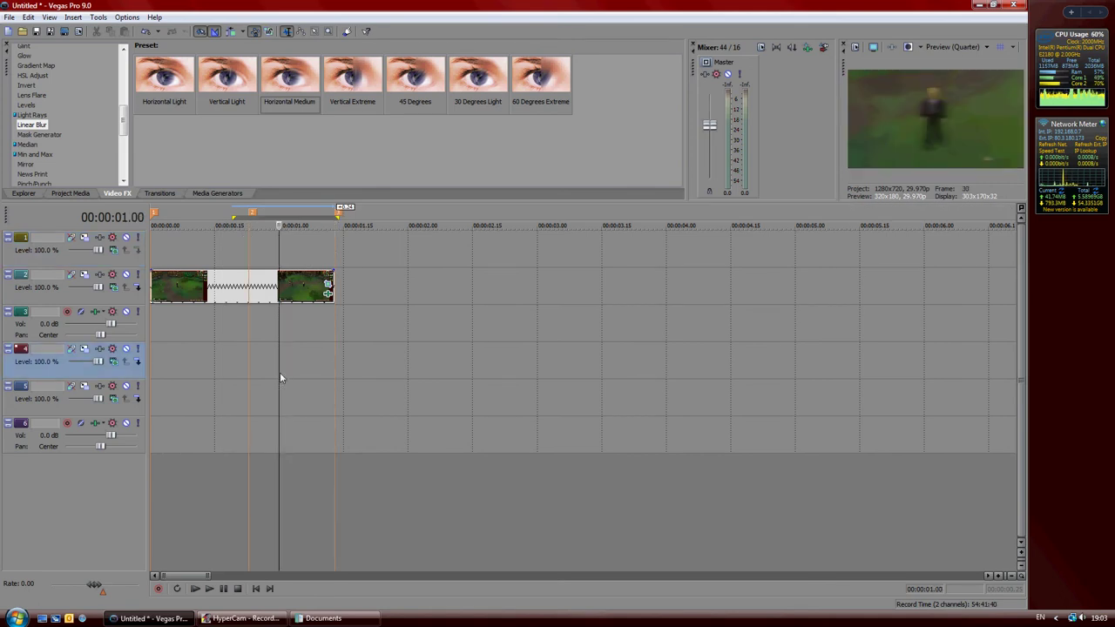
Step: Add a white Solid Color event at the start of track 1 and trim it to about five frames
{"action": "left_click", "coordinate": [206, 194]}
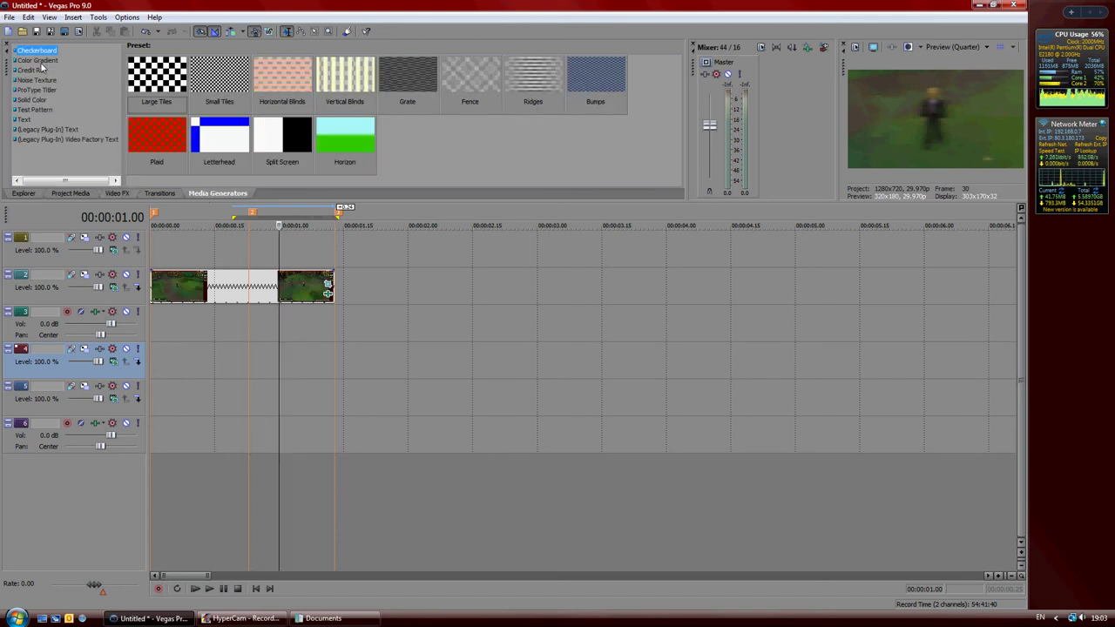
{"action": "left_click", "coordinate": [35, 101]}
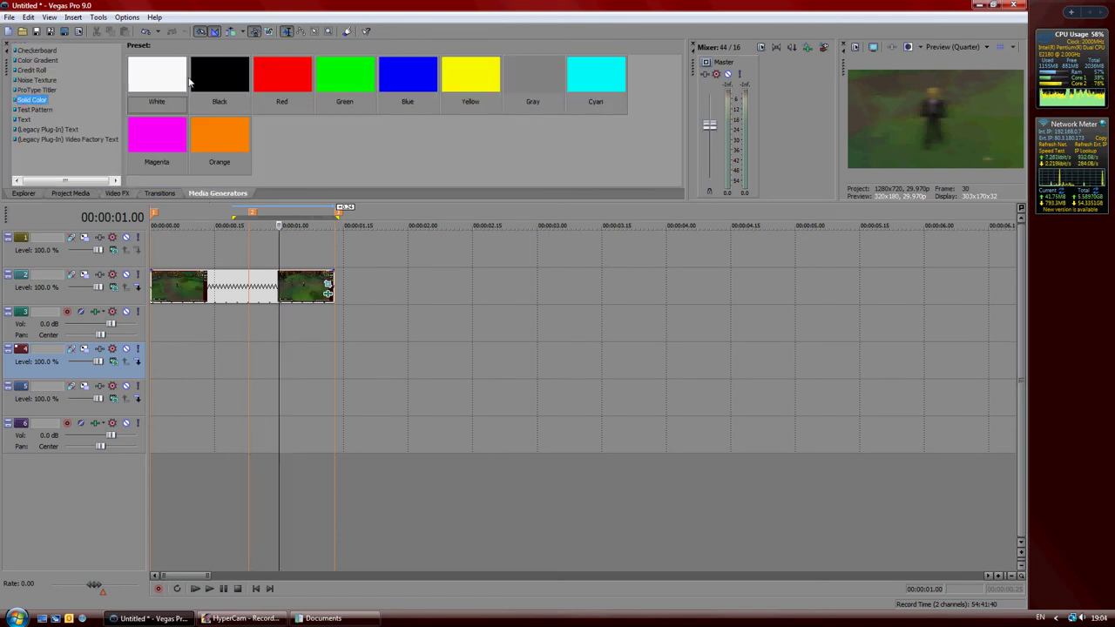
{"action": "left_click_drag", "start_coordinate": [174, 80], "coordinate": [160, 232]}
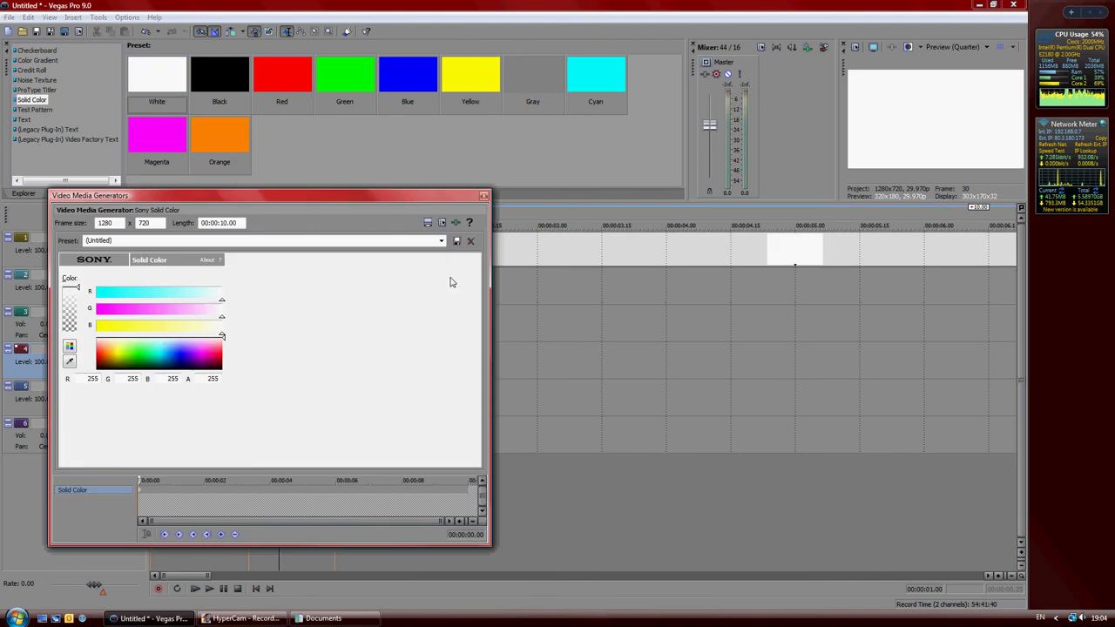
{"action": "left_click", "coordinate": [483, 199]}
{"action": "scroll", "coordinate": [461, 317], "scroll_direction": "down", "scroll_amount": 5}
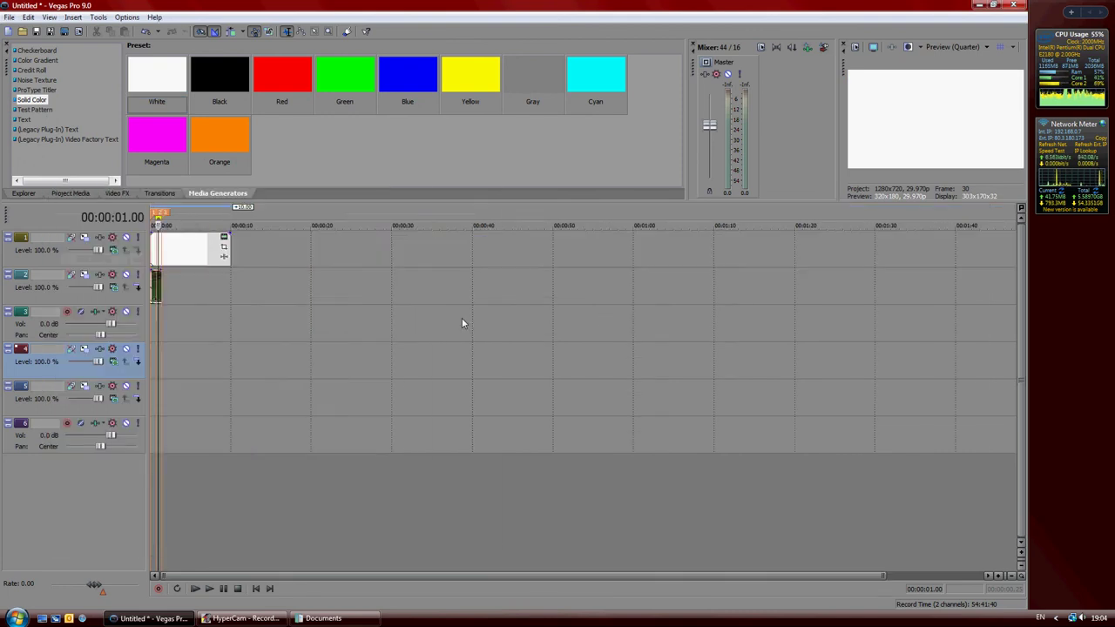
{"action": "scroll", "coordinate": [462, 317], "scroll_direction": "up", "scroll_amount": 3}
{"action": "scroll", "coordinate": [463, 321], "scroll_direction": "up", "scroll_amount": 2}
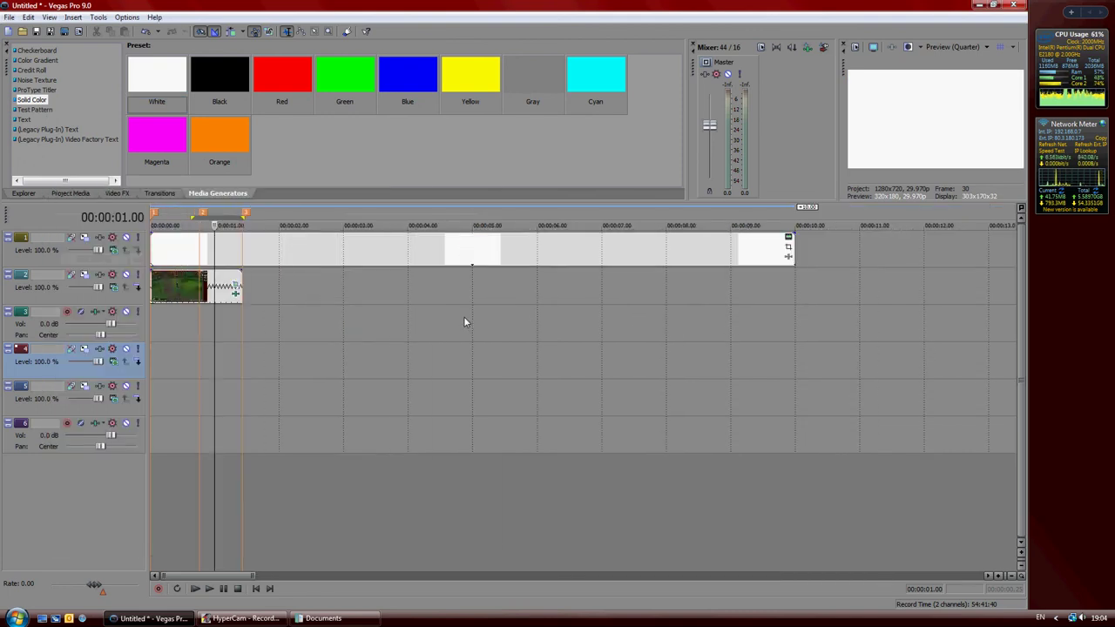
{"action": "left_click", "coordinate": [788, 240]}
{"action": "left_click_drag", "start_coordinate": [788, 240], "coordinate": [161, 242]}
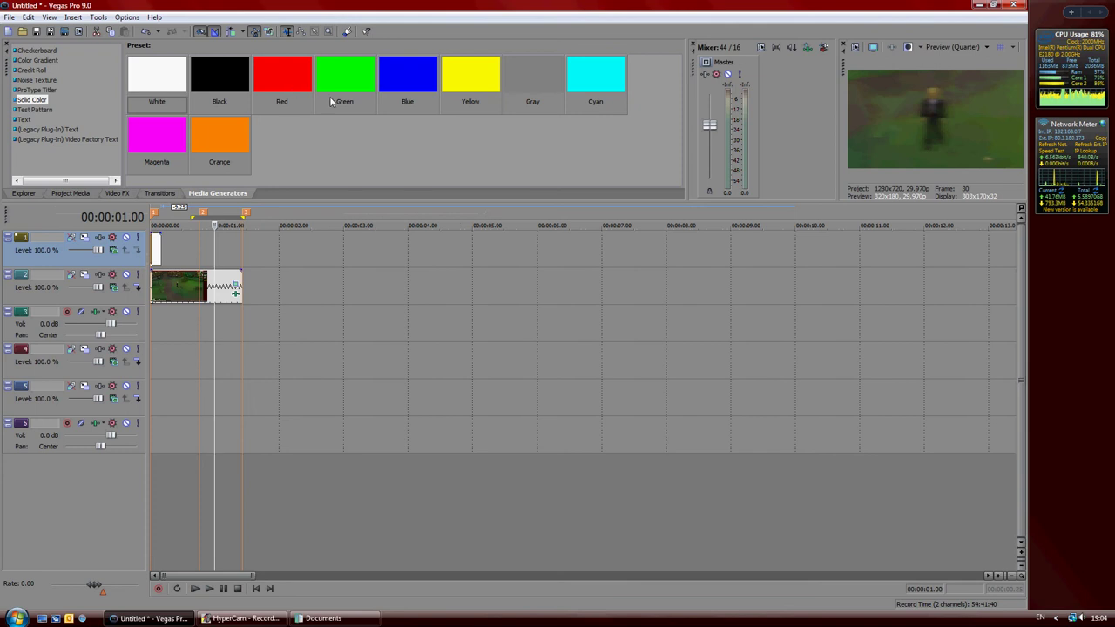
Step: Add a red Solid Color event at the second marker on track 1 and trim it to end at 00:00:01.00
{"action": "left_click_drag", "start_coordinate": [239, 260], "coordinate": [201, 247]}
{"action": "left_click", "coordinate": [481, 193]}
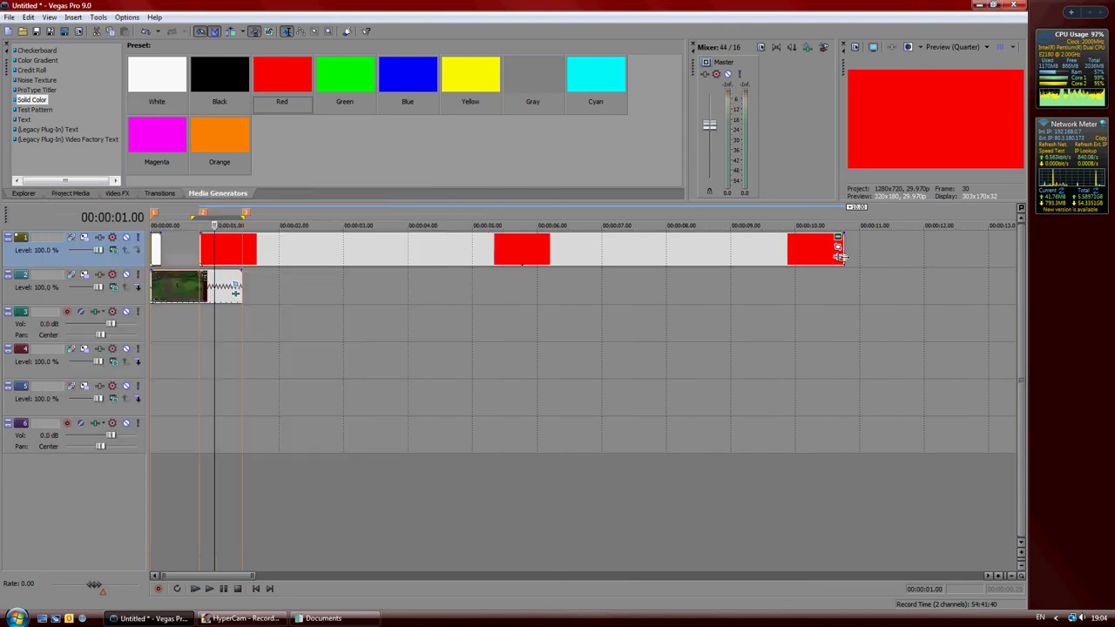
{"action": "left_click_drag", "start_coordinate": [838, 247], "coordinate": [213, 246]}
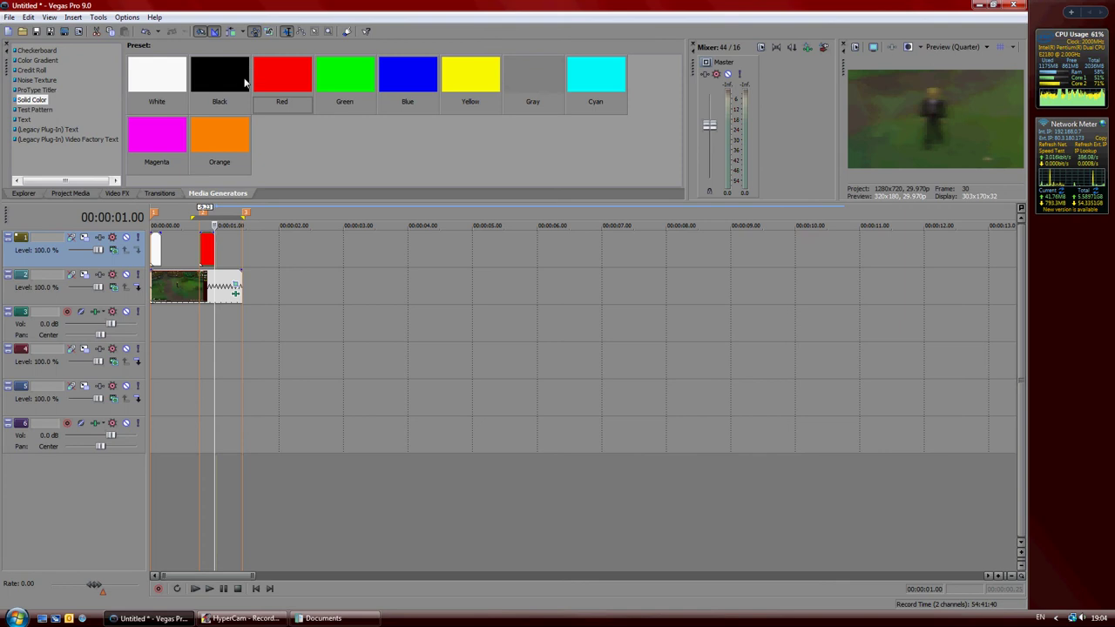
Step: Add a cyan Solid Color event at the third marker on track 1 and shorten the white event to one frame
{"action": "left_click_drag", "start_coordinate": [620, 84], "coordinate": [248, 248]}
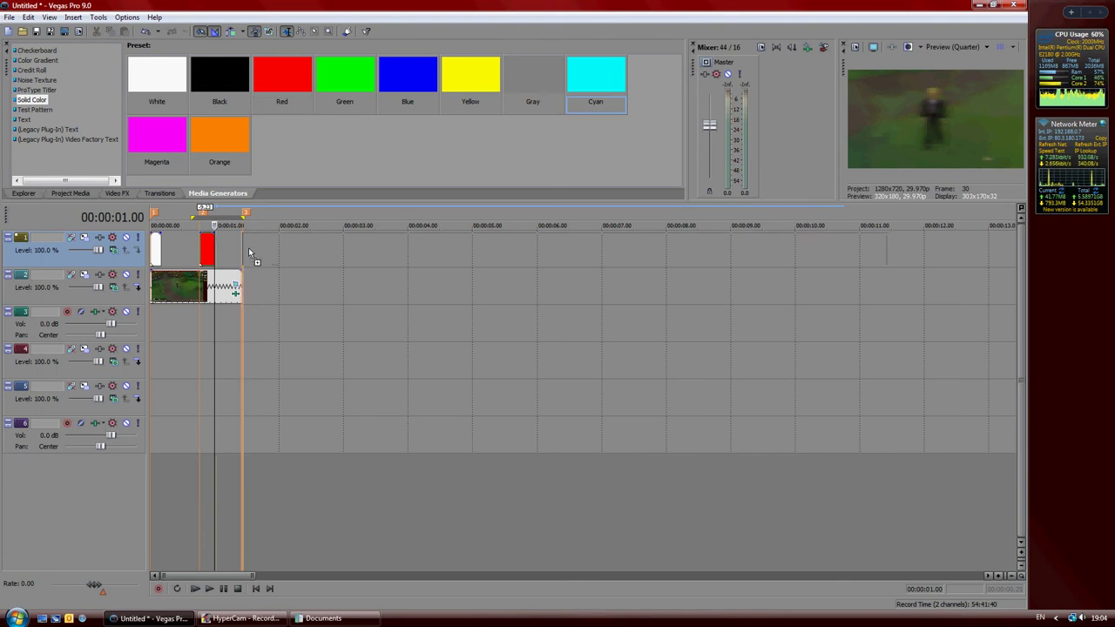
{"action": "left_click", "coordinate": [482, 191]}
{"action": "left_click_drag", "start_coordinate": [886, 253], "coordinate": [162, 247]}
Step: Shorten the red event to one frame and fit the cyan event into the last frame before the third marker
{"action": "scroll", "coordinate": [249, 263], "scroll_direction": "up", "scroll_amount": 5}
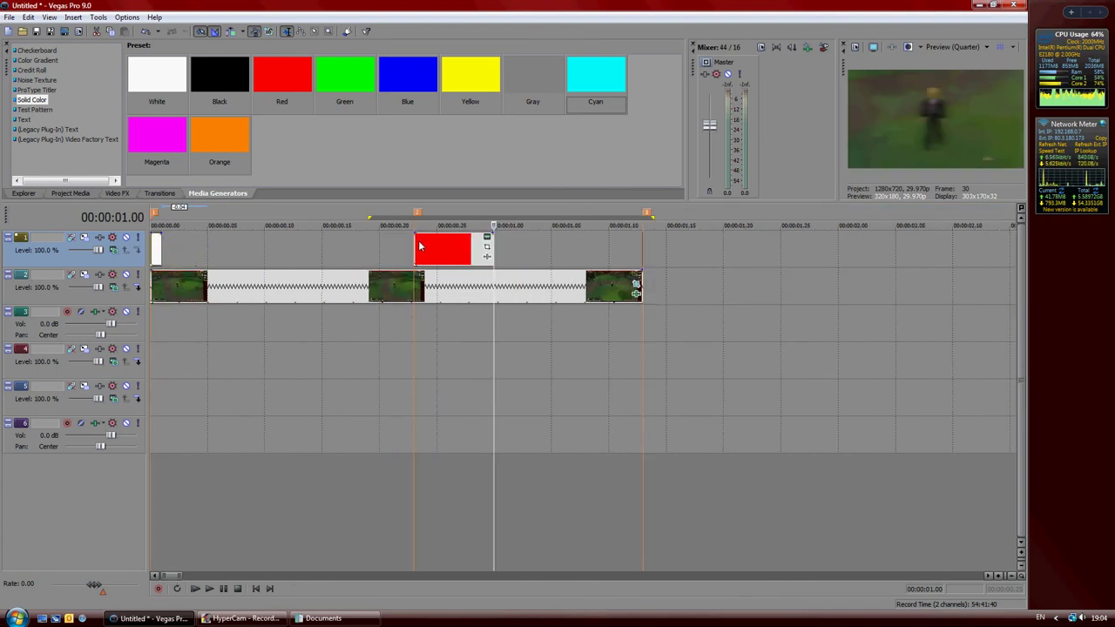
{"action": "left_click_drag", "start_coordinate": [498, 235], "coordinate": [425, 248]}
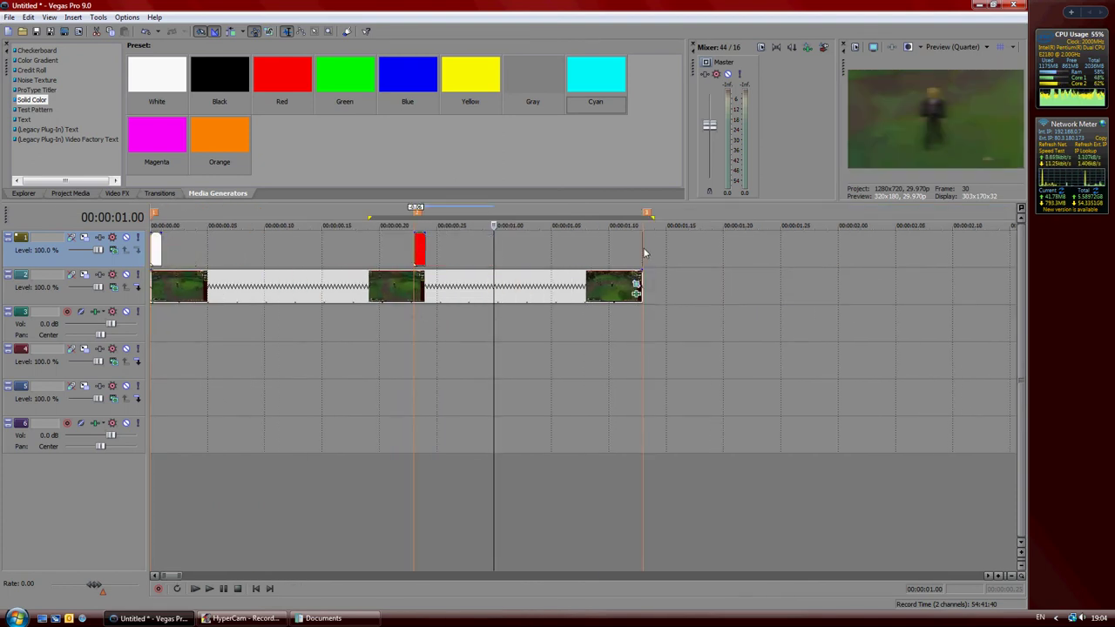
{"action": "mouse_move", "coordinate": [642, 247]}
{"action": "left_mouse_down"}
{"action": "mouse_move", "coordinate": [610, 251]}
{"action": "mouse_move", "coordinate": [627, 255]}
{"action": "left_mouse_up"}
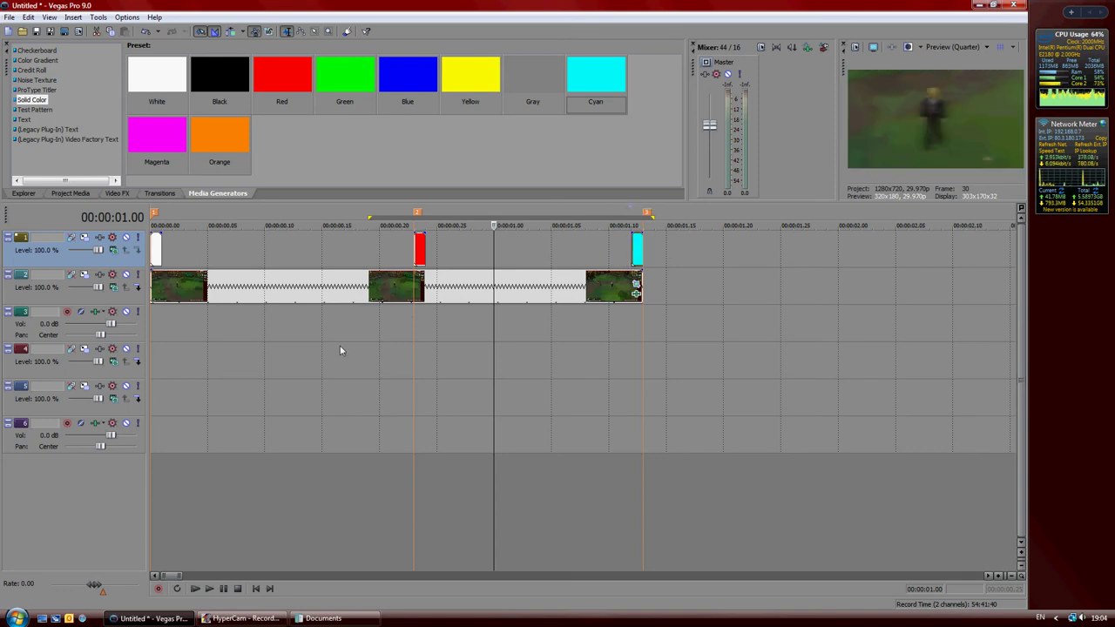
Step: Apply the Hard Flash transition to the white event at the start of track 1, keeping its default settings
{"action": "left_click", "coordinate": [162, 339]}
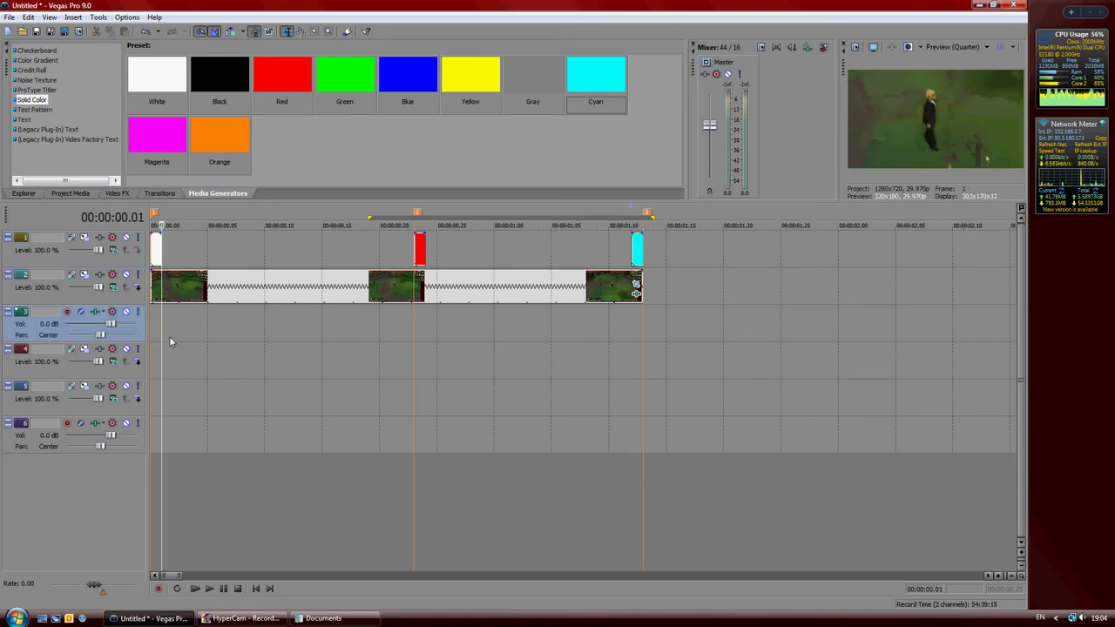
{"action": "left_click", "coordinate": [159, 192]}
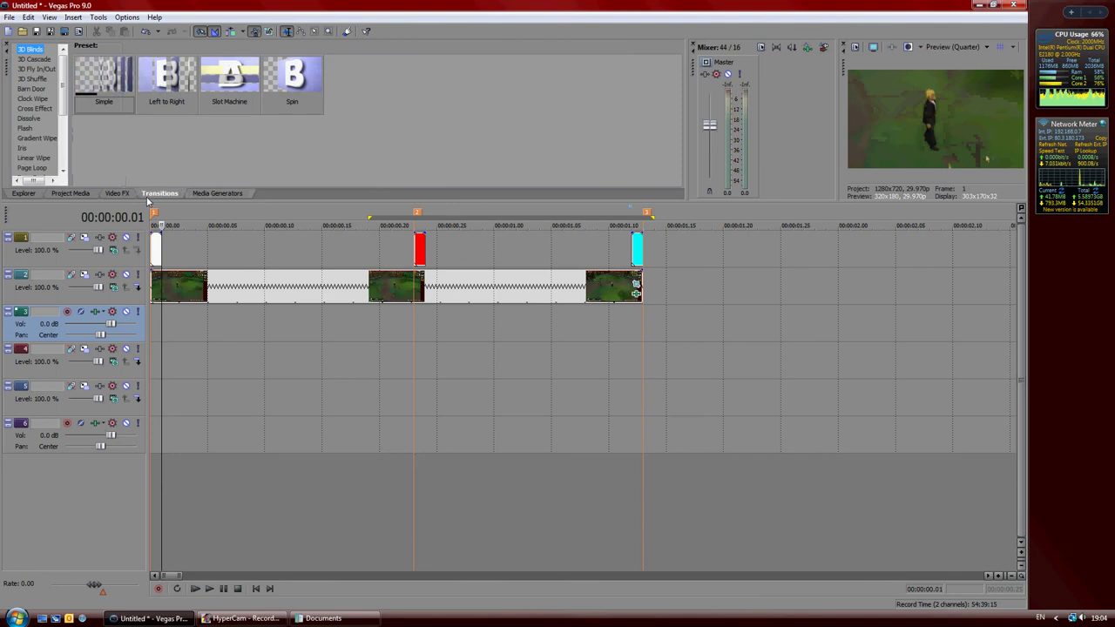
{"action": "left_click", "coordinate": [26, 128]}
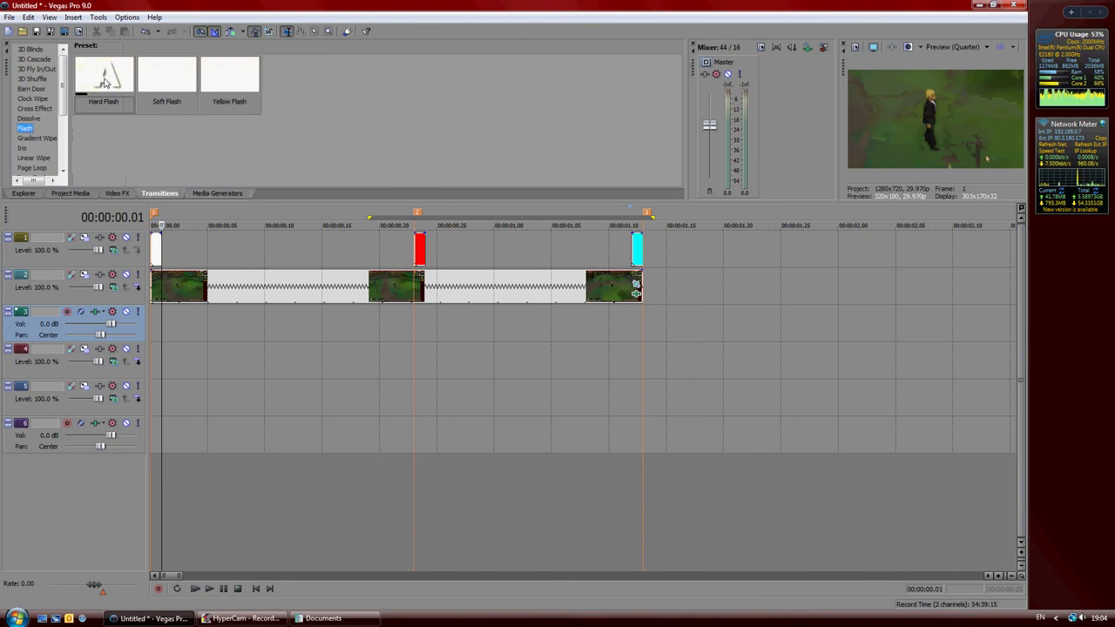
{"action": "left_click_drag", "start_coordinate": [105, 77], "coordinate": [155, 251]}
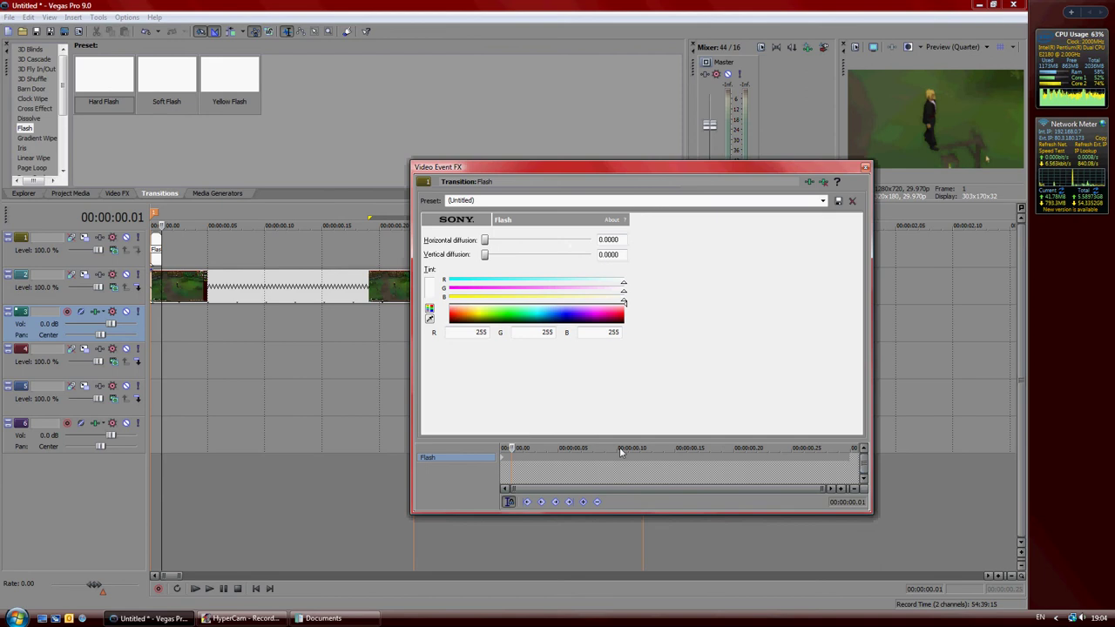
{"action": "left_click", "coordinate": [866, 168]}
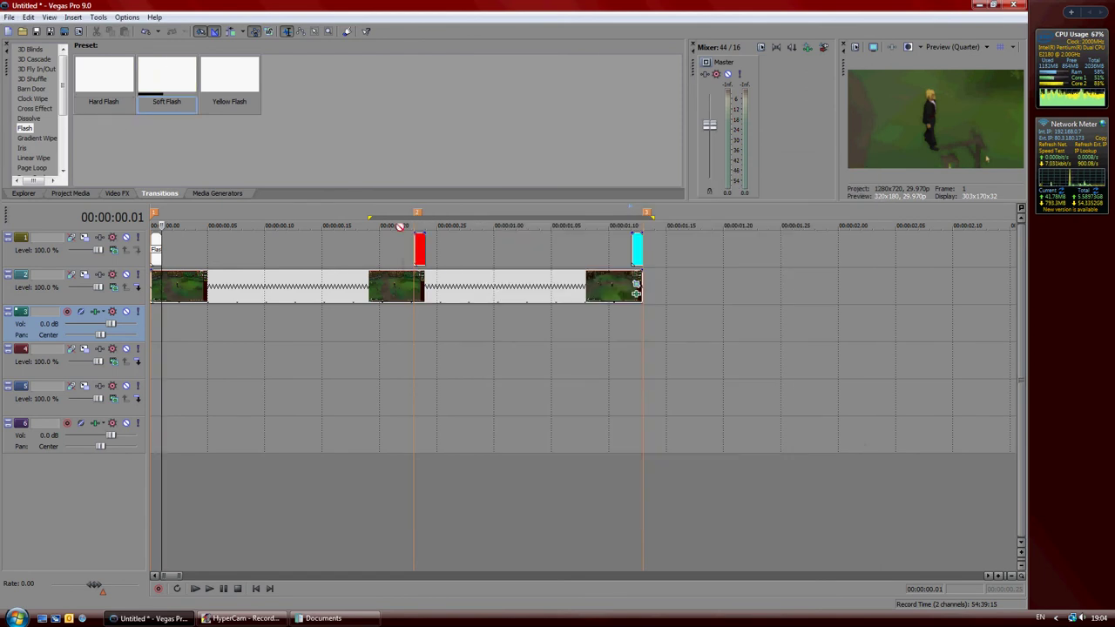
Step: Apply the Soft Flash transition to the red event and the Yellow Flash transition to the cyan event
{"action": "left_click_drag", "start_coordinate": [400, 227], "coordinate": [416, 248]}
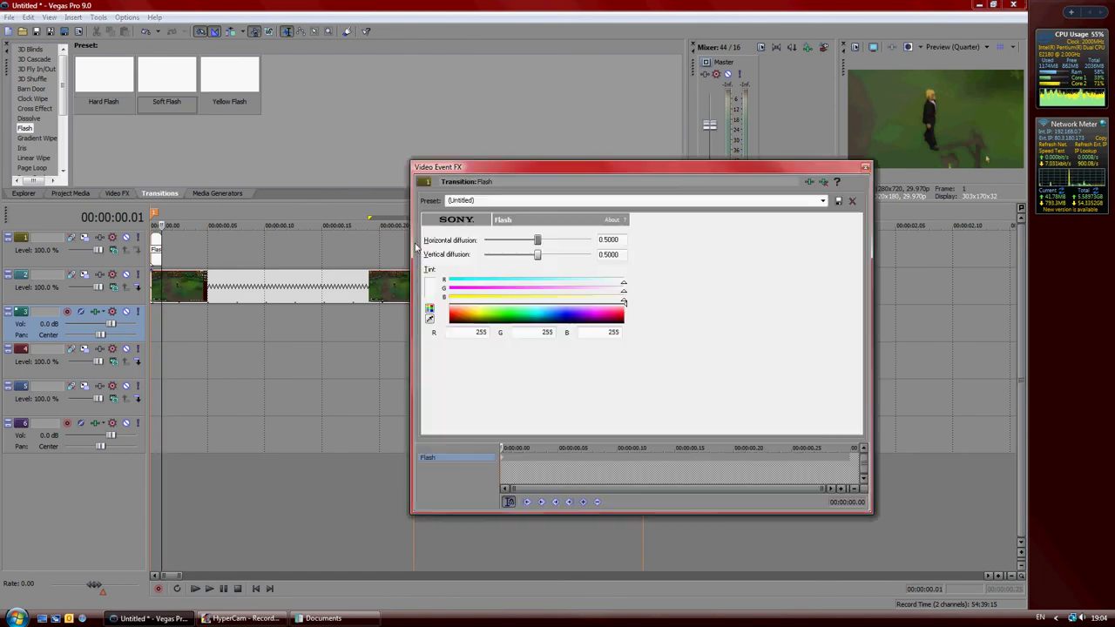
{"action": "left_click", "coordinate": [865, 169]}
{"action": "left_click_drag", "start_coordinate": [232, 79], "coordinate": [645, 253]}
{"action": "left_click", "coordinate": [867, 167]}
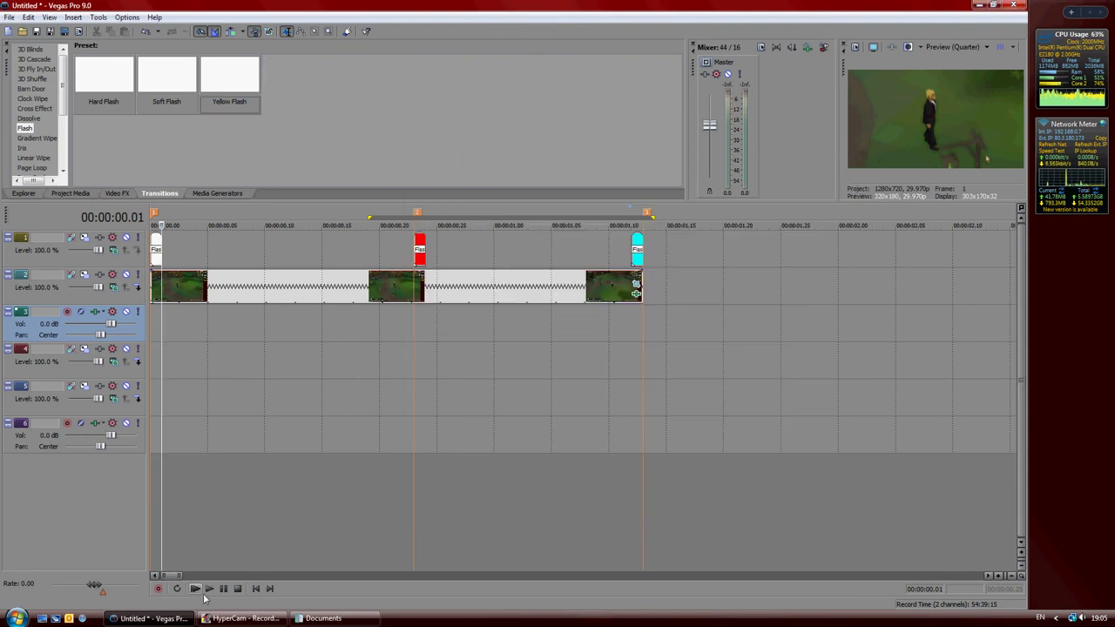
Step: Play the timeline from 00:00:00.01 and check the Flash transition settings of the white event
{"action": "key", "text": "space"}
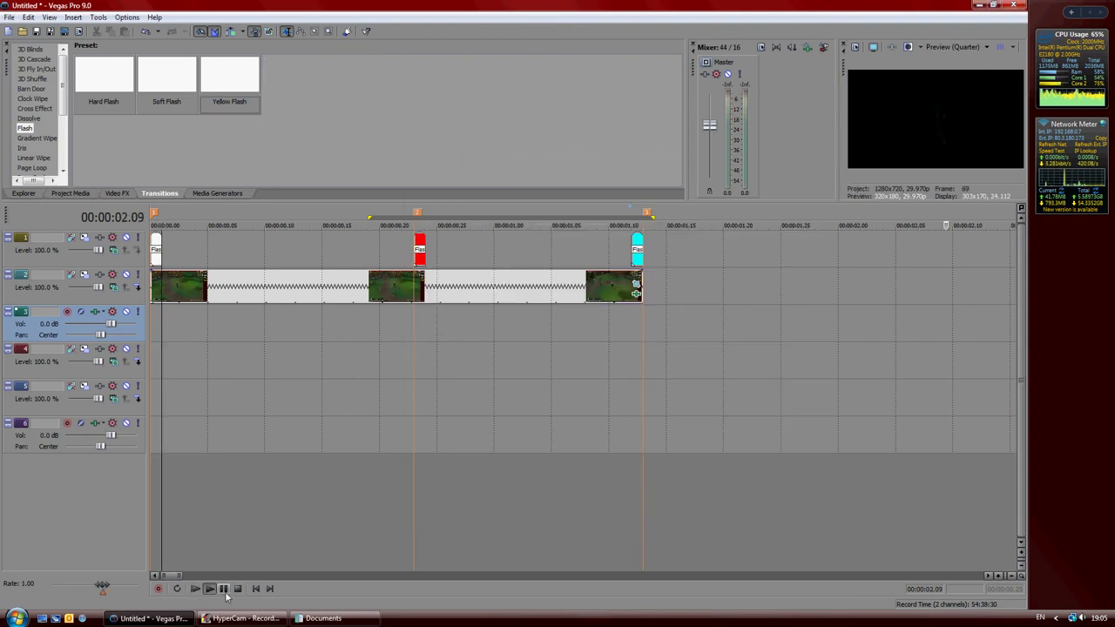
{"action": "left_click", "coordinate": [236, 589]}
{"action": "scroll", "coordinate": [262, 282], "scroll_direction": "up", "scroll_amount": 8}
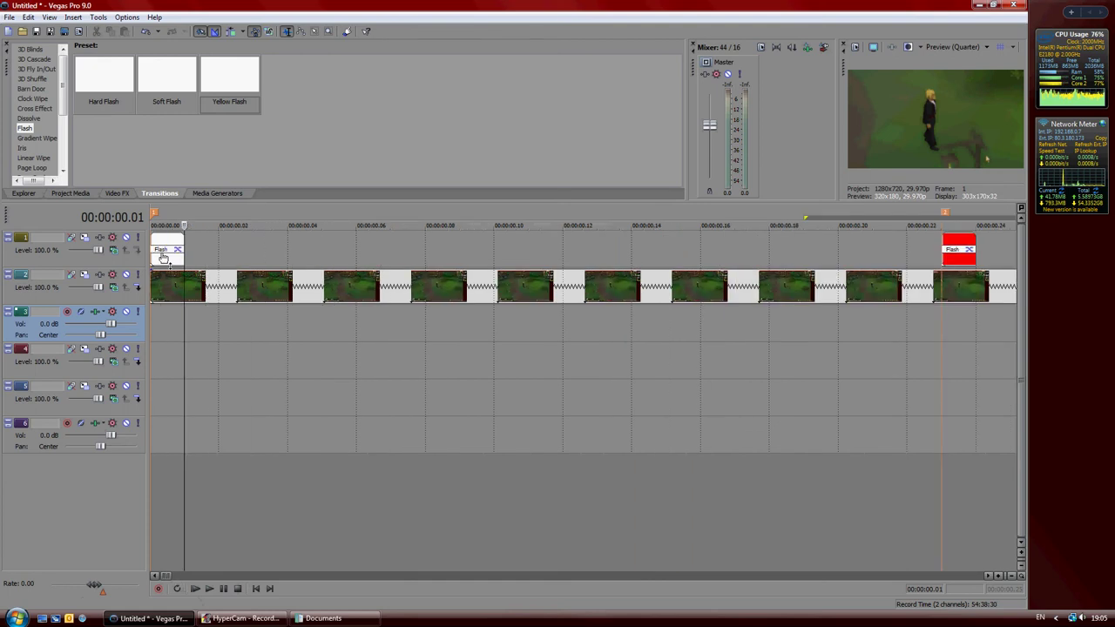
{"action": "left_click_drag", "start_coordinate": [284, 247], "coordinate": [148, 250]}
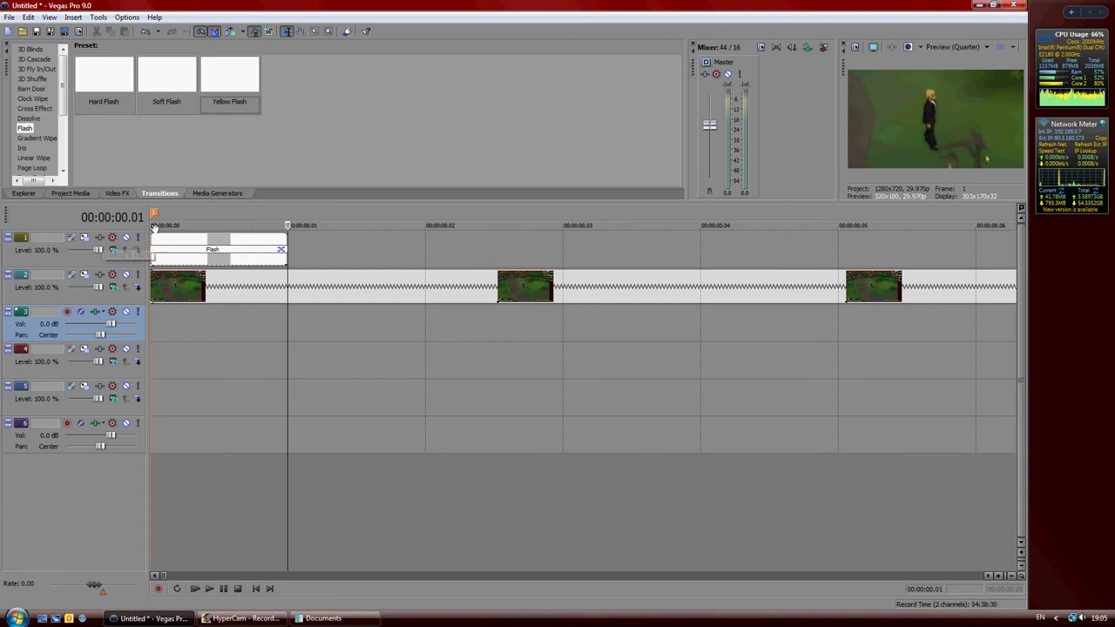
{"action": "left_click_drag", "start_coordinate": [148, 250], "coordinate": [153, 250]}
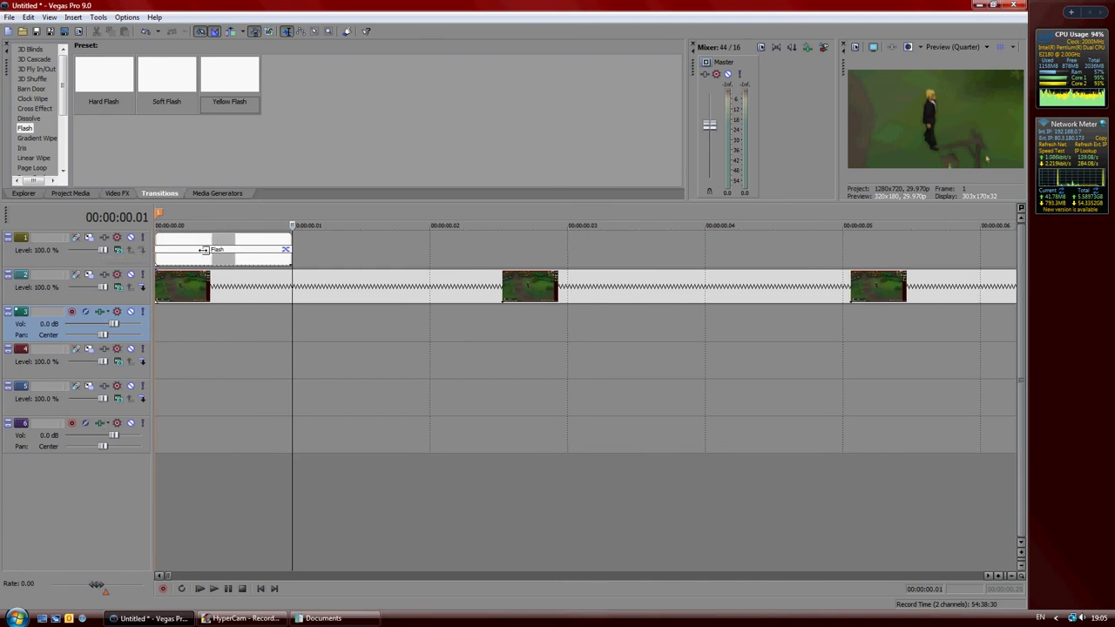
{"action": "left_click", "coordinate": [207, 250]}
{"action": "left_click", "coordinate": [287, 250]}
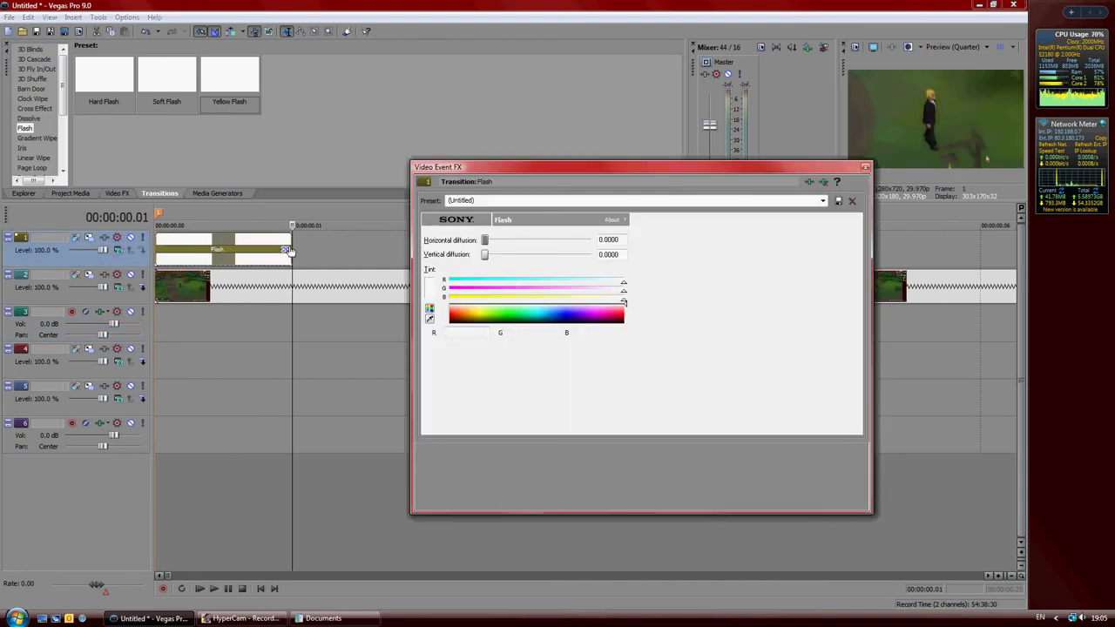
{"action": "left_click", "coordinate": [865, 169]}
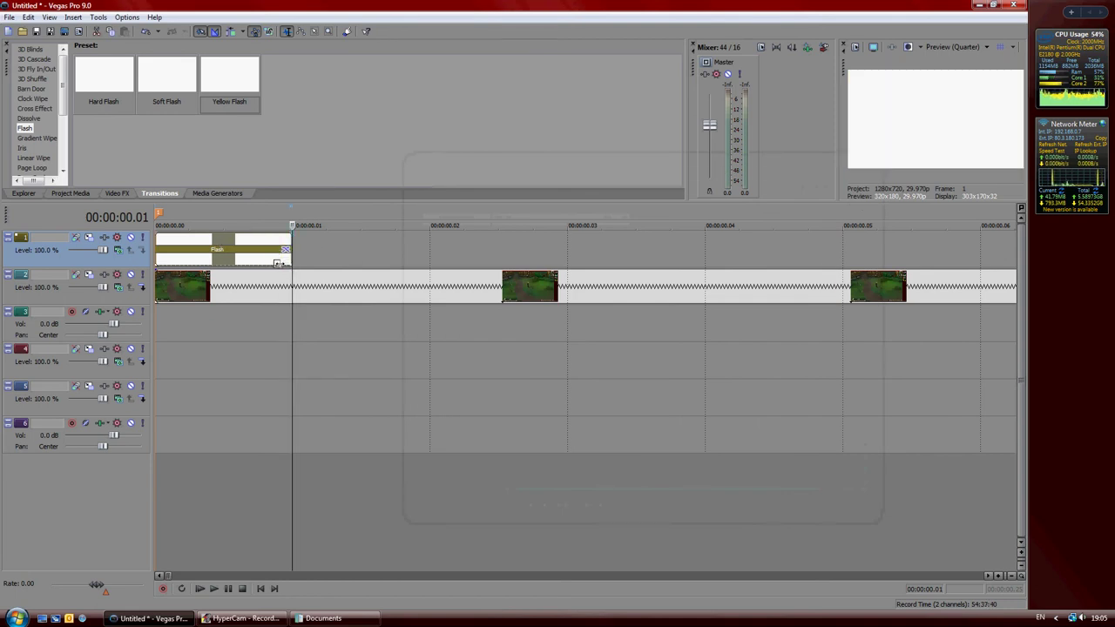
Step: Remove the Flash fade-ins from the red, cyan and white events and play the timeline from the start
{"action": "scroll", "coordinate": [548, 252], "scroll_direction": "down", "scroll_amount": 6}
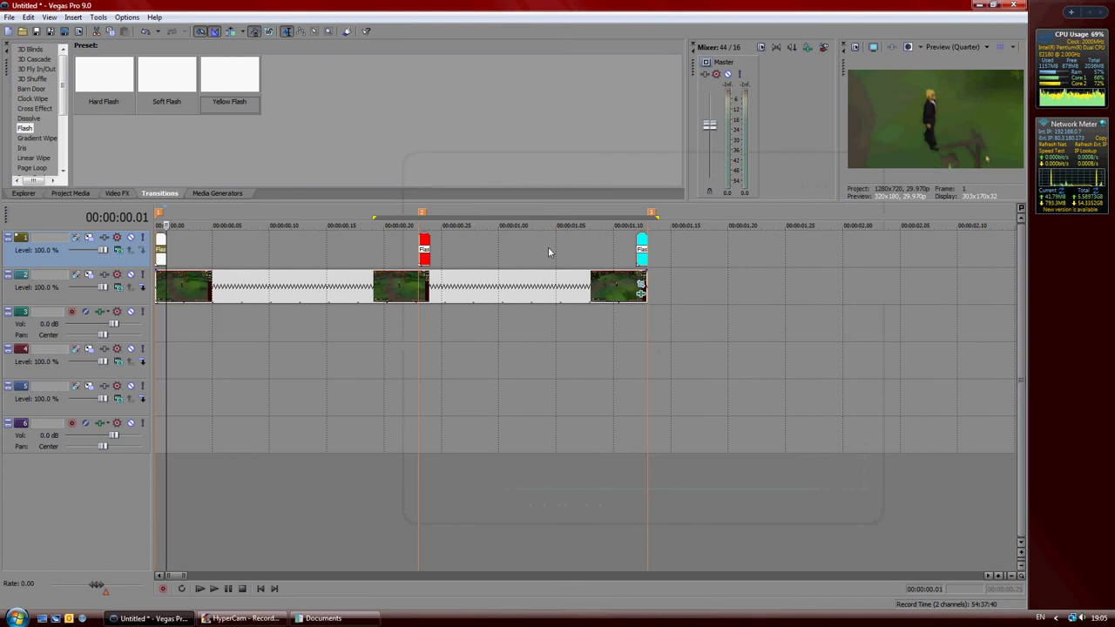
{"action": "left_click_drag", "start_coordinate": [426, 240], "coordinate": [432, 241]}
{"action": "left_click_drag", "start_coordinate": [648, 243], "coordinate": [647, 243]}
{"action": "mouse_move", "coordinate": [160, 247]}
{"action": "left_mouse_down"}
{"action": "mouse_move", "coordinate": [172, 244]}
{"action": "mouse_move", "coordinate": [159, 247]}
{"action": "left_mouse_up"}
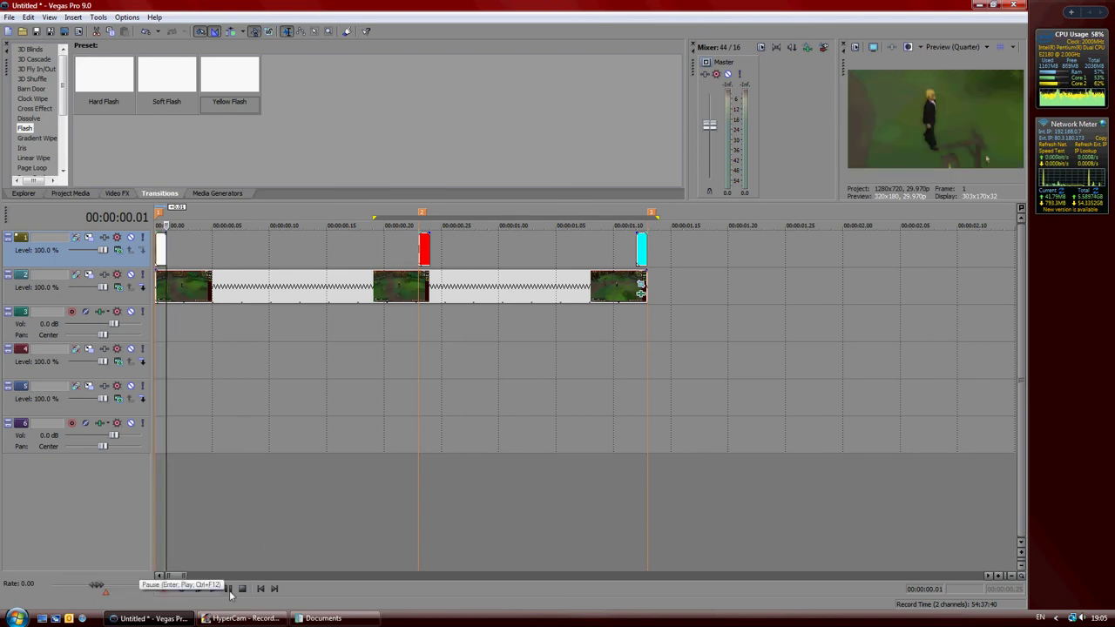
{"action": "left_click", "coordinate": [200, 589]}
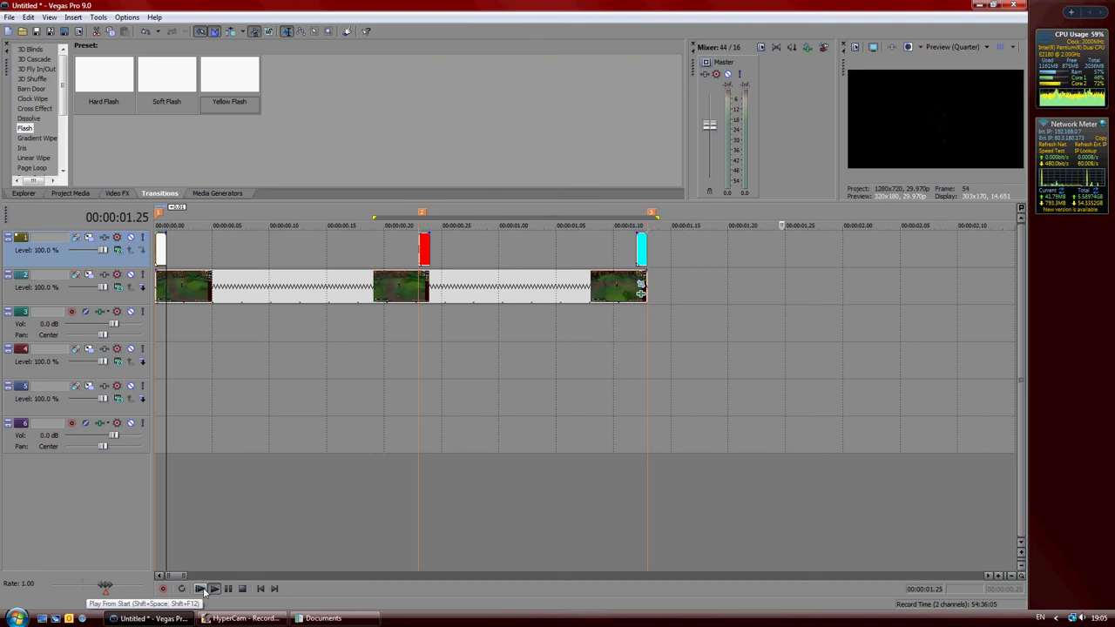
{"action": "left_click", "coordinate": [242, 588]}
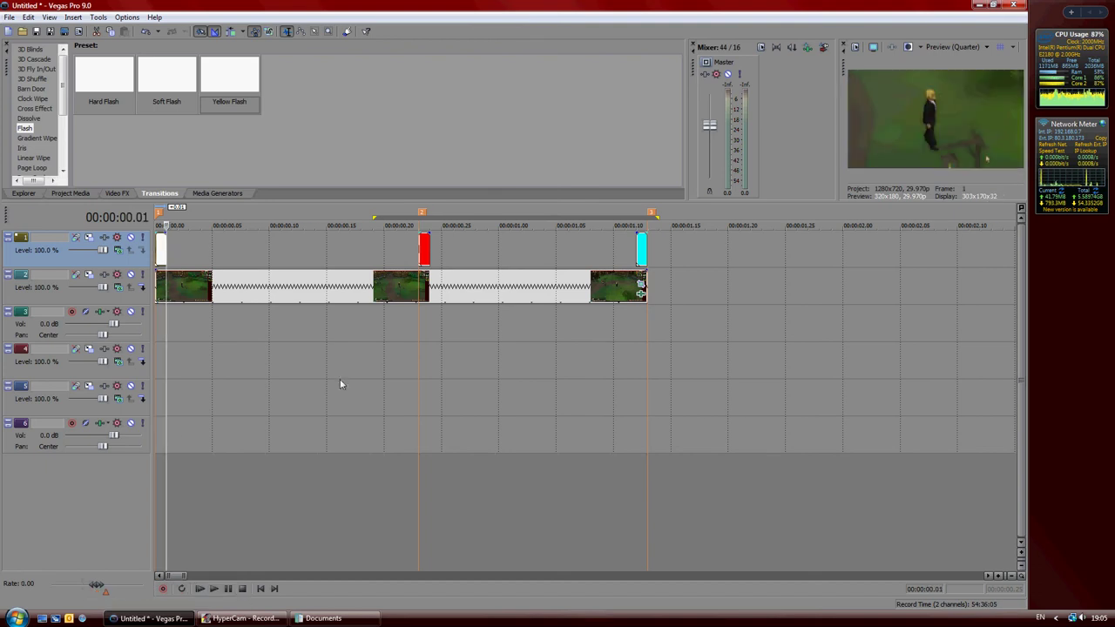
Step: Restore a one-frame Flash fade-in on the red event at the second marker and preview it
{"action": "left_click", "coordinate": [416, 254]}
{"action": "scroll", "coordinate": [418, 253], "scroll_direction": "up", "scroll_amount": 5}
{"action": "mouse_move", "coordinate": [616, 235]}
{"action": "left_mouse_down"}
{"action": "mouse_move", "coordinate": [510, 235]}
{"action": "mouse_move", "coordinate": [609, 236]}
{"action": "left_mouse_up"}
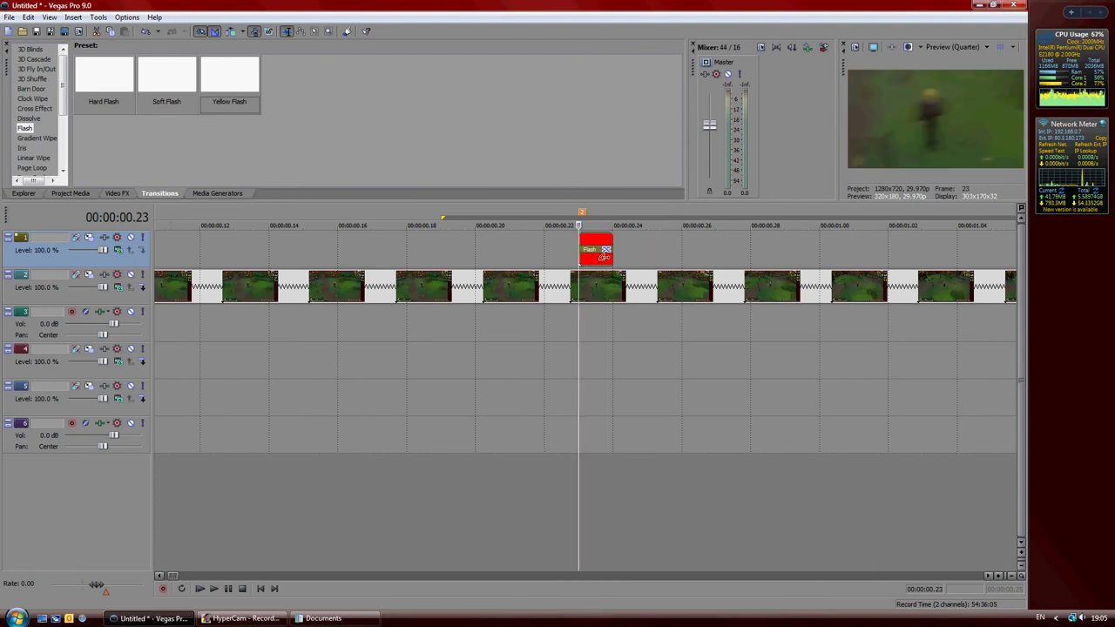
{"action": "key", "text": "space"}
Step: Extend the end of the red event by one frame and play that section
{"action": "left_click_drag", "start_coordinate": [598, 225], "coordinate": [657, 243]}
{"action": "key", "text": "space"}
{"action": "left_click", "coordinate": [597, 311]}
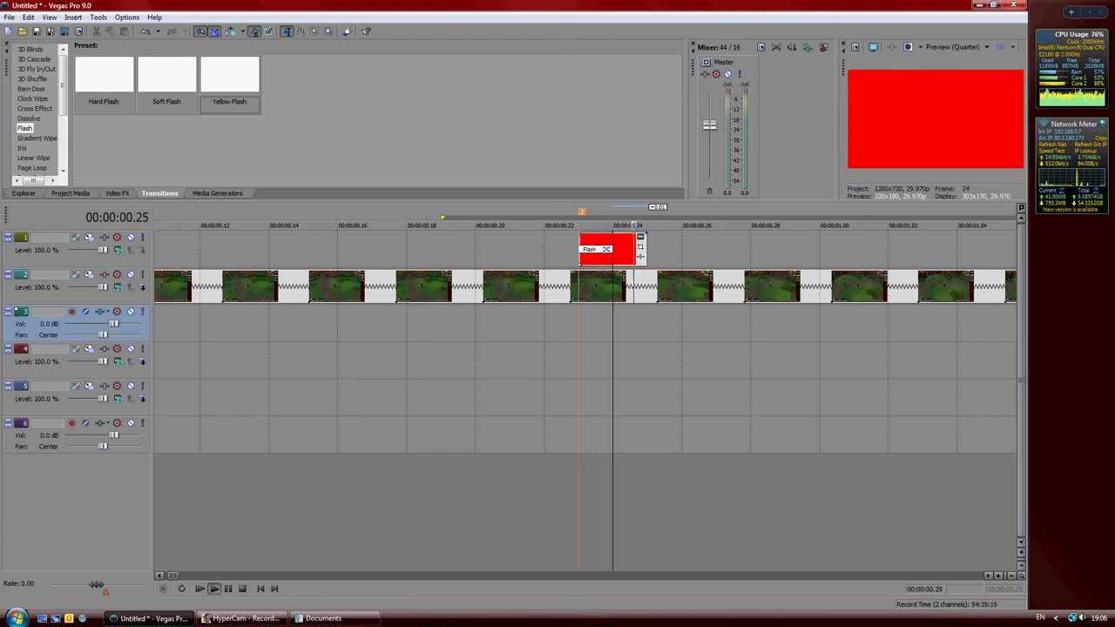
{"action": "key", "text": "space"}
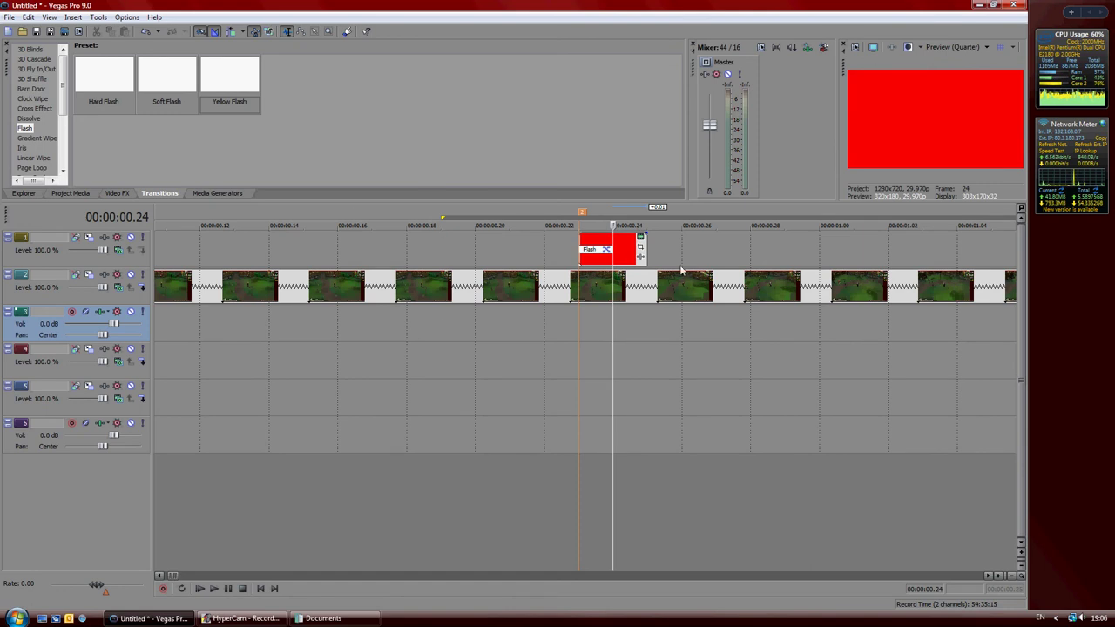
{"action": "right_click", "coordinate": [623, 253]}
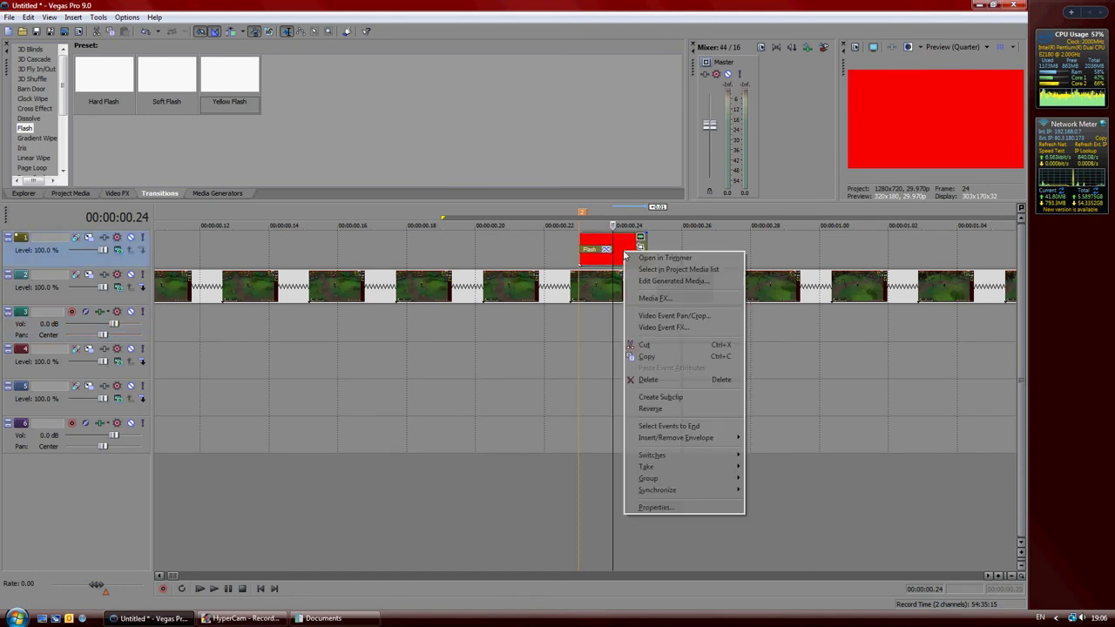
{"action": "left_click", "coordinate": [685, 329]}
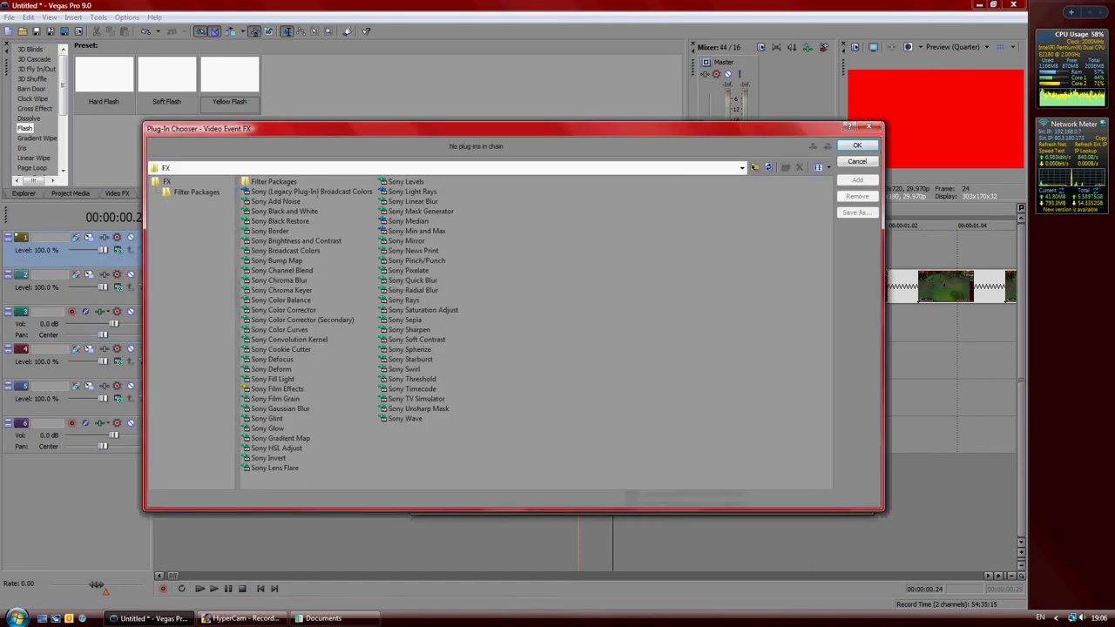
{"action": "left_click", "coordinate": [868, 126]}
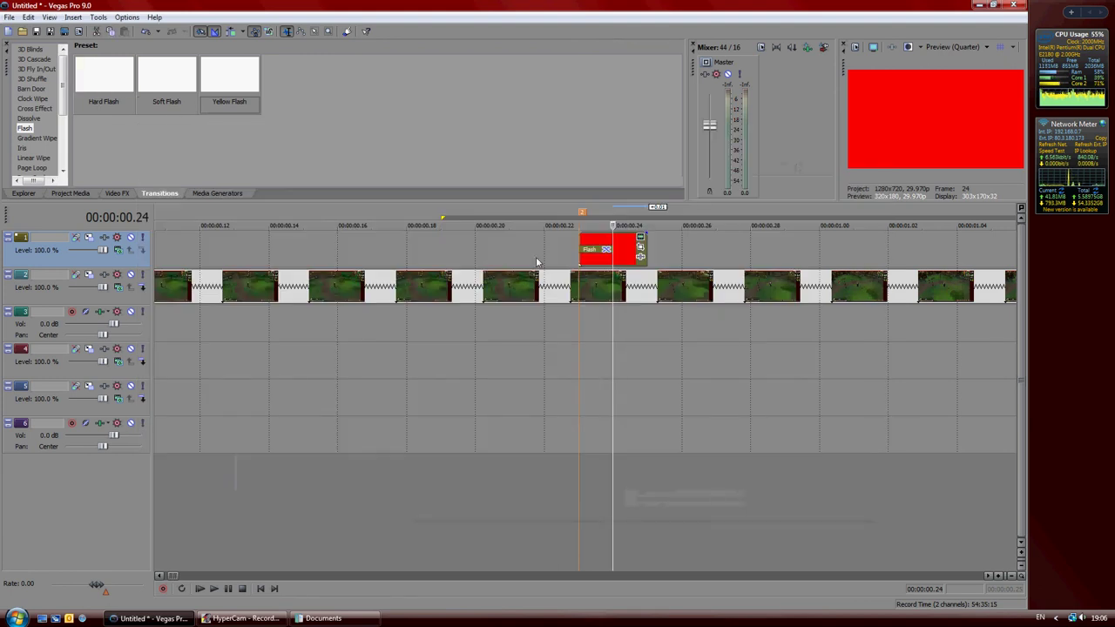
Step: Set the red event's Flash transition to a vertical diffusion of 0 and a green tint of R 30, G 255, B 145
{"action": "left_click", "coordinate": [607, 250]}
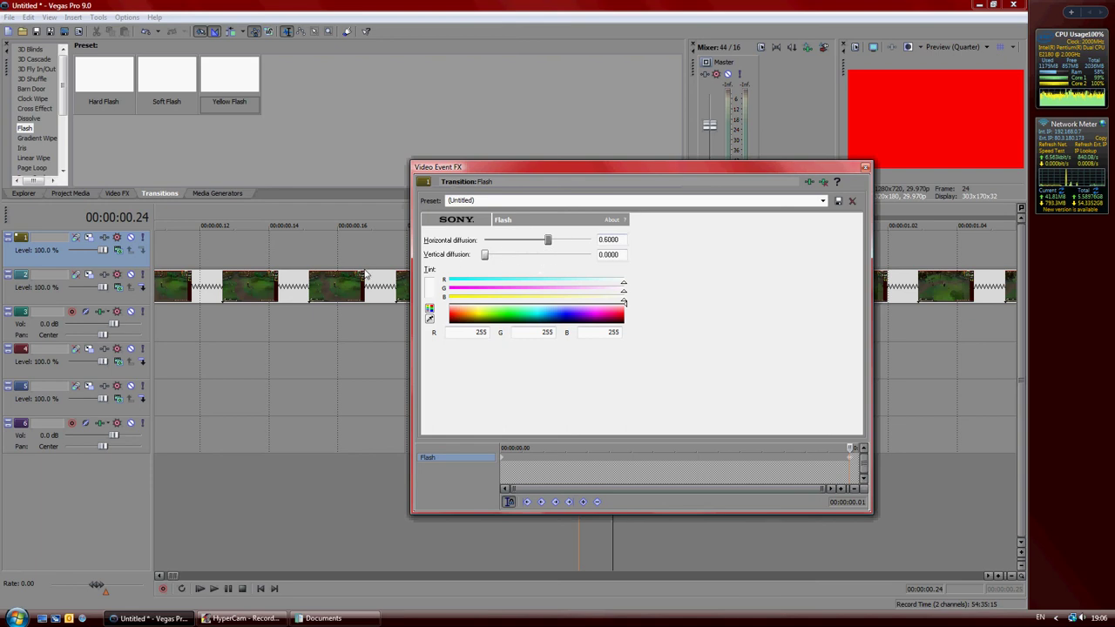
{"action": "left_click_drag", "start_coordinate": [628, 179], "coordinate": [282, 120]}
{"action": "left_click", "coordinate": [158, 405]}
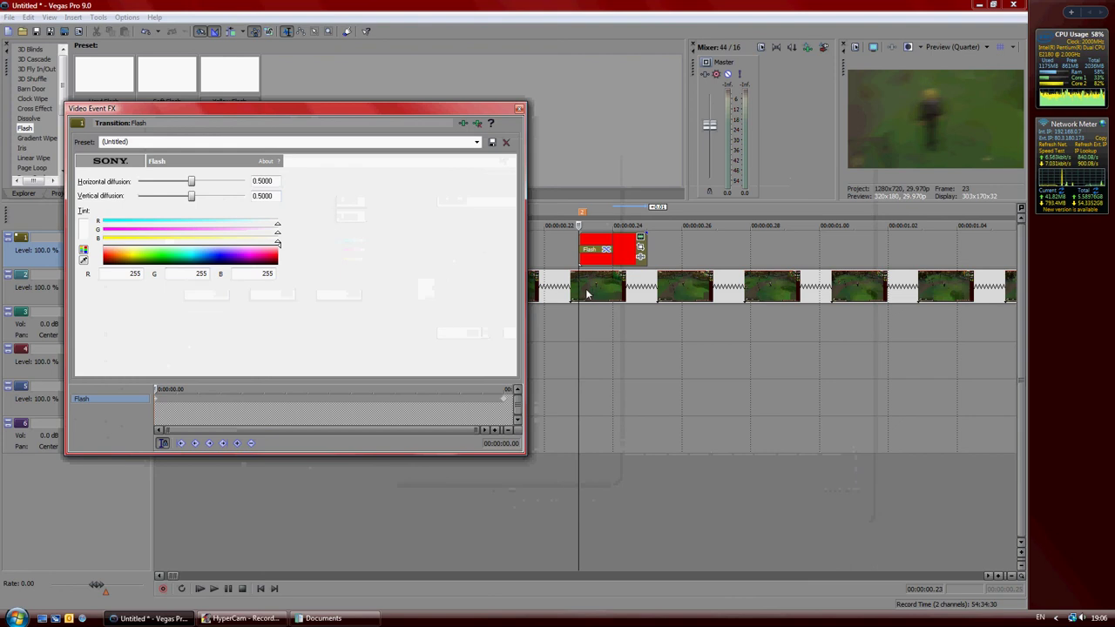
{"action": "left_click", "coordinate": [583, 319]}
{"action": "key", "text": "space"}
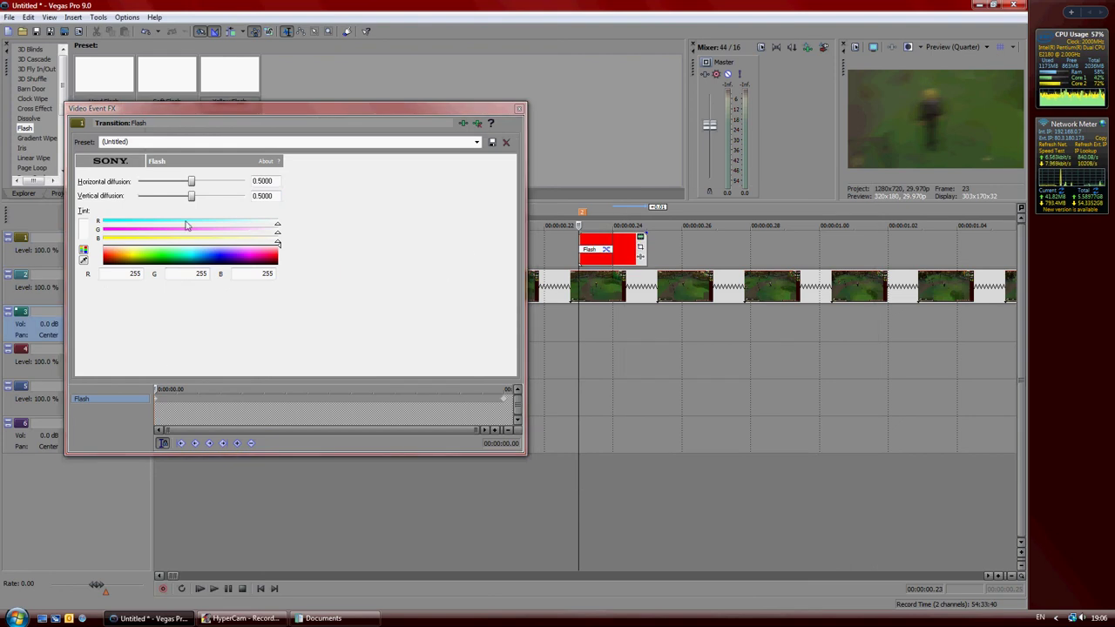
{"action": "left_click_drag", "start_coordinate": [191, 196], "coordinate": [131, 199]}
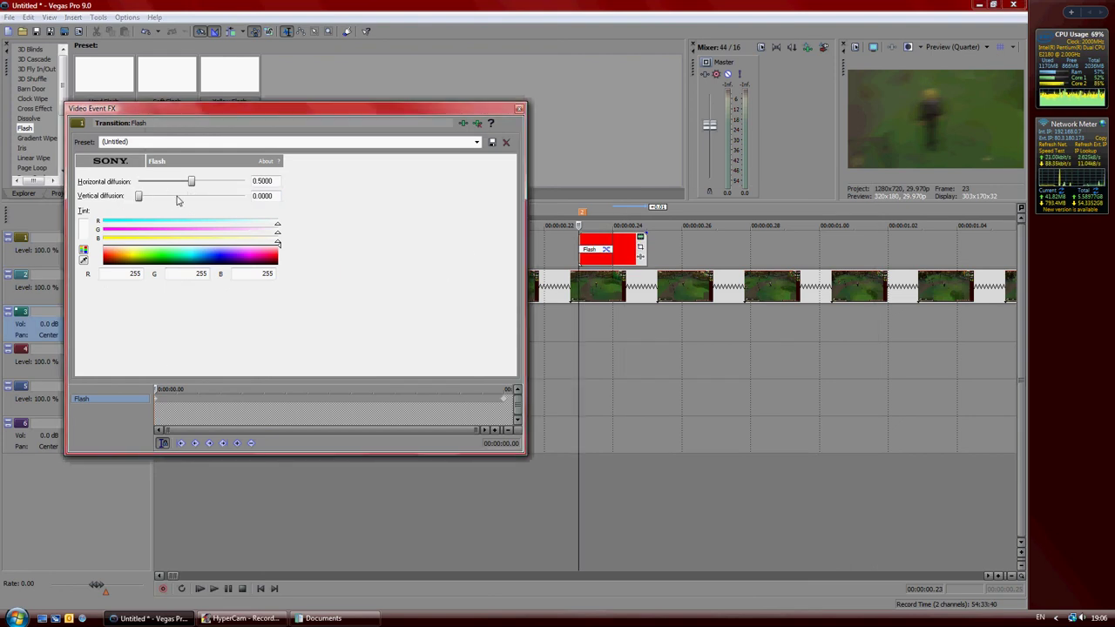
{"action": "left_click", "coordinate": [176, 253]}
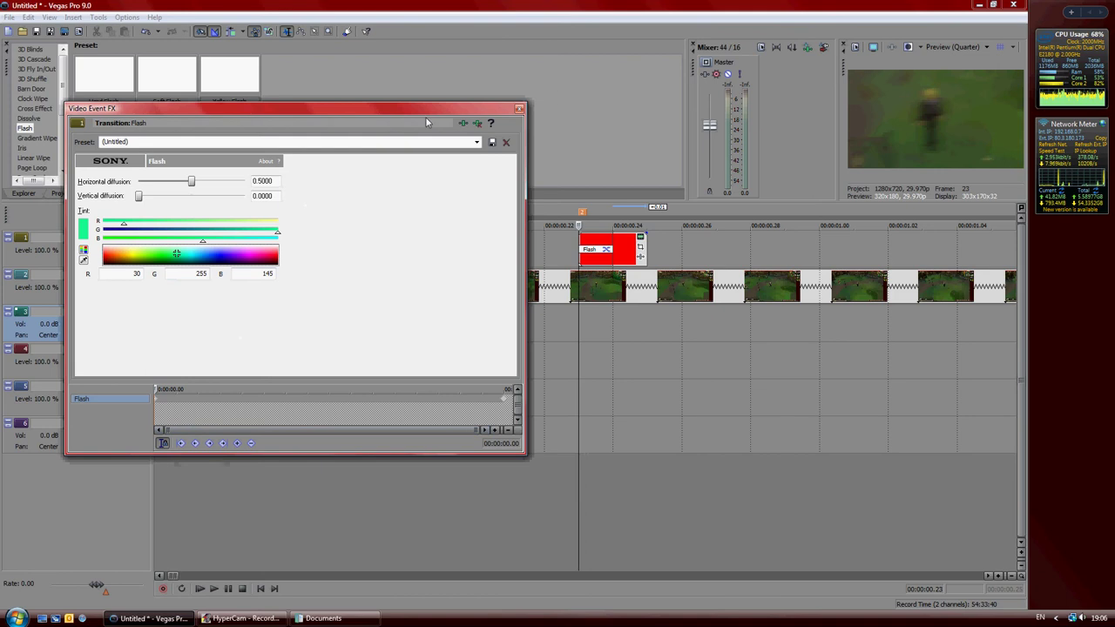
{"action": "left_click", "coordinate": [521, 109]}
Step: Set the loop region from the timeline start to about 00:00:02.08
{"action": "scroll", "coordinate": [526, 479], "scroll_direction": "down", "scroll_amount": 5}
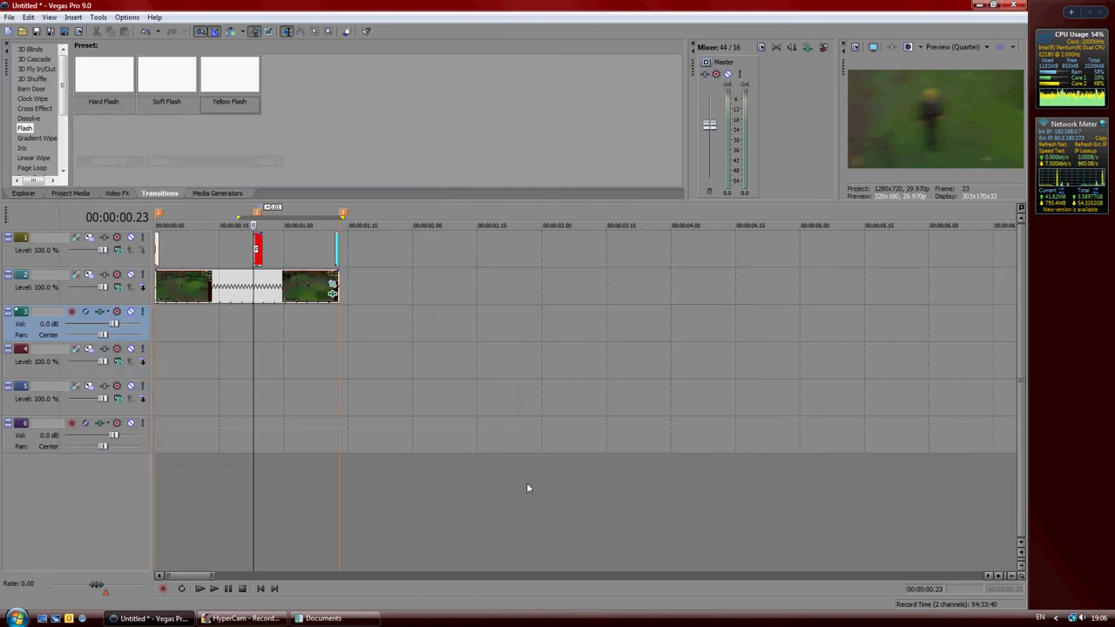
{"action": "left_click", "coordinate": [334, 250]}
{"action": "left_click", "coordinate": [327, 323]}
{"action": "left_click_drag", "start_coordinate": [443, 246], "coordinate": [144, 286]}
{"action": "left_click", "coordinate": [214, 361]}
Step: Remove the white, cyan and red flash events from the top track
{"action": "left_click", "coordinate": [159, 248]}
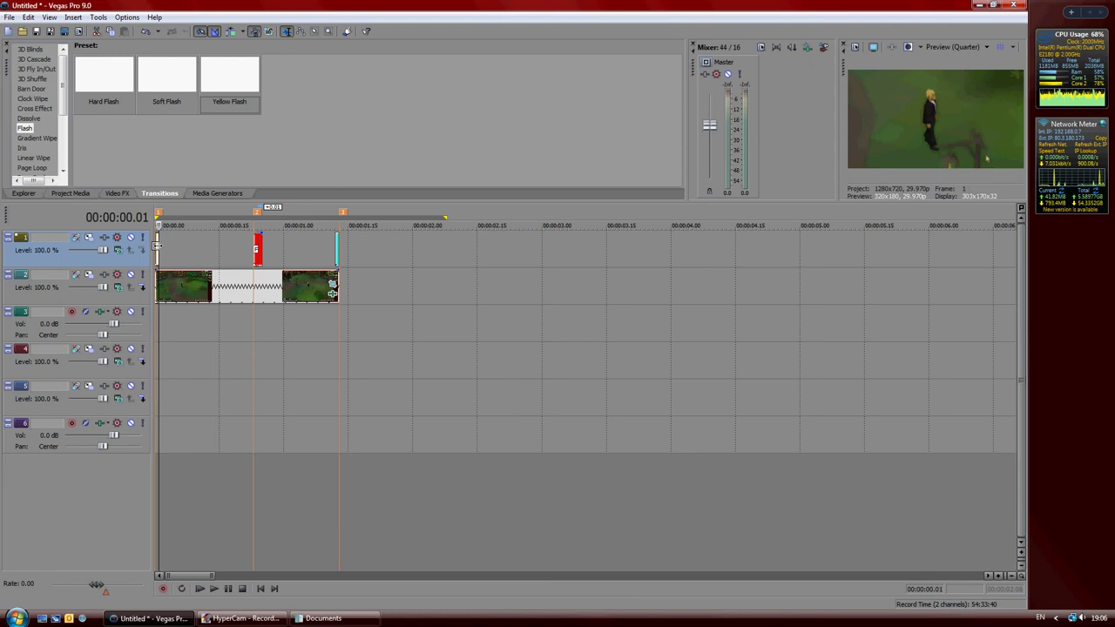
{"action": "key", "text": "space"}
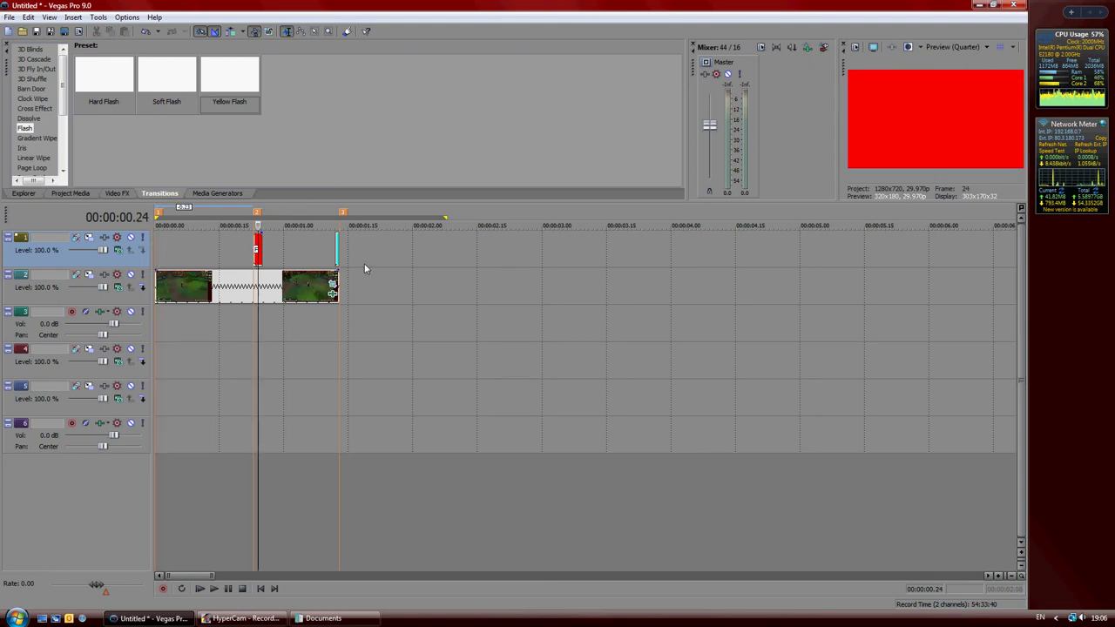
{"action": "scroll", "coordinate": [336, 268], "scroll_direction": "up", "scroll_amount": 3}
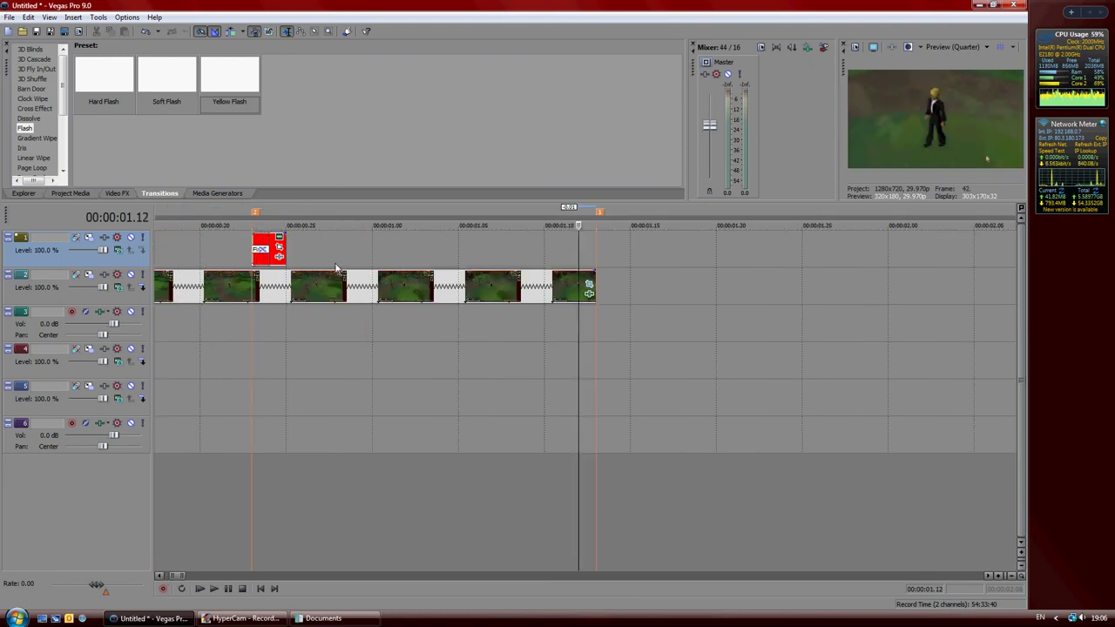
{"action": "left_click", "coordinate": [263, 252]}
{"action": "left_click", "coordinate": [520, 109]}
{"action": "left_click", "coordinate": [269, 257]}
{"action": "key", "text": "Delete"}
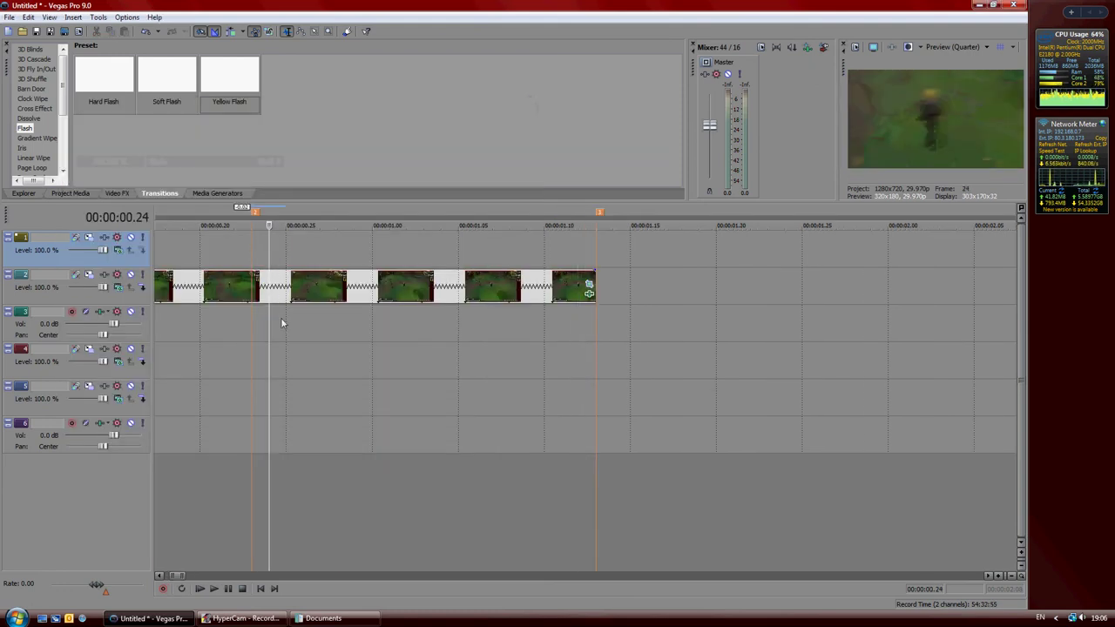
Step: Add a white Solid Color event at the start of the top track and shorten it to about 6 frames
{"action": "scroll", "coordinate": [281, 319], "scroll_direction": "down", "scroll_amount": 4}
{"action": "scroll", "coordinate": [256, 397], "scroll_direction": "up", "scroll_amount": 2}
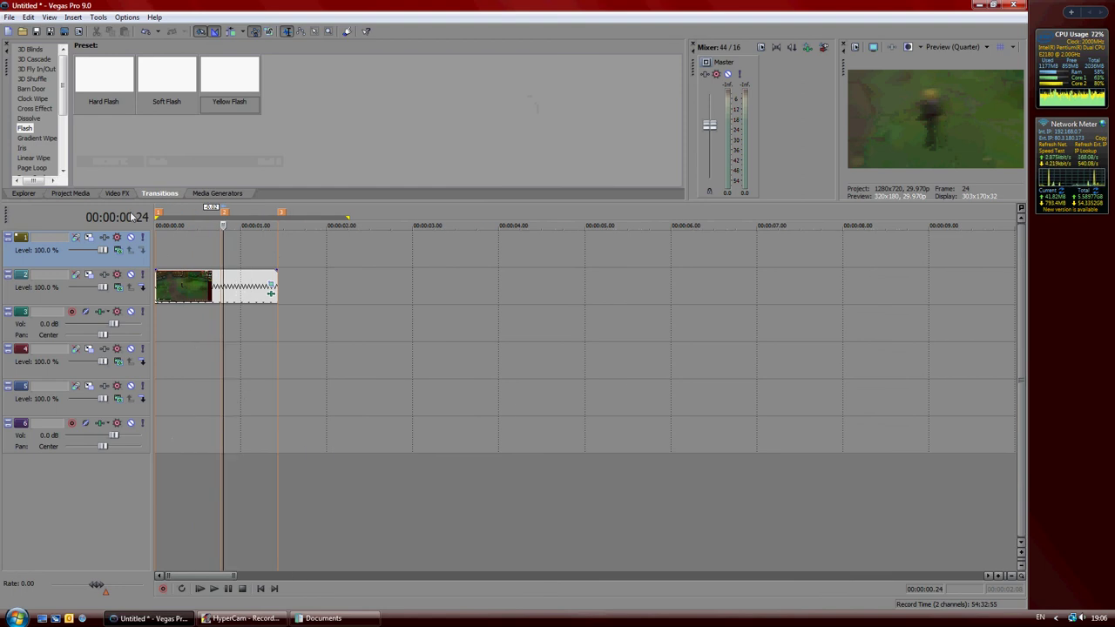
{"action": "left_click", "coordinate": [209, 193]}
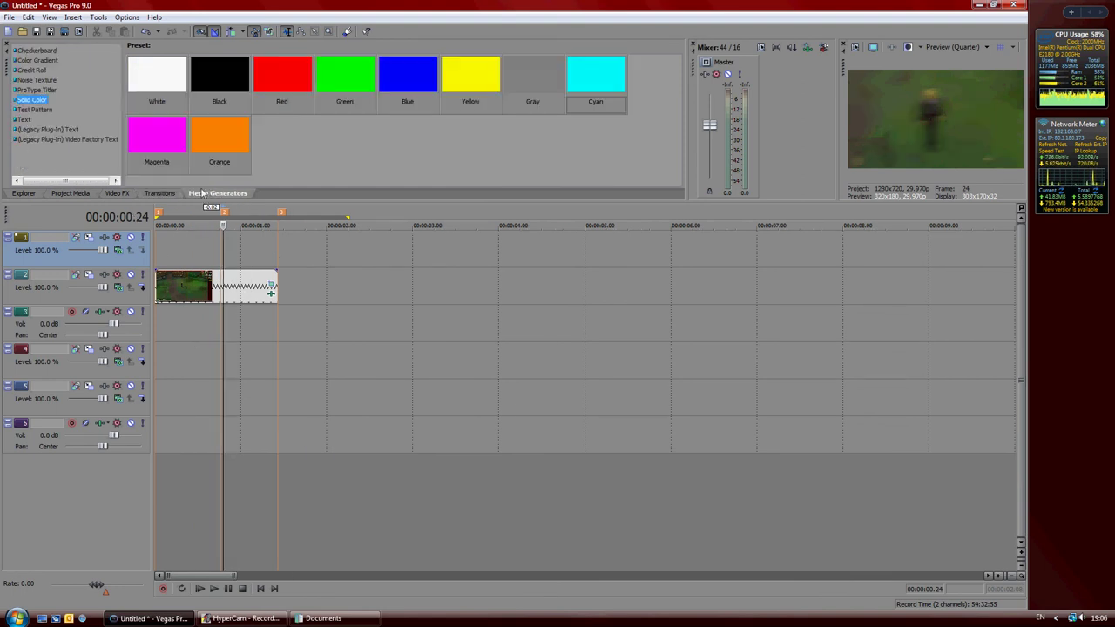
{"action": "left_click_drag", "start_coordinate": [168, 70], "coordinate": [161, 235]}
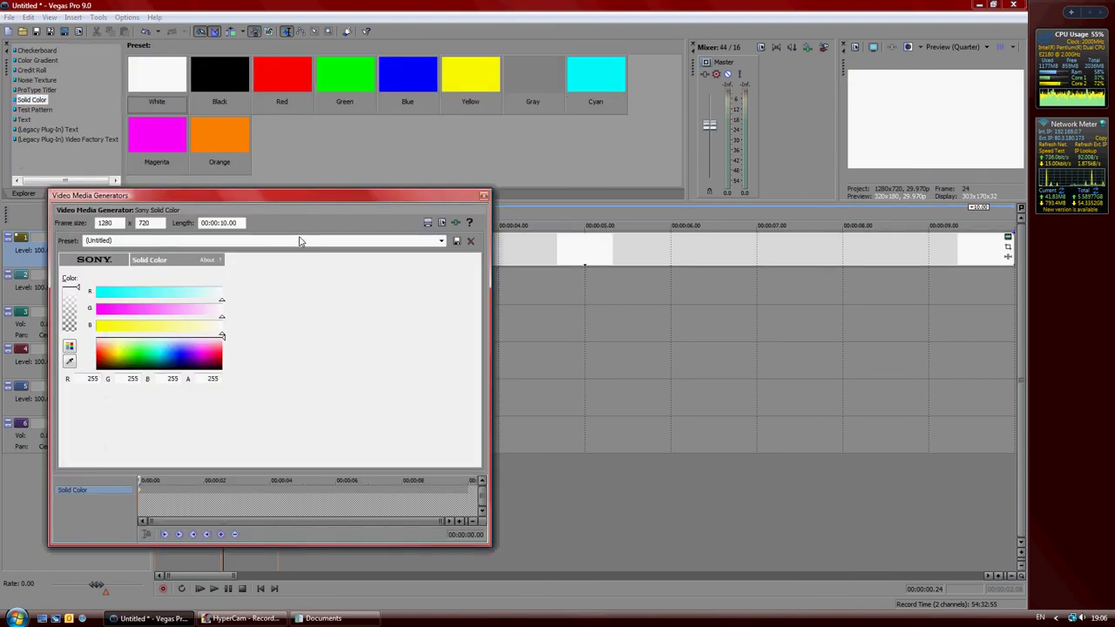
{"action": "left_click", "coordinate": [484, 197]}
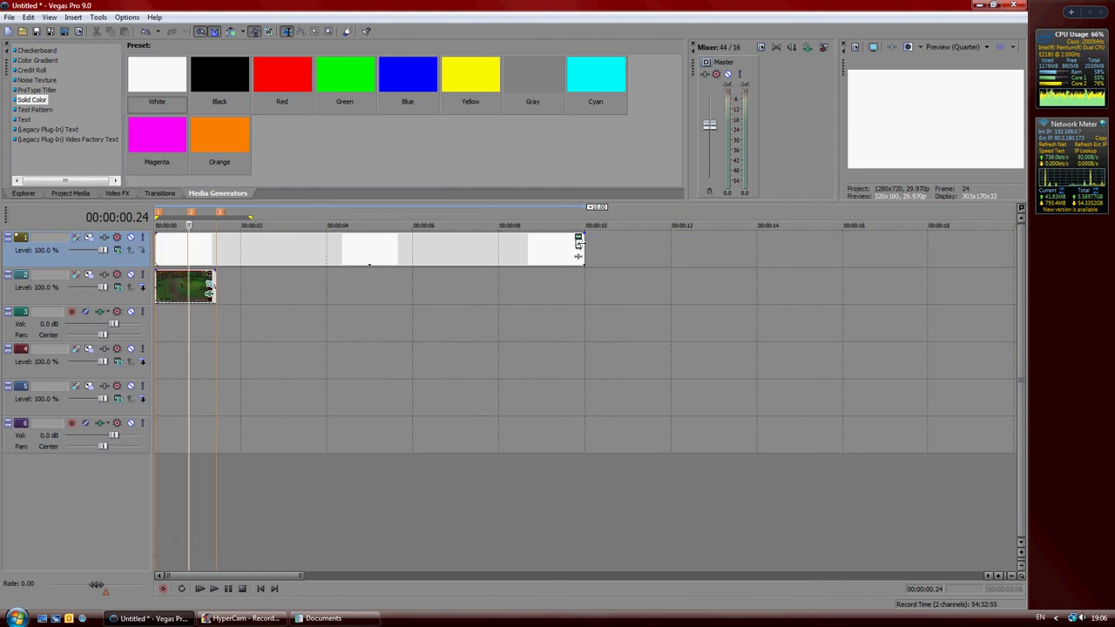
{"action": "left_click_drag", "start_coordinate": [578, 243], "coordinate": [157, 252]}
Step: Add white Solid Color events near the second marker and at the third, shortened to about 8 and 10 frames
{"action": "left_click_drag", "start_coordinate": [155, 85], "coordinate": [199, 255]}
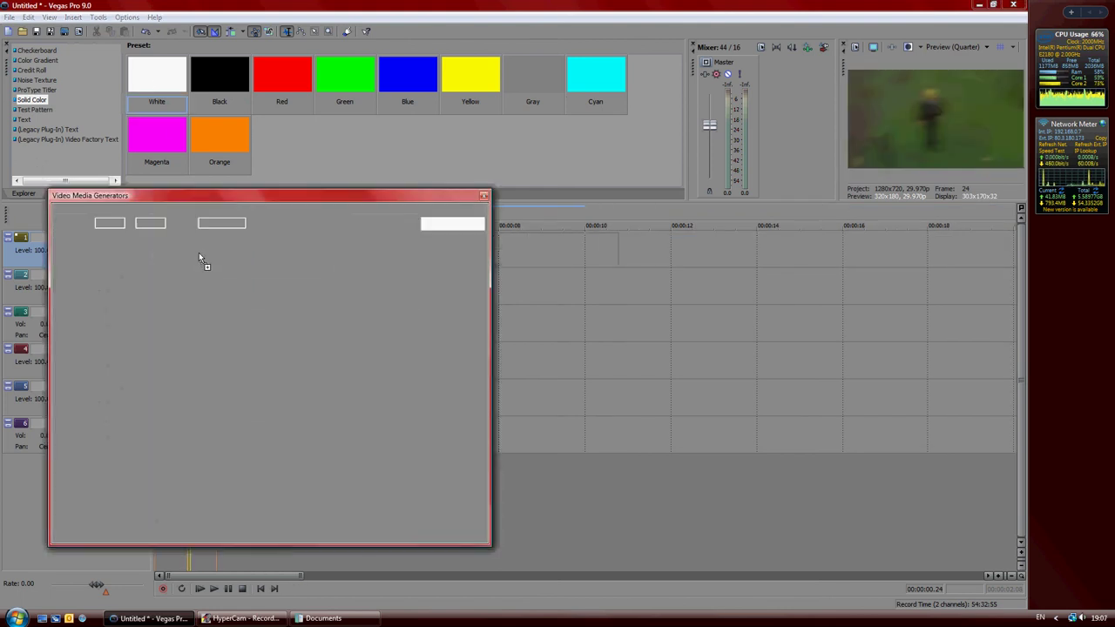
{"action": "left_click", "coordinate": [484, 195]}
{"action": "left_click_drag", "start_coordinate": [620, 240], "coordinate": [209, 240]}
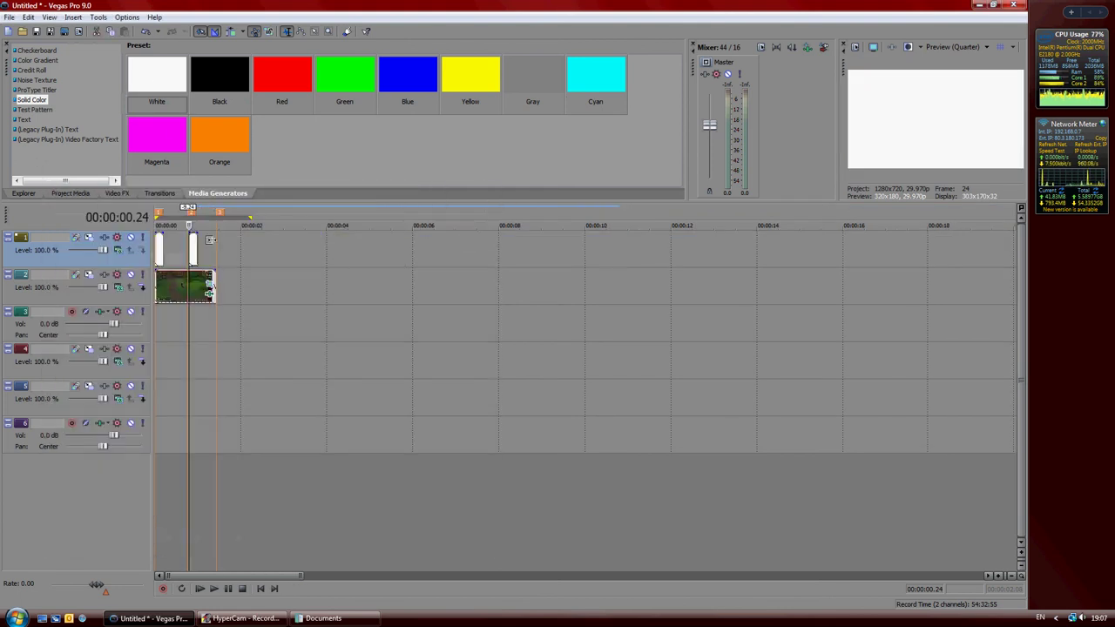
{"action": "left_click_drag", "start_coordinate": [165, 78], "coordinate": [226, 243]}
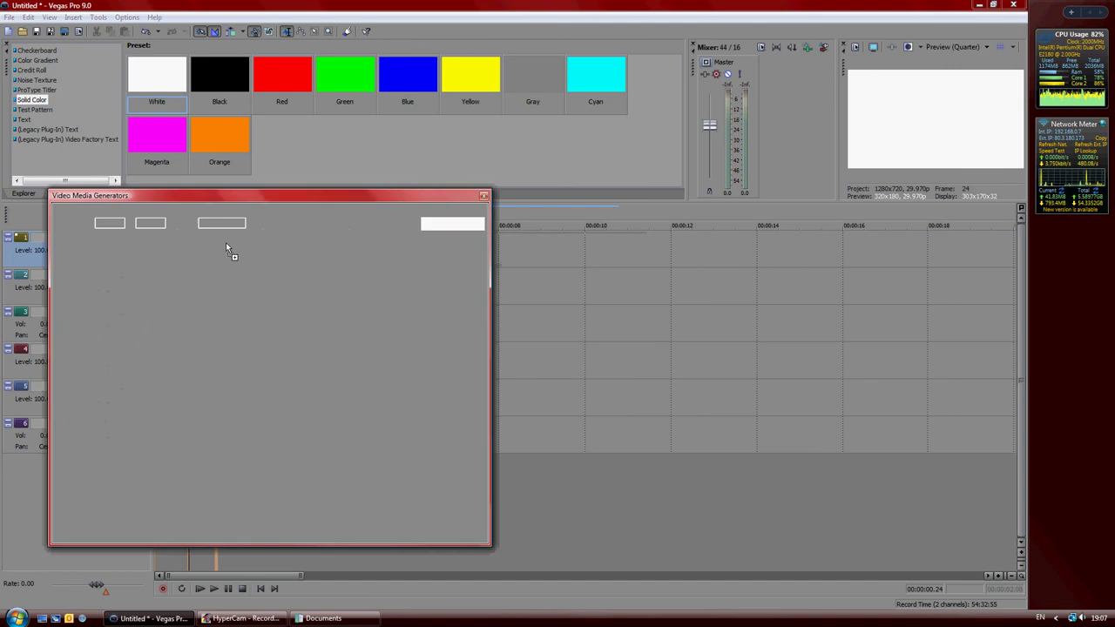
{"action": "left_click", "coordinate": [487, 199]}
{"action": "left_click_drag", "start_coordinate": [641, 249], "coordinate": [232, 249]}
{"action": "scroll", "coordinate": [254, 324], "scroll_direction": "up", "scroll_amount": 3}
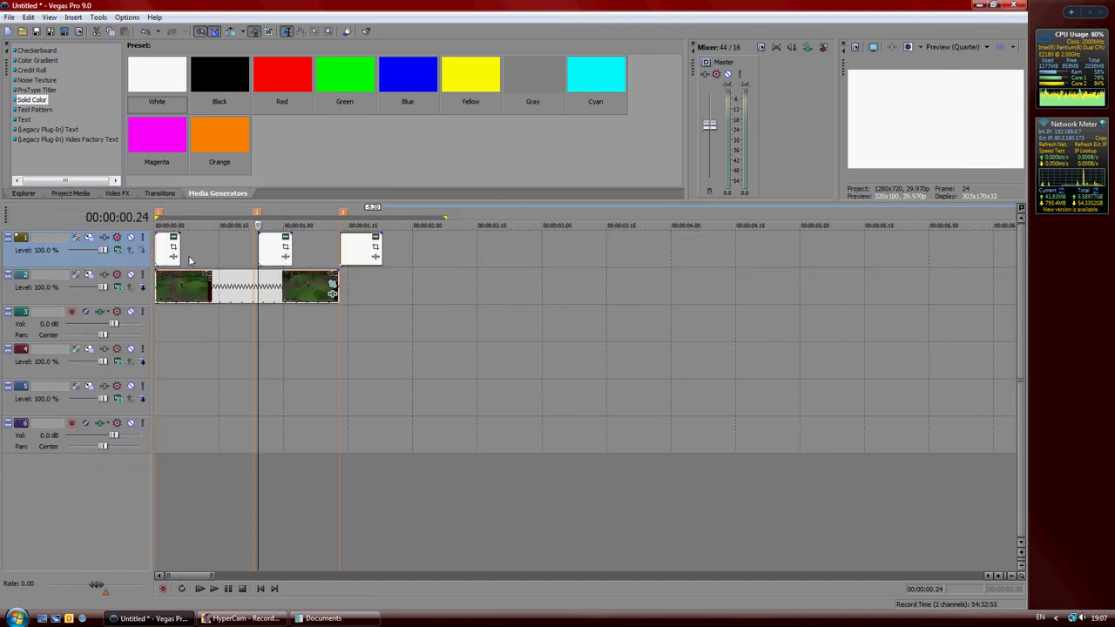
Step: Play the timeline from the start to check the three white events
{"action": "left_click", "coordinate": [198, 590]}
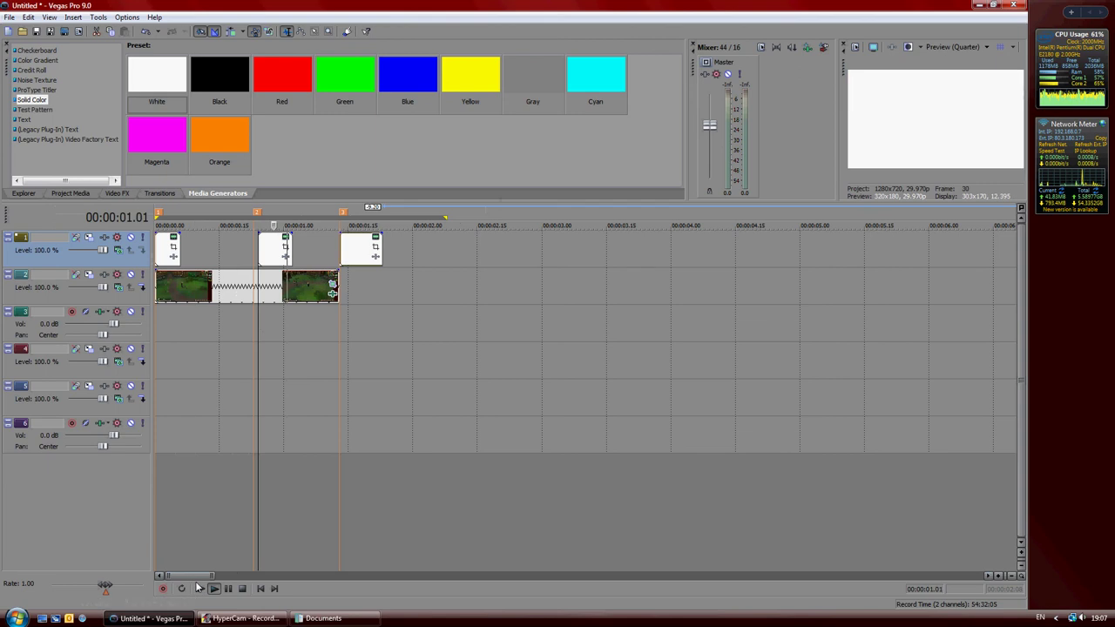
{"action": "left_click", "coordinate": [243, 589]}
{"action": "scroll", "coordinate": [246, 459], "scroll_direction": "up", "scroll_amount": 3}
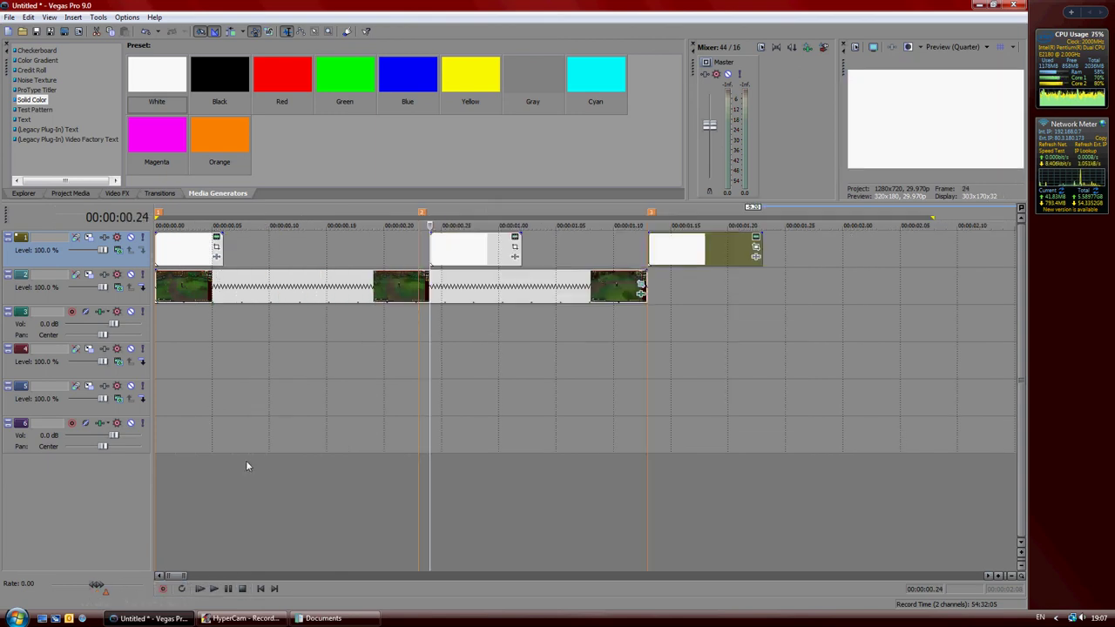
{"action": "scroll", "coordinate": [246, 459], "scroll_direction": "down", "scroll_amount": 2}
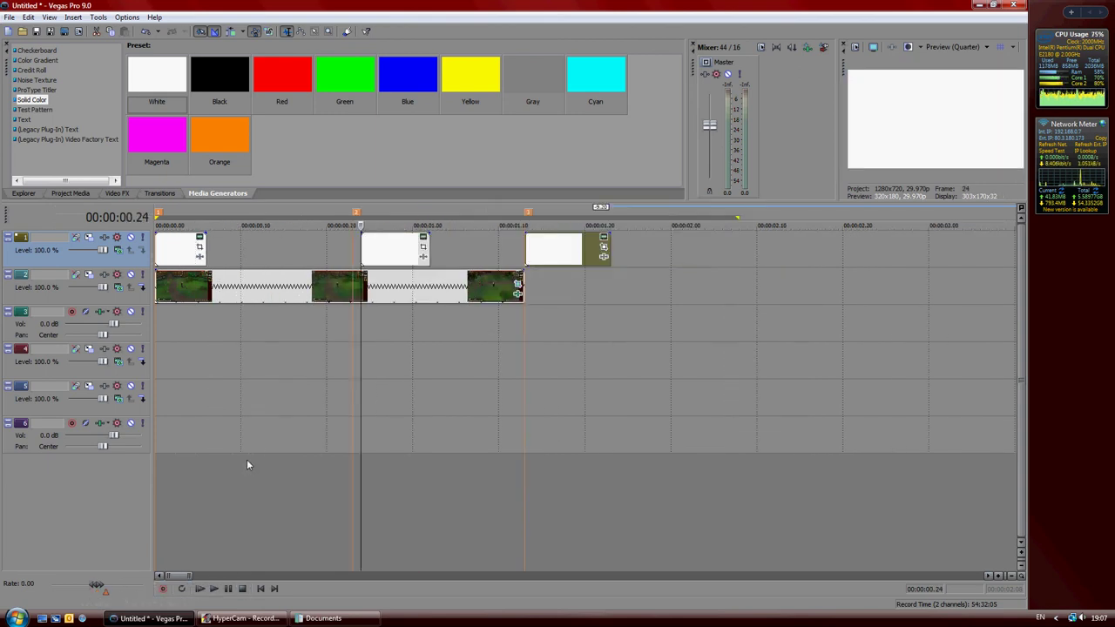
{"action": "left_click", "coordinate": [159, 193]}
{"action": "left_click", "coordinate": [212, 193]}
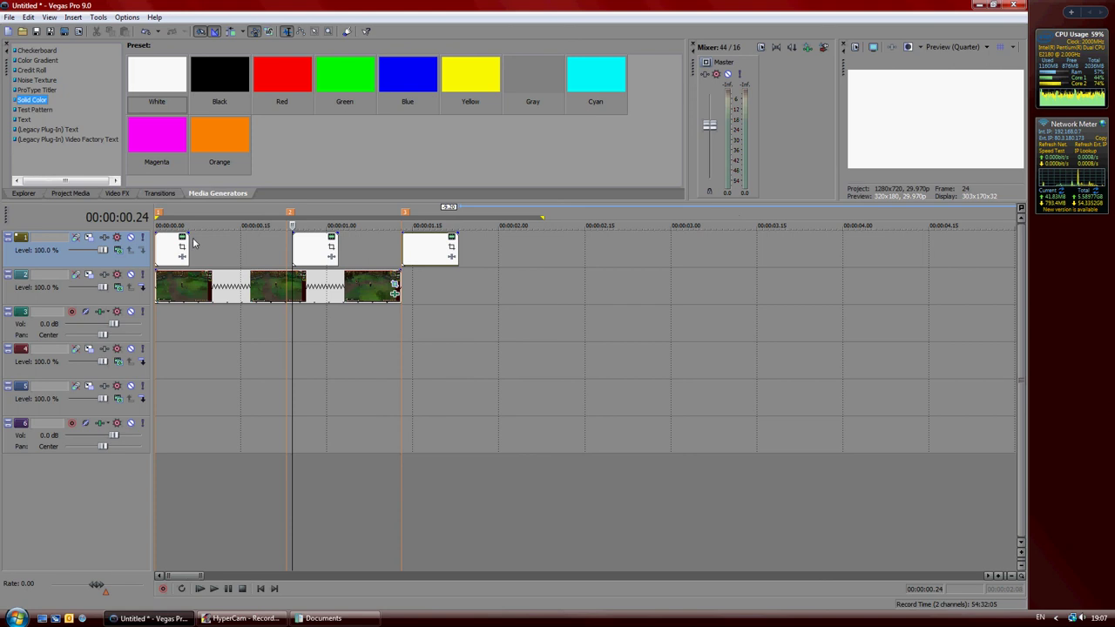
Step: Shorten the three white events to about two frames each, with the second one starting at the second marker
{"action": "left_click_drag", "start_coordinate": [190, 245], "coordinate": [165, 248]}
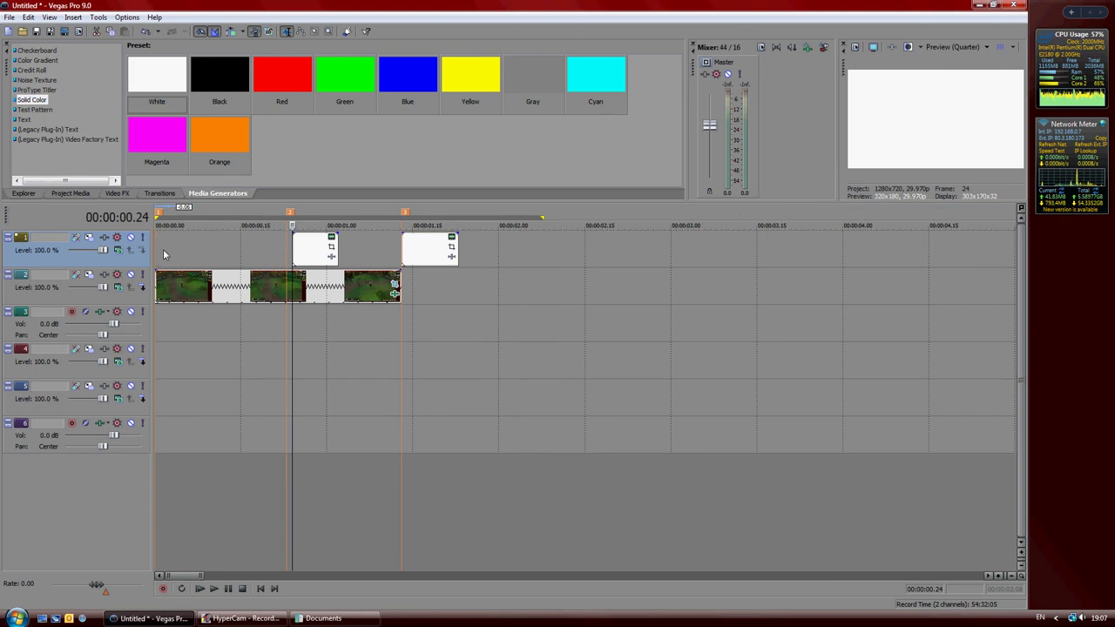
{"action": "left_click_drag", "start_coordinate": [170, 248], "coordinate": [162, 249]}
{"action": "left_click_drag", "start_coordinate": [348, 244], "coordinate": [292, 258]}
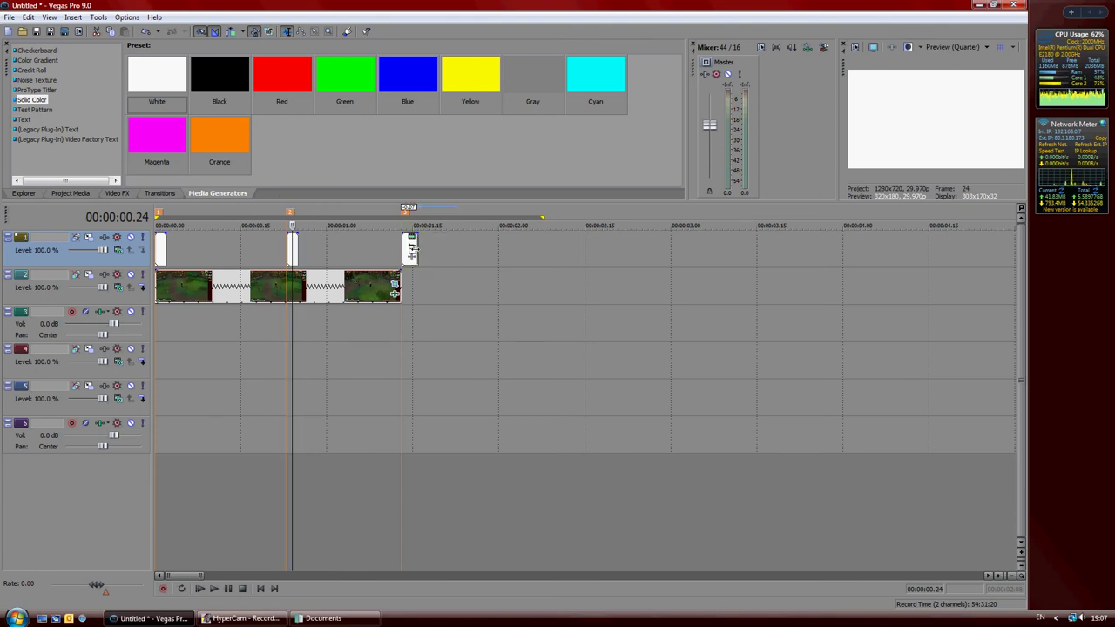
{"action": "left_click_drag", "start_coordinate": [412, 251], "coordinate": [413, 249]}
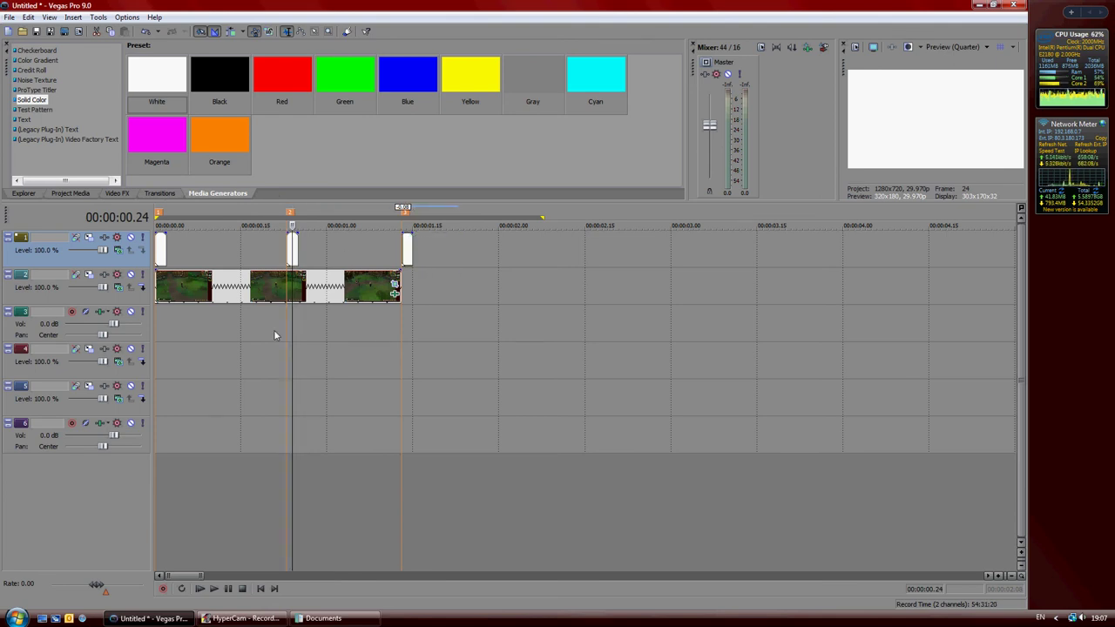
Step: Apply the Hard Flash transition to the first white event and Soft Flash to the second
{"action": "left_click", "coordinate": [156, 338]}
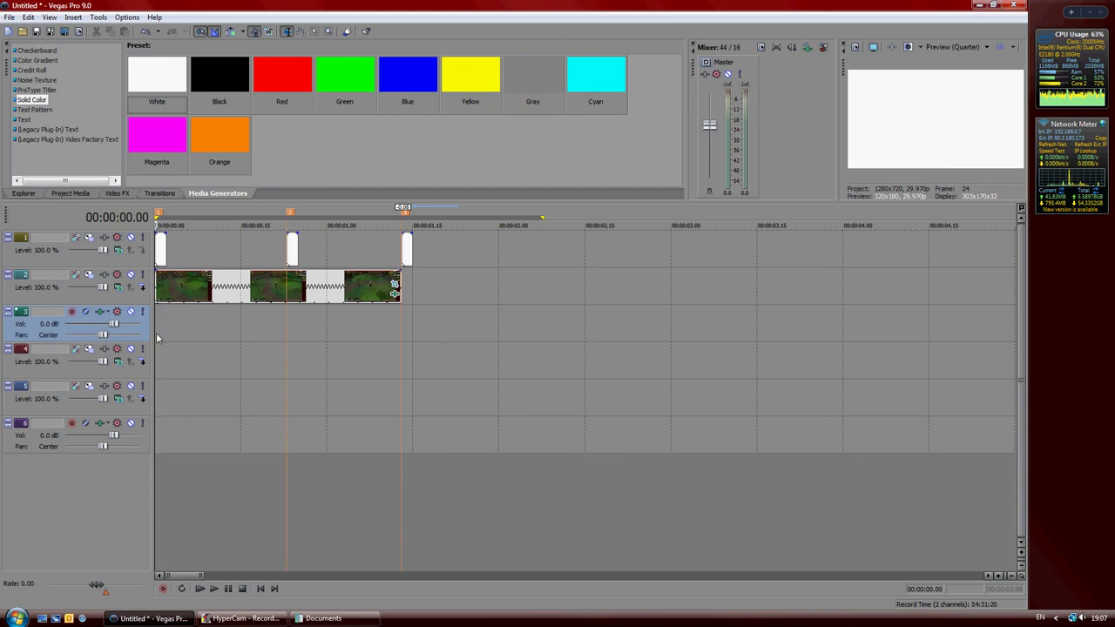
{"action": "left_click", "coordinate": [159, 193]}
{"action": "left_click_drag", "start_coordinate": [103, 87], "coordinate": [164, 250]}
{"action": "left_click", "coordinate": [519, 109]}
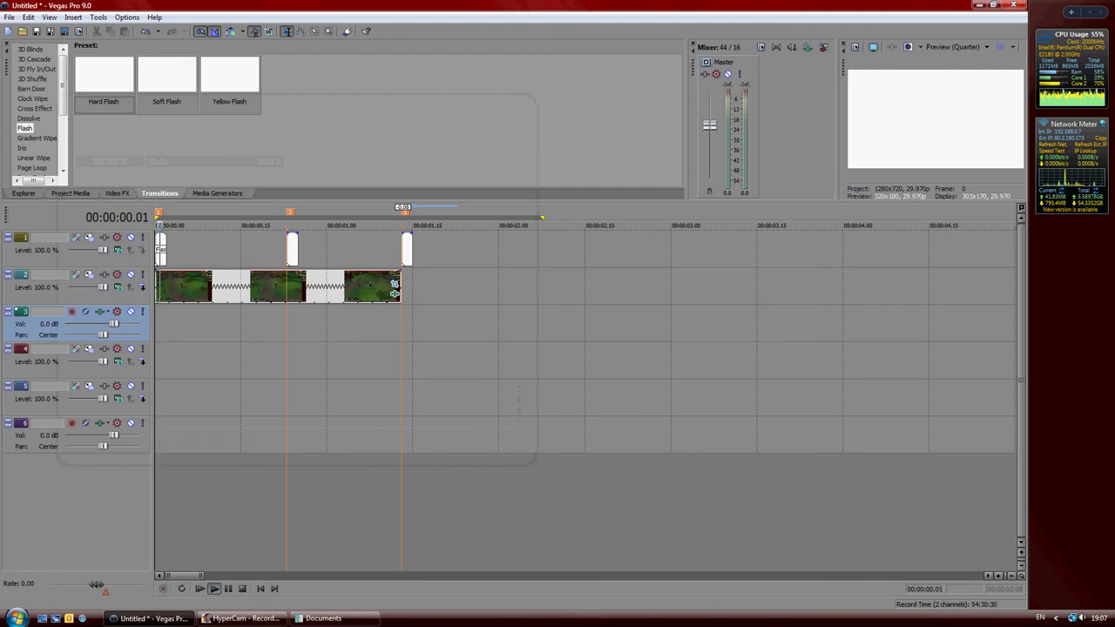
{"action": "left_click", "coordinate": [173, 225]}
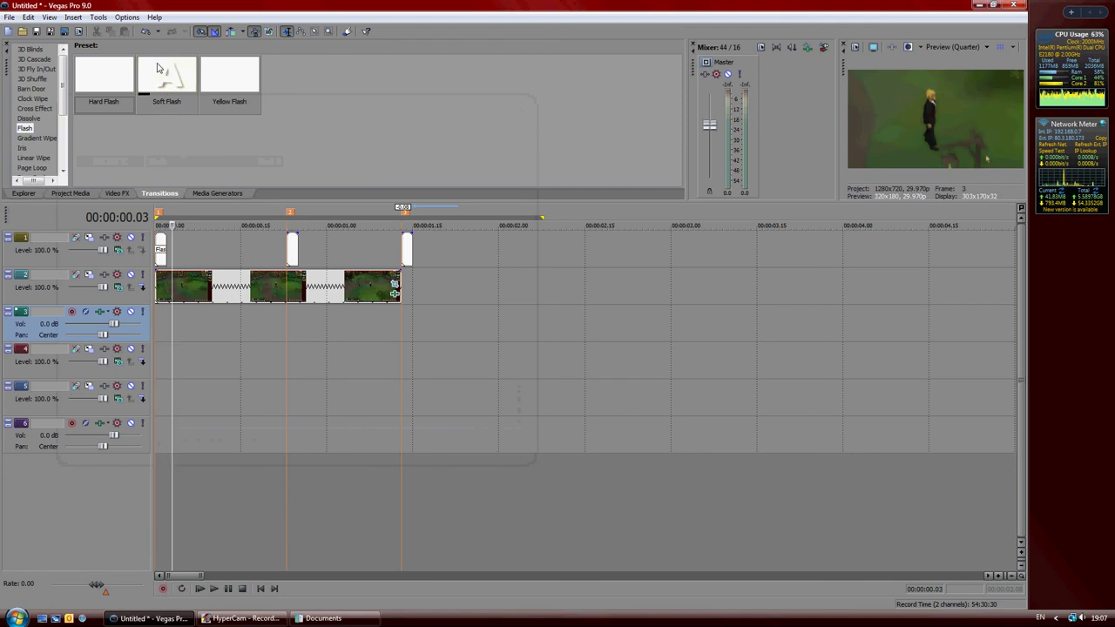
{"action": "left_click_drag", "start_coordinate": [166, 77], "coordinate": [297, 252]}
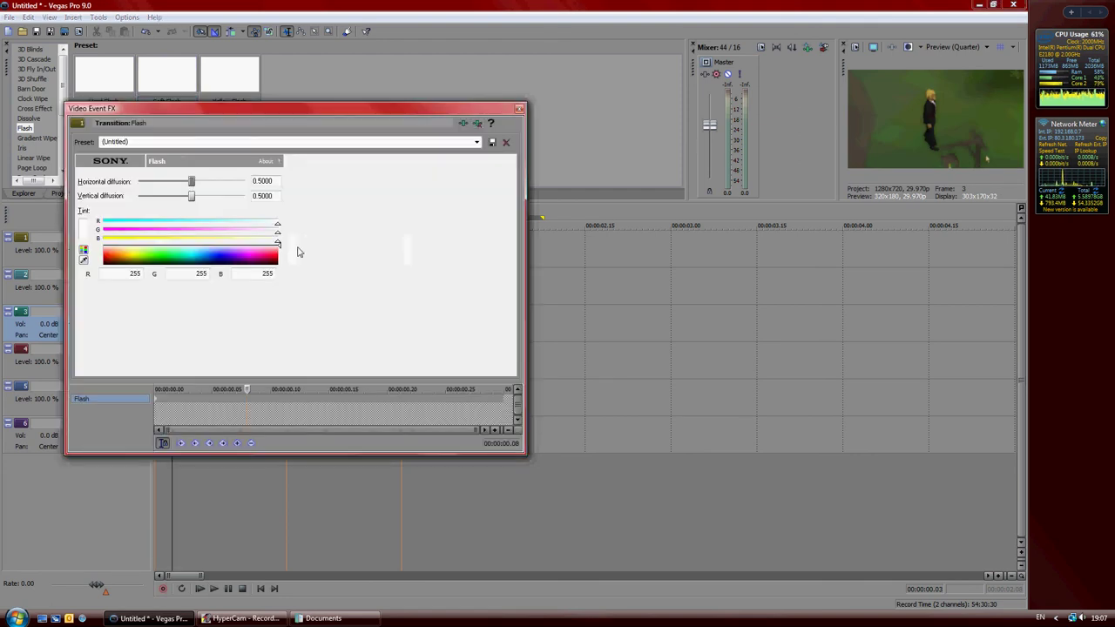
{"action": "left_click", "coordinate": [519, 108]}
Step: Apply the Yellow Flash transition to the third white event and play the timeline from the start
{"action": "left_click_drag", "start_coordinate": [229, 74], "coordinate": [418, 259]}
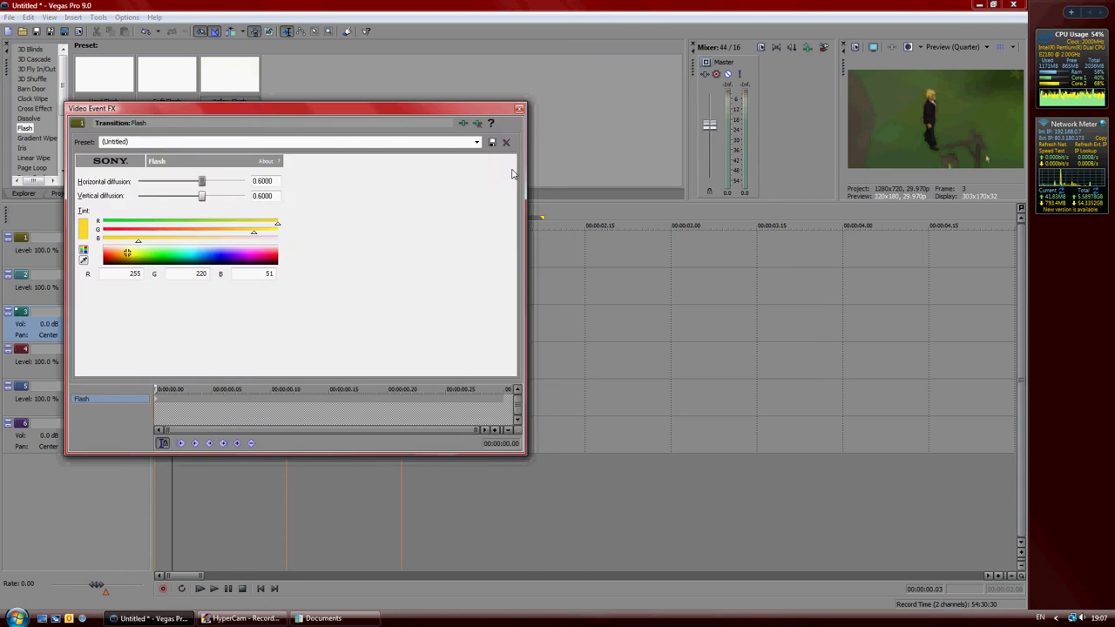
{"action": "left_click", "coordinate": [518, 109]}
{"action": "left_click", "coordinate": [198, 589]}
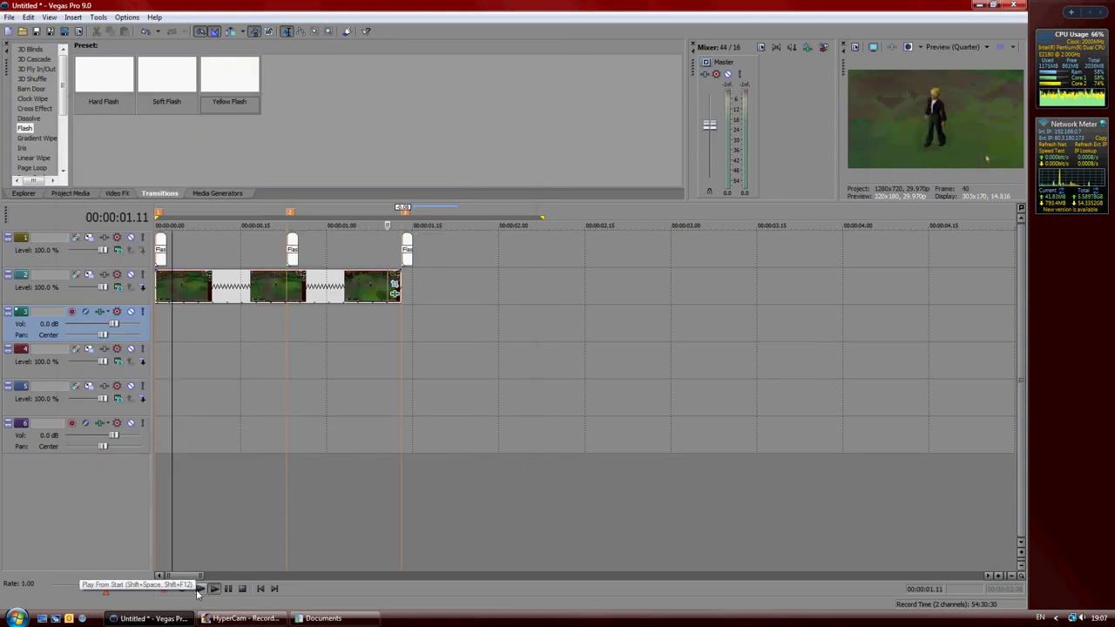
{"action": "left_click", "coordinate": [243, 589]}
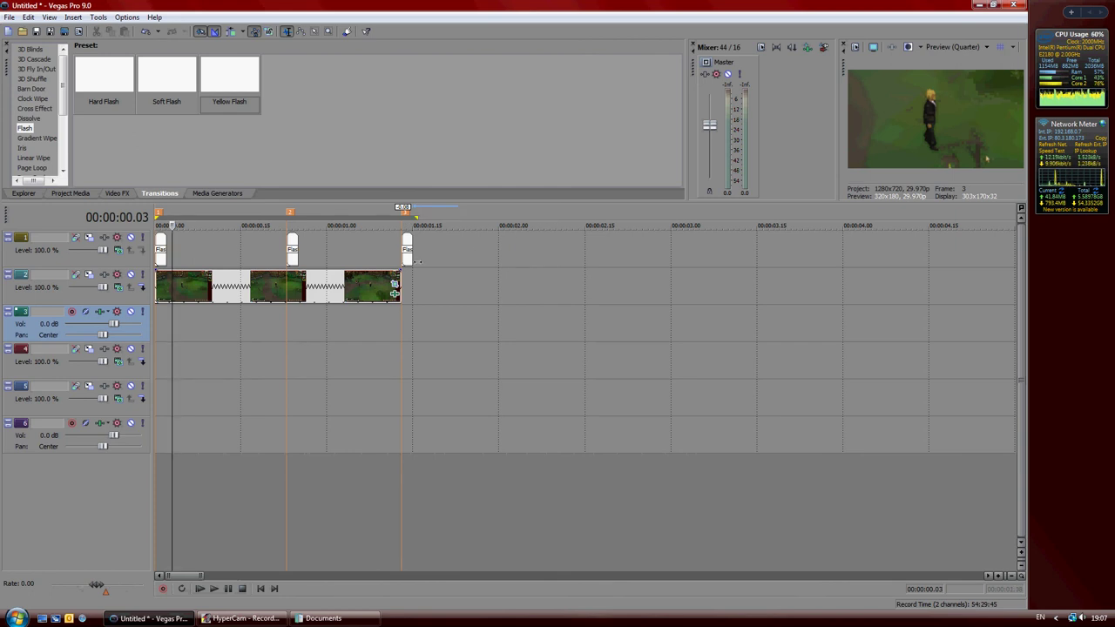
Step: Play the timeline, turn on loop playback and play the looped region to check the three flashes
{"action": "left_click", "coordinate": [214, 589]}
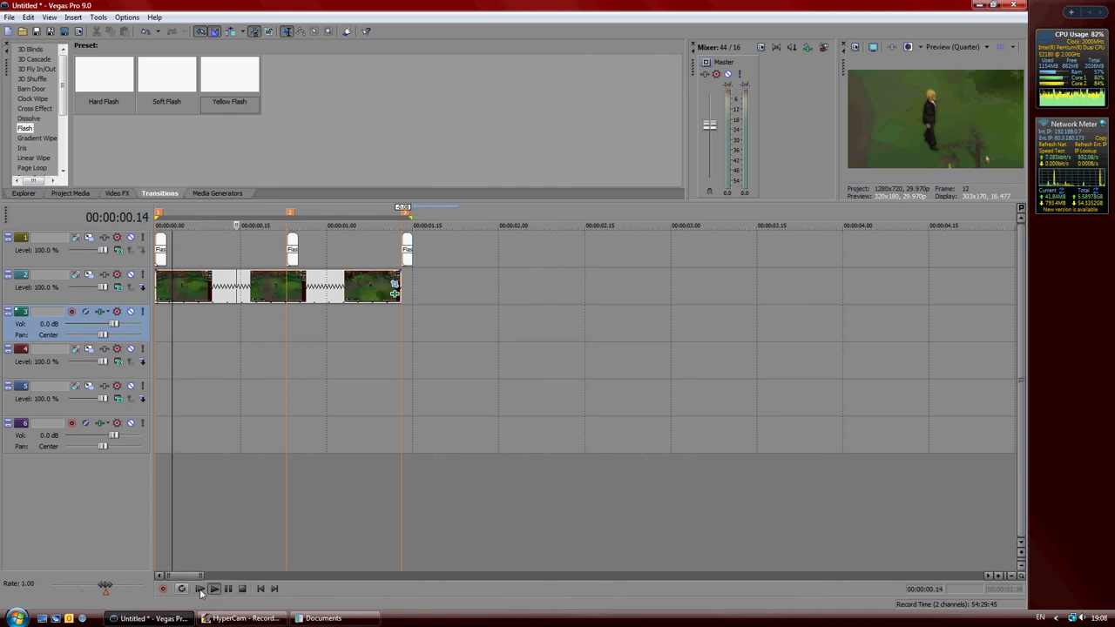
{"action": "left_click", "coordinate": [181, 590]}
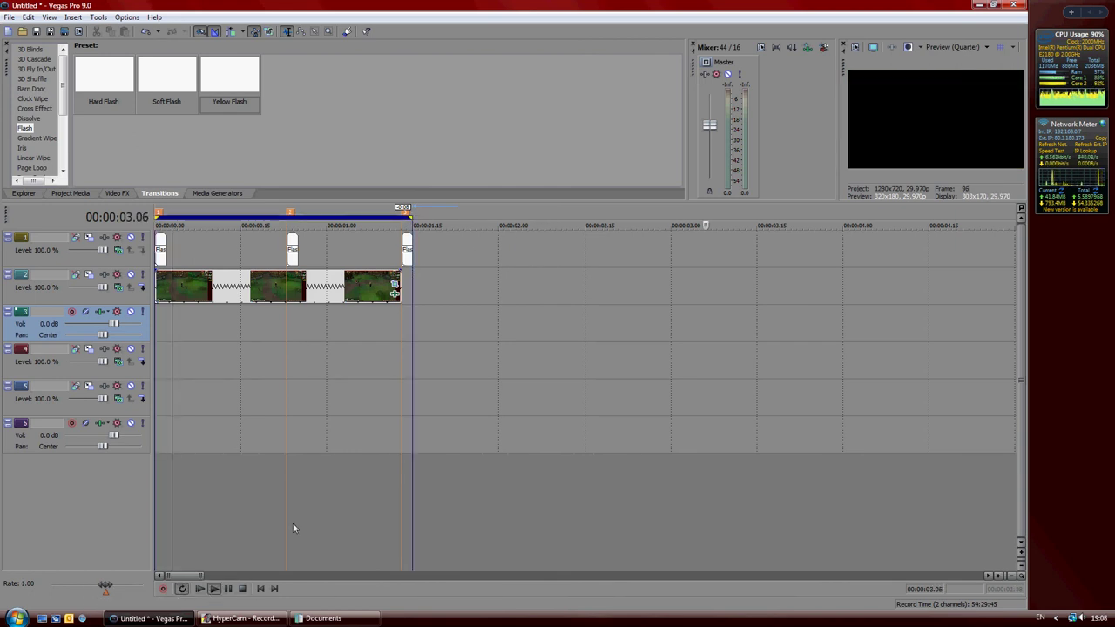
{"action": "left_click", "coordinate": [214, 590]}
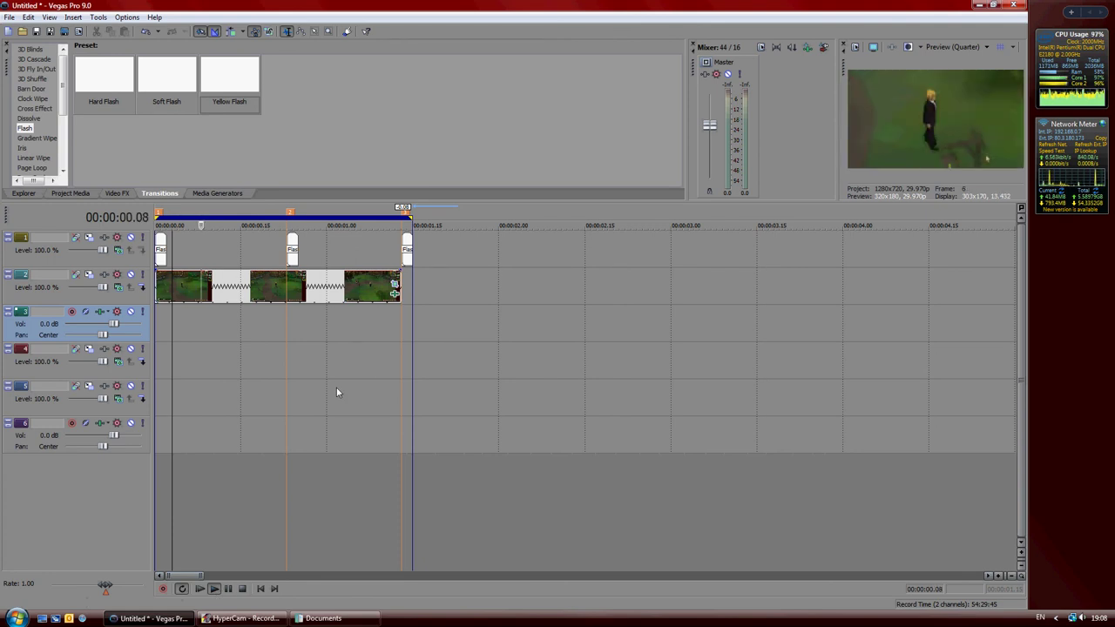
{"action": "left_click", "coordinate": [242, 589]}
Step: Move the second white event back to about 00:00:00.20 and the third to about 00:00:01.01
{"action": "left_click_drag", "start_coordinate": [175, 354], "coordinate": [268, 362]}
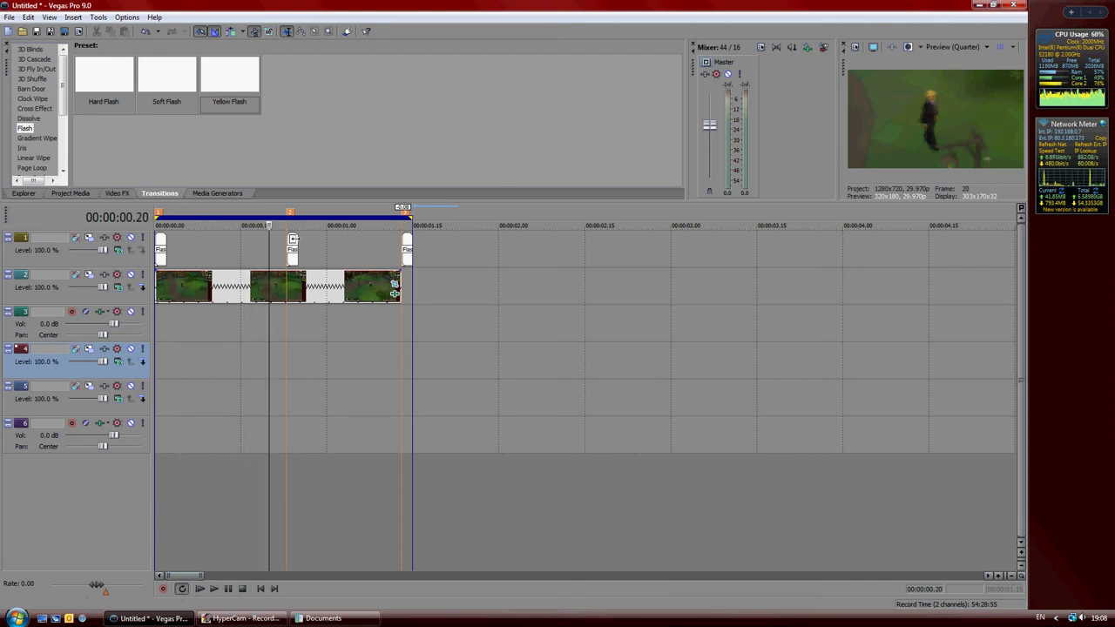
{"action": "left_click_drag", "start_coordinate": [293, 238], "coordinate": [275, 238]}
{"action": "left_click", "coordinate": [356, 338]}
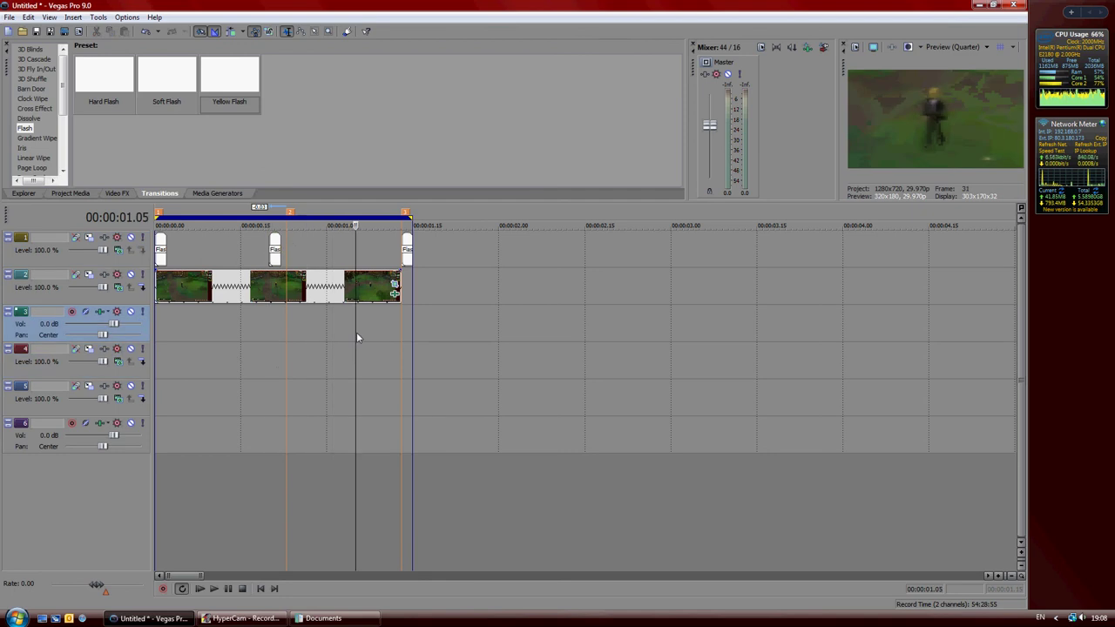
{"action": "left_click_drag", "start_coordinate": [356, 337], "coordinate": [332, 338]}
{"action": "left_click_drag", "start_coordinate": [409, 251], "coordinate": [338, 258]}
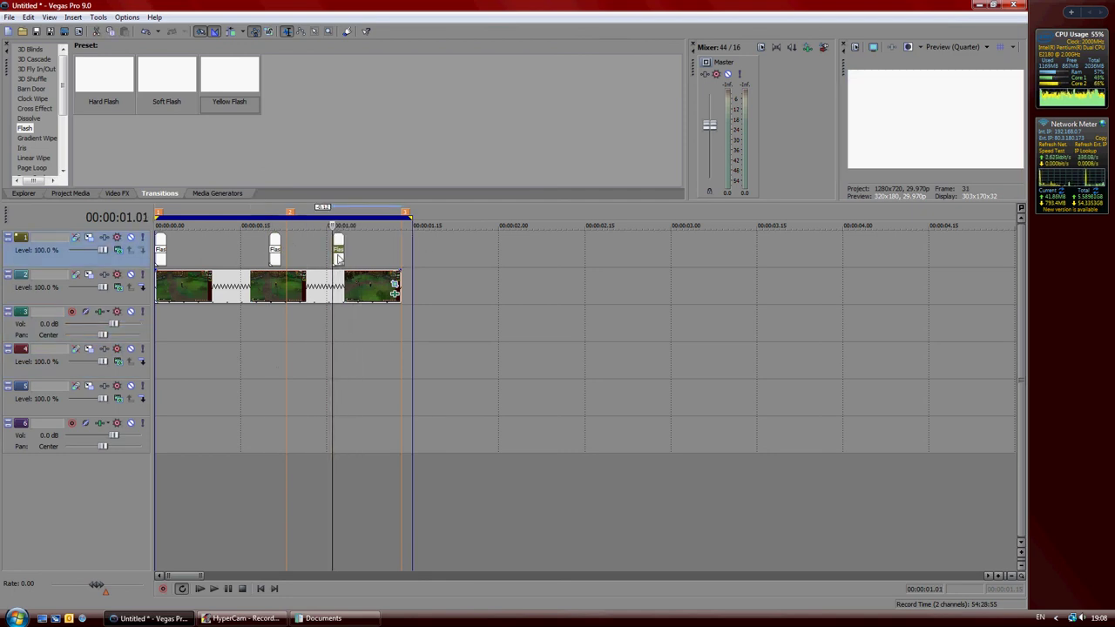
Step: Delete the first white event at the start of the timeline and play the result
{"action": "left_click_drag", "start_coordinate": [161, 245], "coordinate": [161, 242]}
{"action": "left_click", "coordinate": [161, 242]}
{"action": "key", "text": "Delete"}
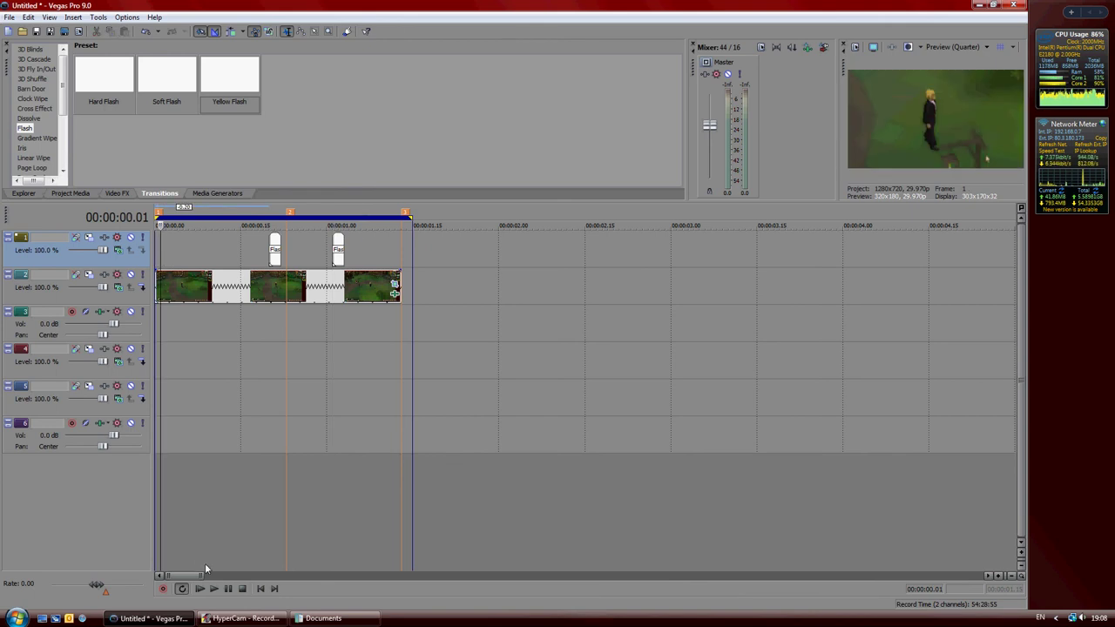
{"action": "left_click", "coordinate": [215, 589]}
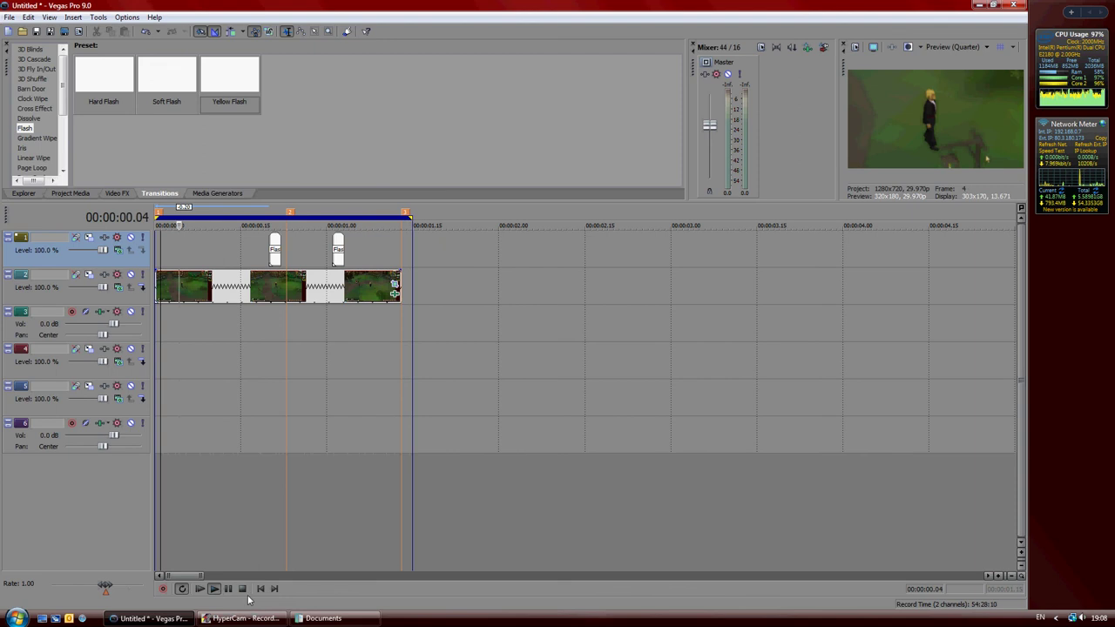
{"action": "left_click", "coordinate": [242, 589]}
Step: Extend the end of clip0002 to about 00:00:02.17
{"action": "left_click", "coordinate": [275, 254]}
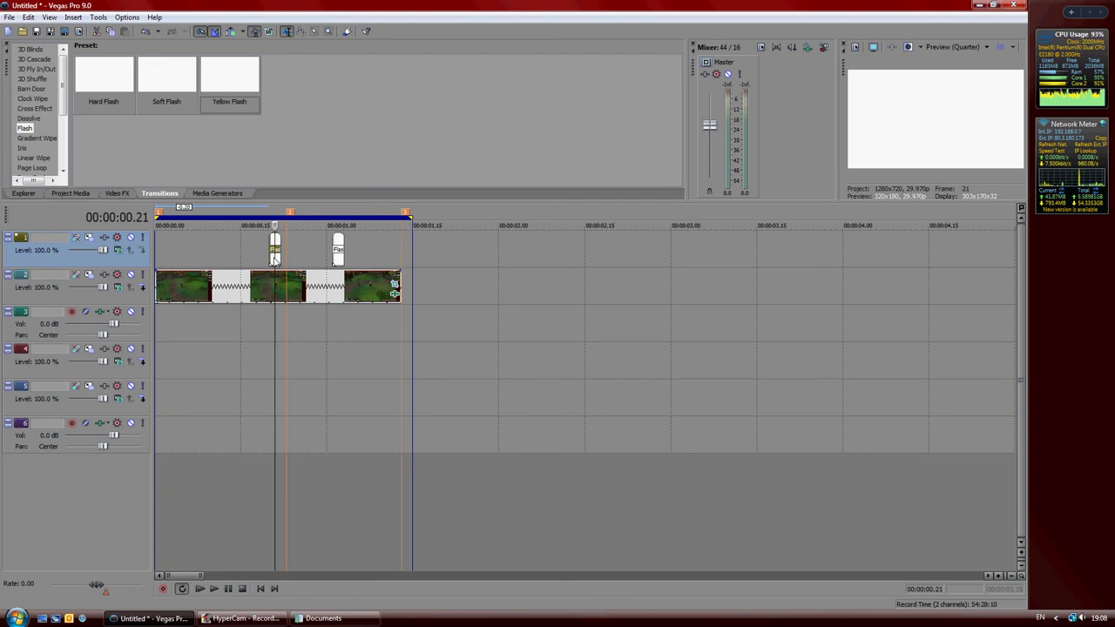
{"action": "left_click", "coordinate": [258, 258]}
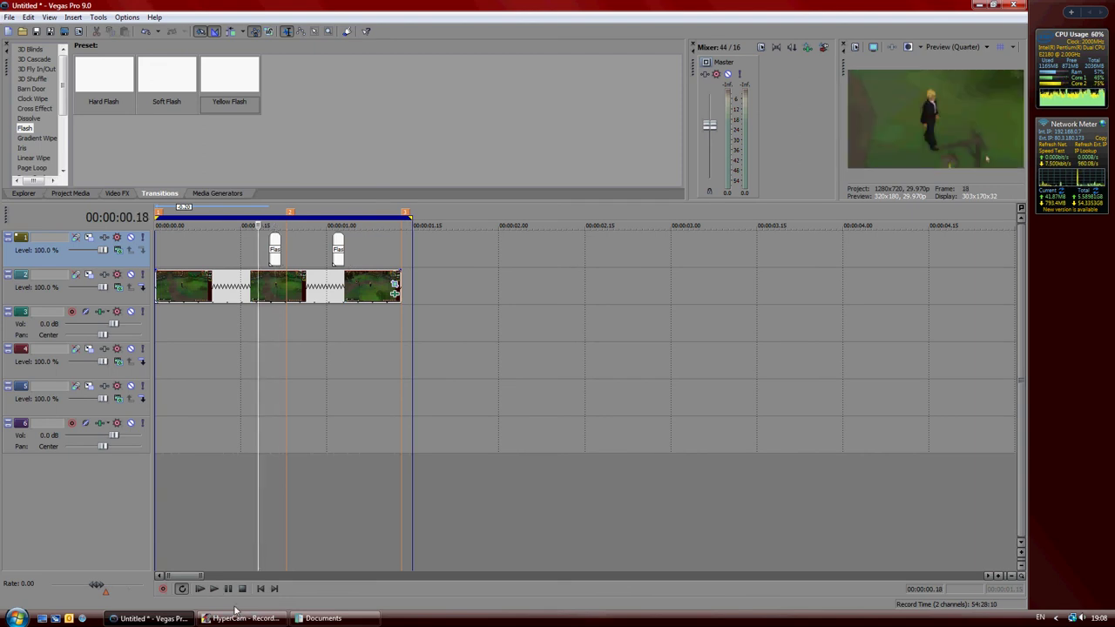
{"action": "left_click_drag", "start_coordinate": [399, 284], "coordinate": [595, 286]}
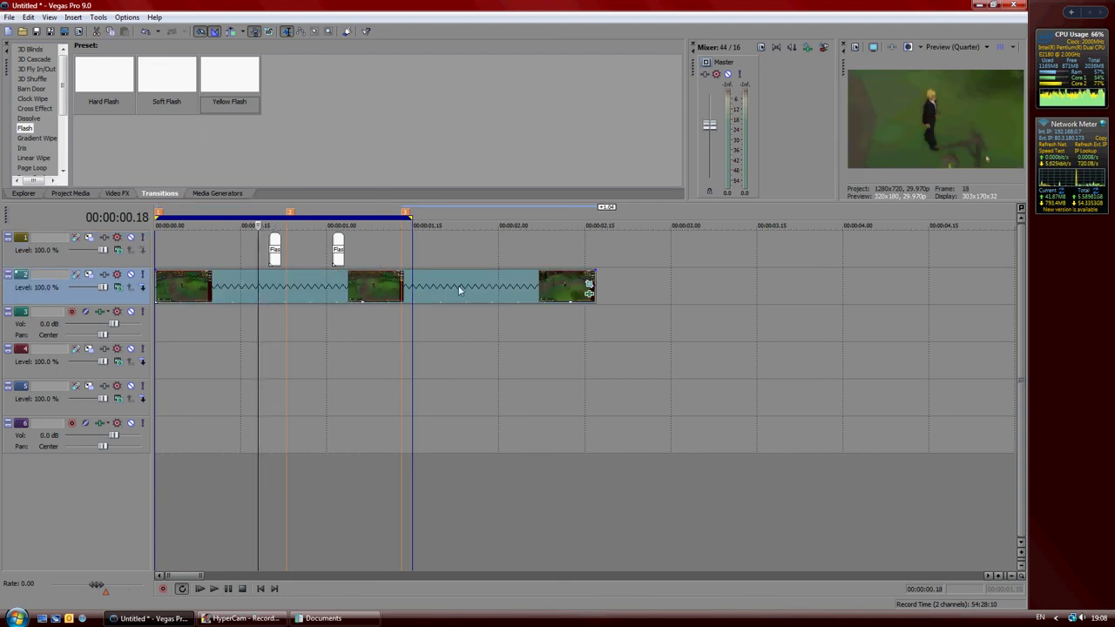
Step: Move the two remaining white events to about 00:00:01.07 and 00:00:01.26
{"action": "left_click_drag", "start_coordinate": [290, 336], "coordinate": [365, 331]}
{"action": "left_click_drag", "start_coordinate": [270, 246], "coordinate": [482, 250]}
{"action": "left_click", "coordinate": [487, 356]}
{"action": "left_click", "coordinate": [297, 352]}
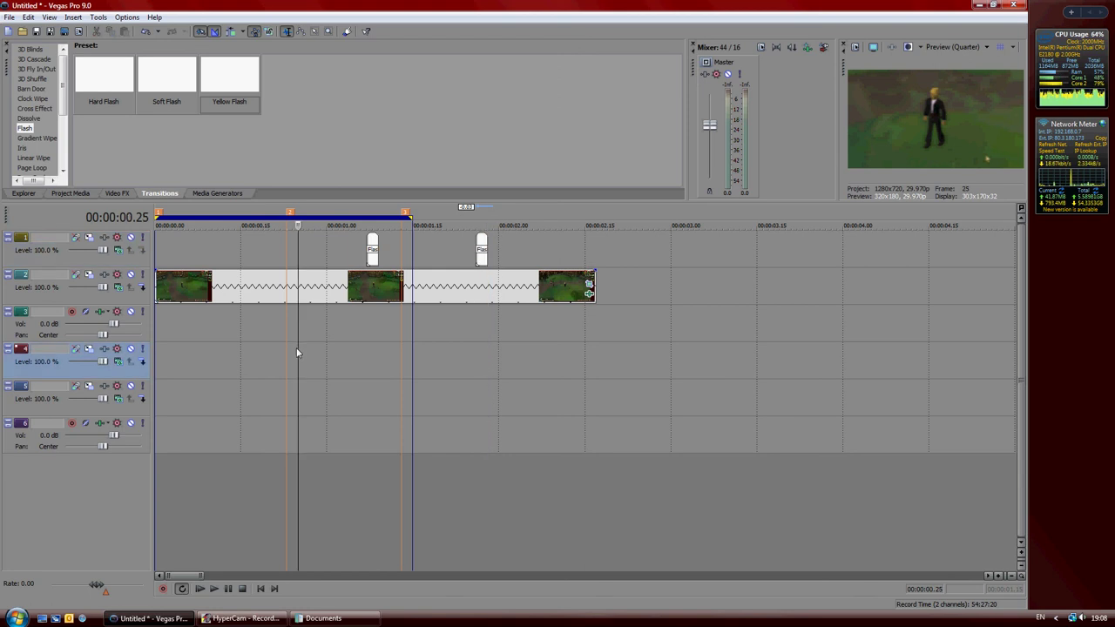
Step: Extend the loop region to the end of clip0002 and play it through to check the flashes
{"action": "left_click", "coordinate": [214, 589]}
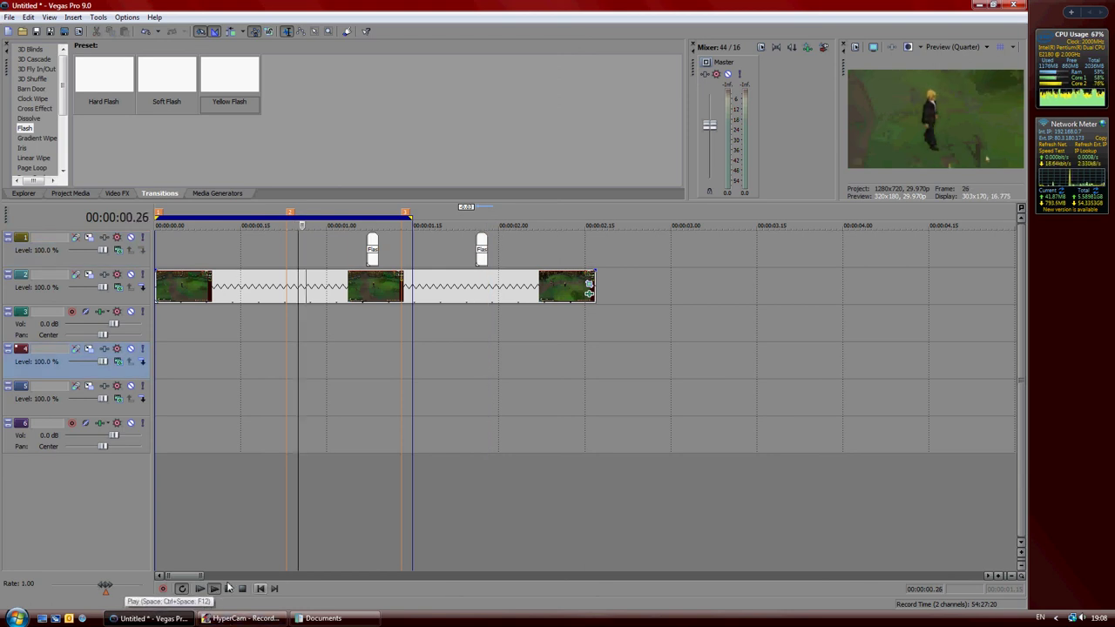
{"action": "left_click", "coordinate": [242, 588]}
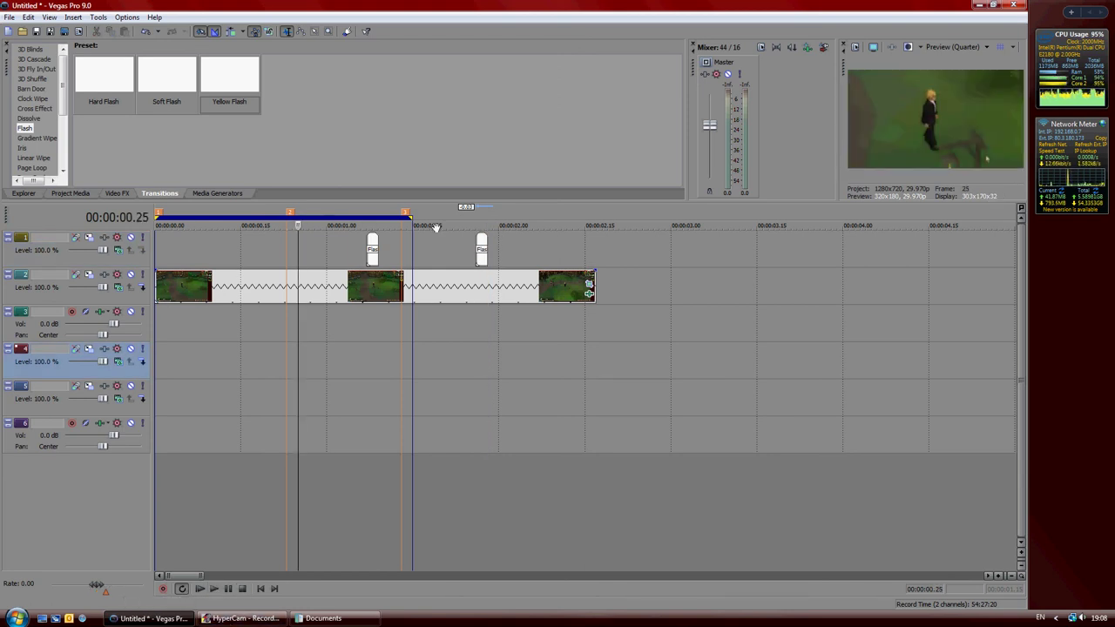
{"action": "left_click_drag", "start_coordinate": [413, 216], "coordinate": [595, 216]}
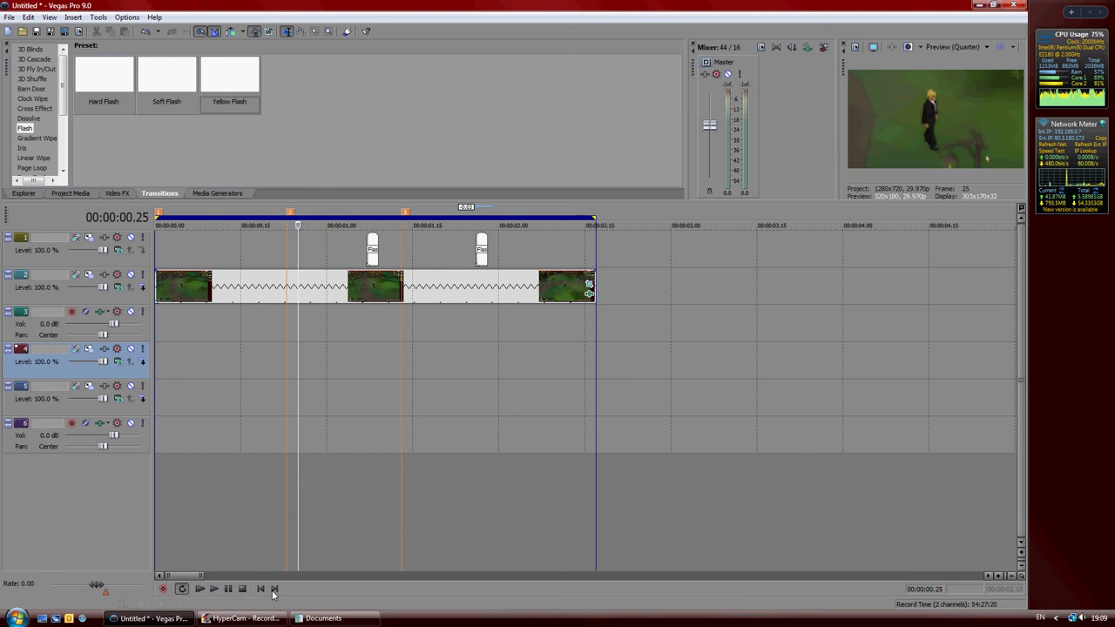
{"action": "left_click", "coordinate": [213, 590]}
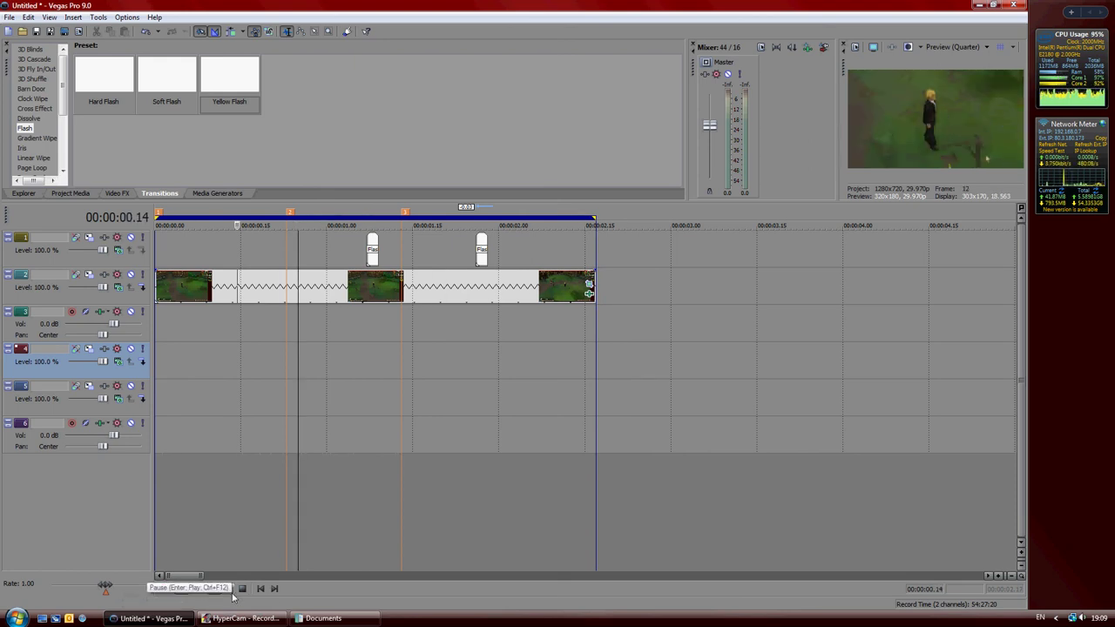
{"action": "left_click", "coordinate": [243, 589]}
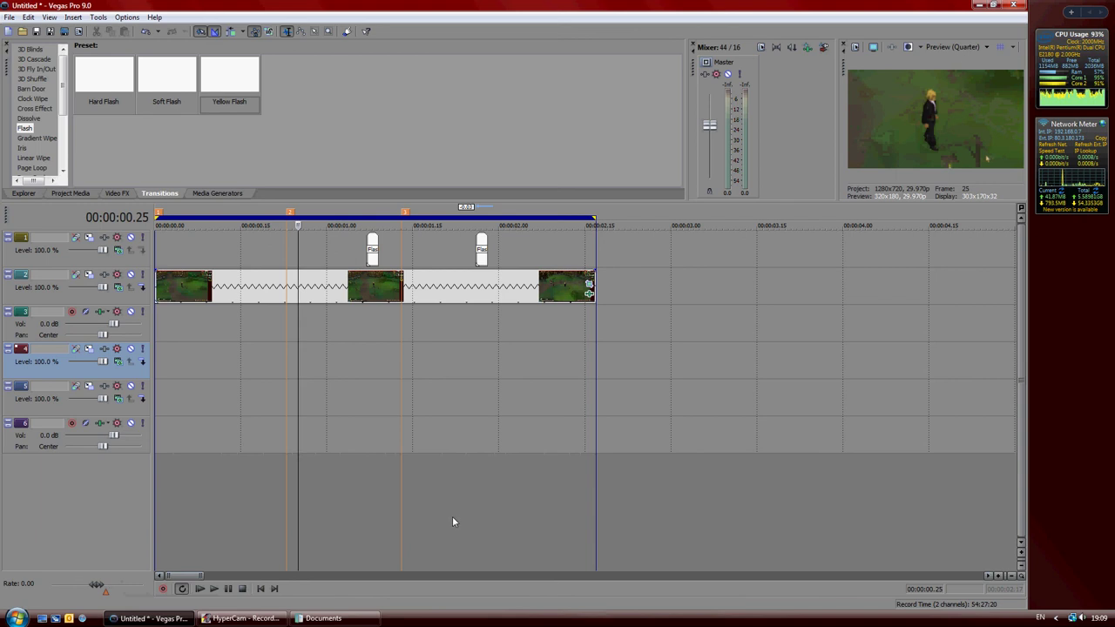
Step: Apply the Light Rays effect with the Intense Light Rays preset to clip0002 and show its settings
{"action": "left_click", "coordinate": [122, 193]}
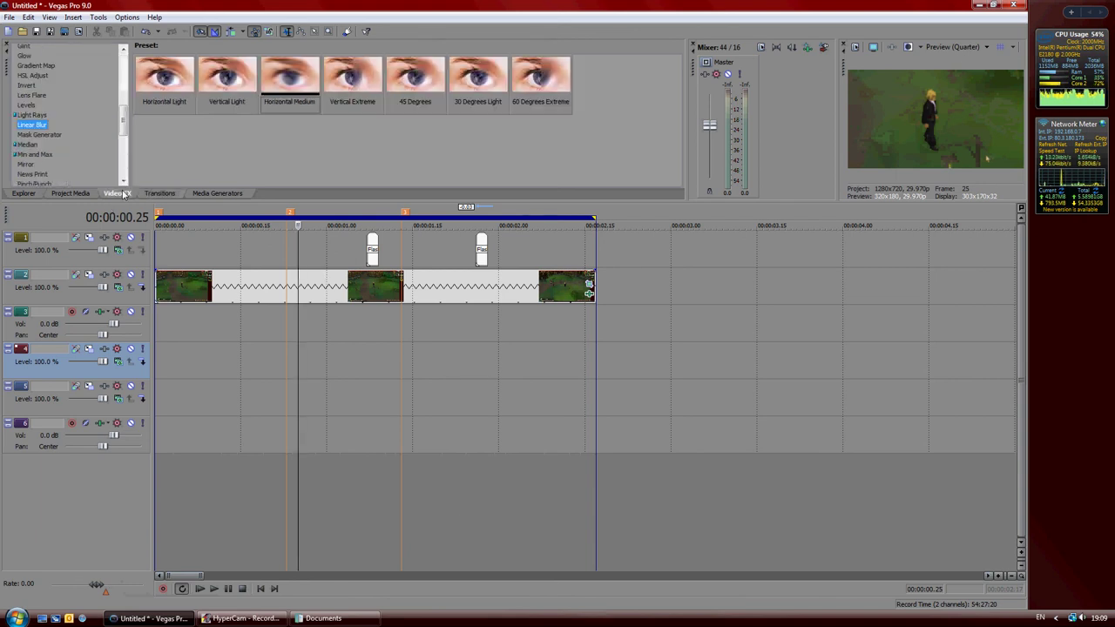
{"action": "left_click", "coordinate": [42, 115]}
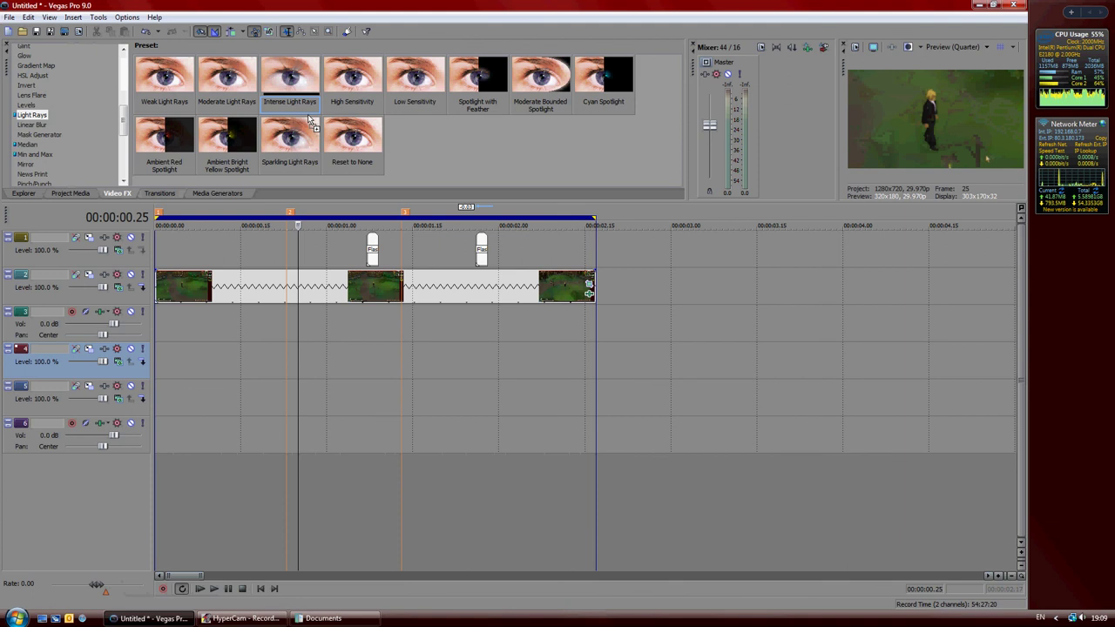
{"action": "left_click_drag", "start_coordinate": [337, 282], "coordinate": [341, 284]}
{"action": "left_click", "coordinate": [332, 399]}
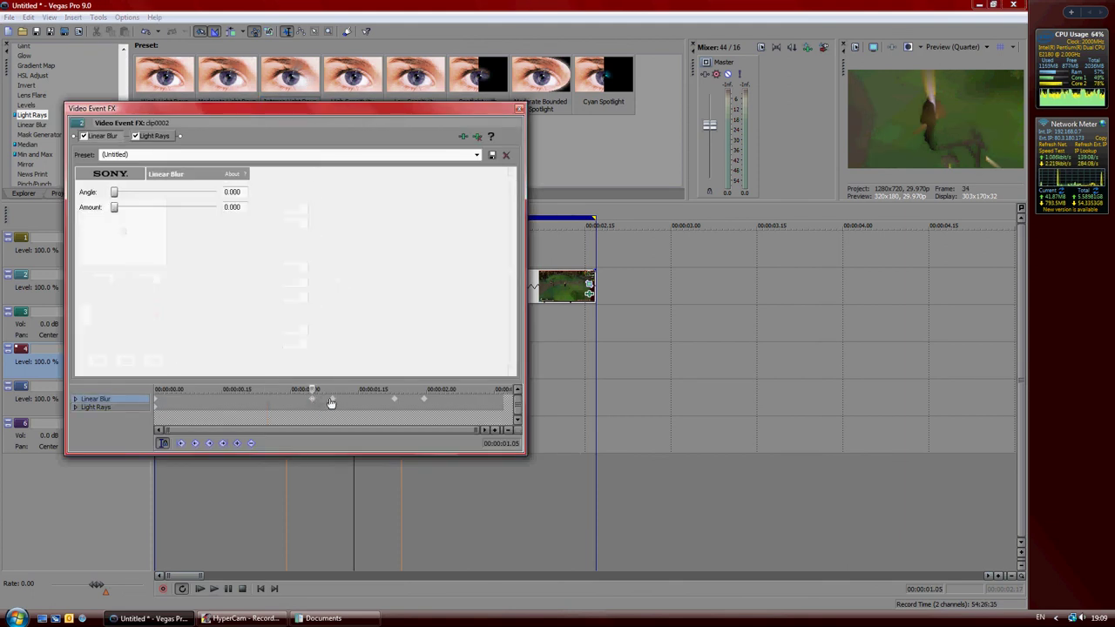
{"action": "left_click", "coordinate": [394, 406]}
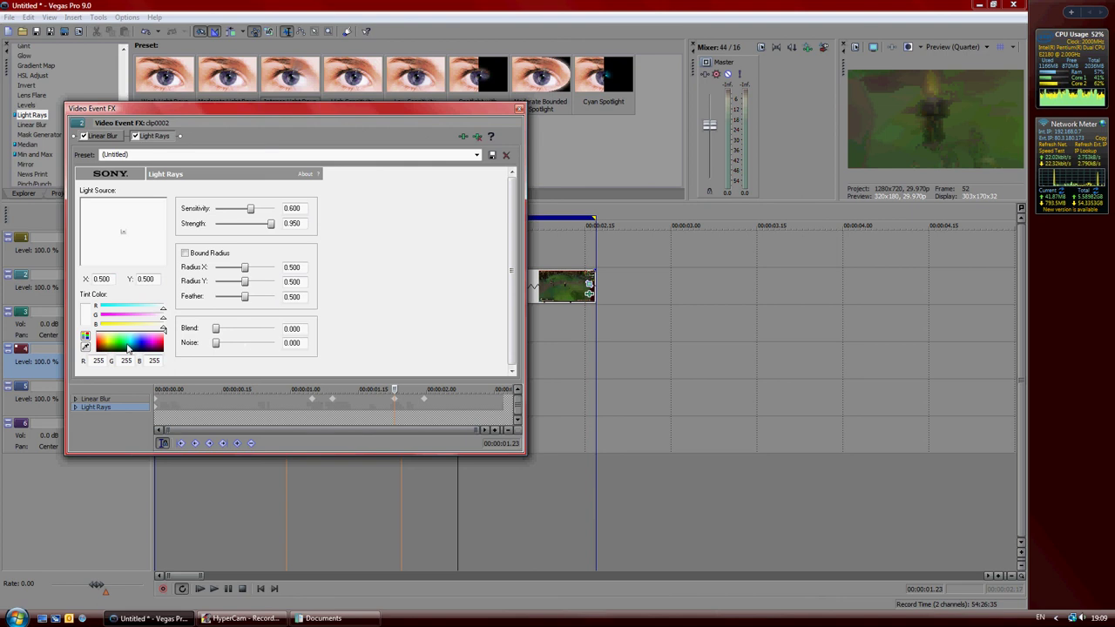
Step: Set Light Rays sensitivity and strength to 0 at the start and add a matching keyframe at 00:00:01.05
{"action": "left_click", "coordinate": [156, 407]}
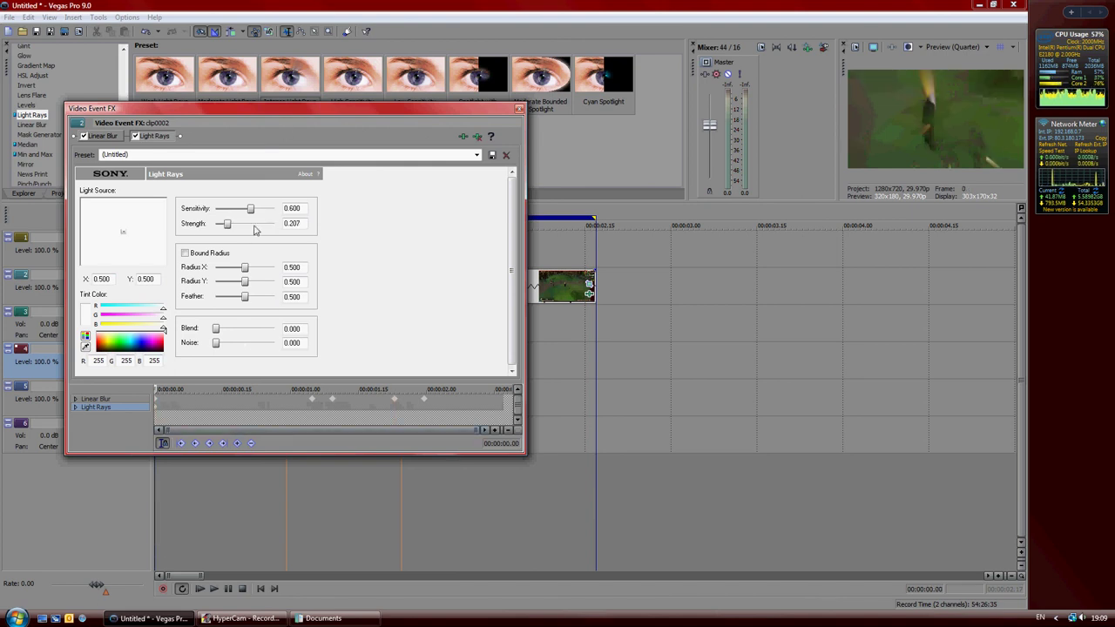
{"action": "left_click_drag", "start_coordinate": [227, 224], "coordinate": [214, 223]}
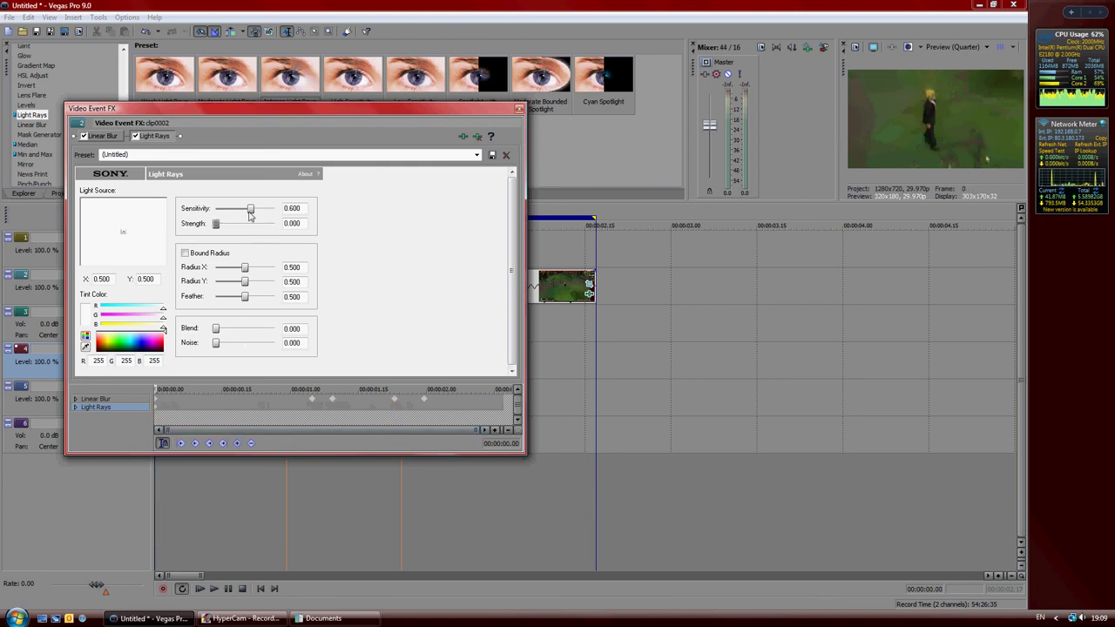
{"action": "left_click", "coordinate": [314, 407]}
{"action": "left_click", "coordinate": [238, 444]}
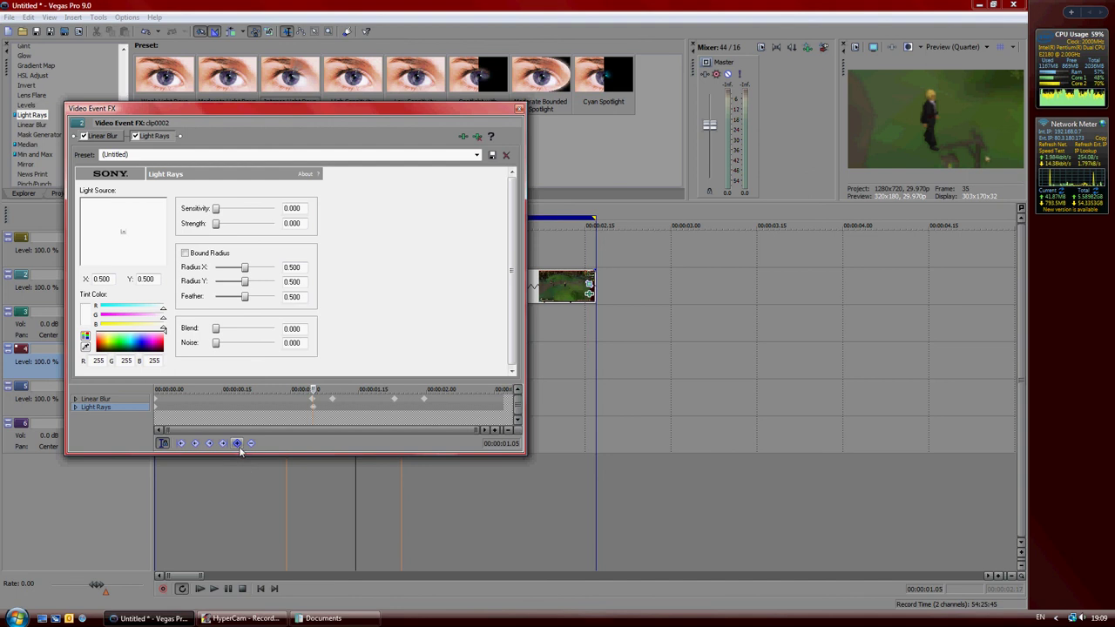
Step: Set Light Rays sensitivity to about 0.415 and strength to about 0.792 at 00:00:01.09, and keyframe the same values at 00:00:01.23
{"action": "left_click", "coordinate": [330, 405]}
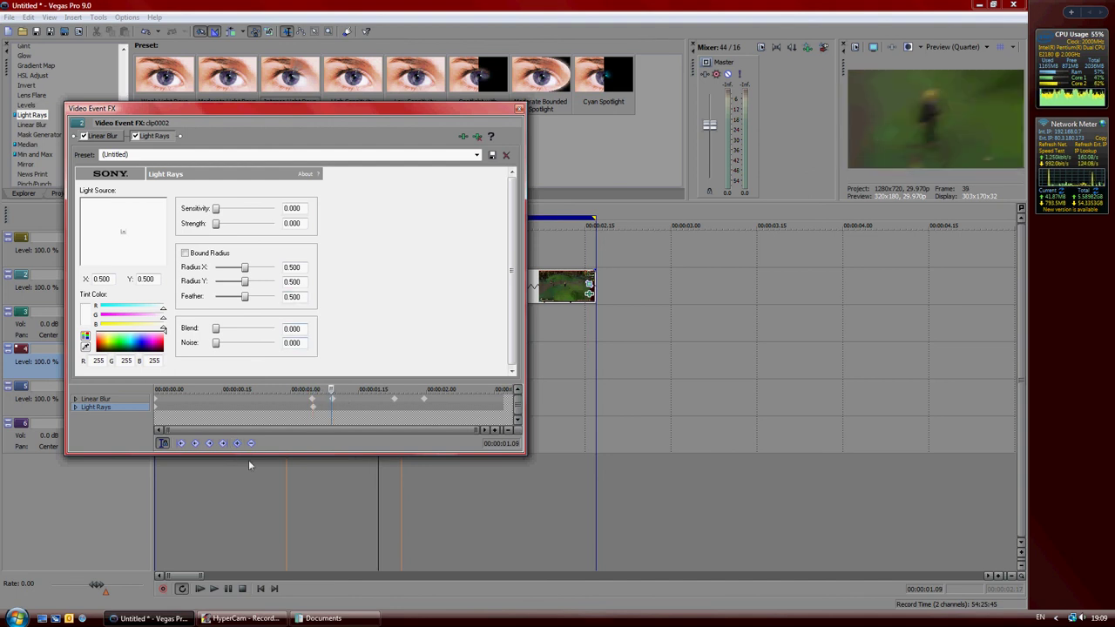
{"action": "left_click_drag", "start_coordinate": [217, 222], "coordinate": [241, 212]}
{"action": "left_click", "coordinate": [395, 405]}
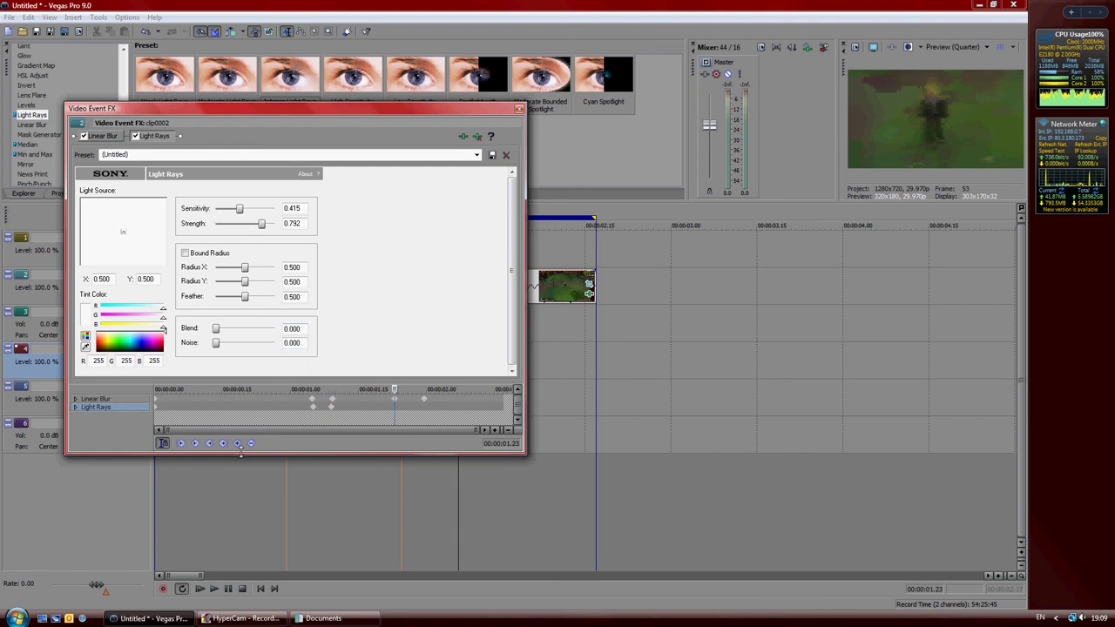
{"action": "left_click", "coordinate": [237, 443]}
Step: Lower Light Rays sensitivity and strength to their minimum at 00:00:01.29 and close the effect settings
{"action": "left_click", "coordinate": [422, 405]}
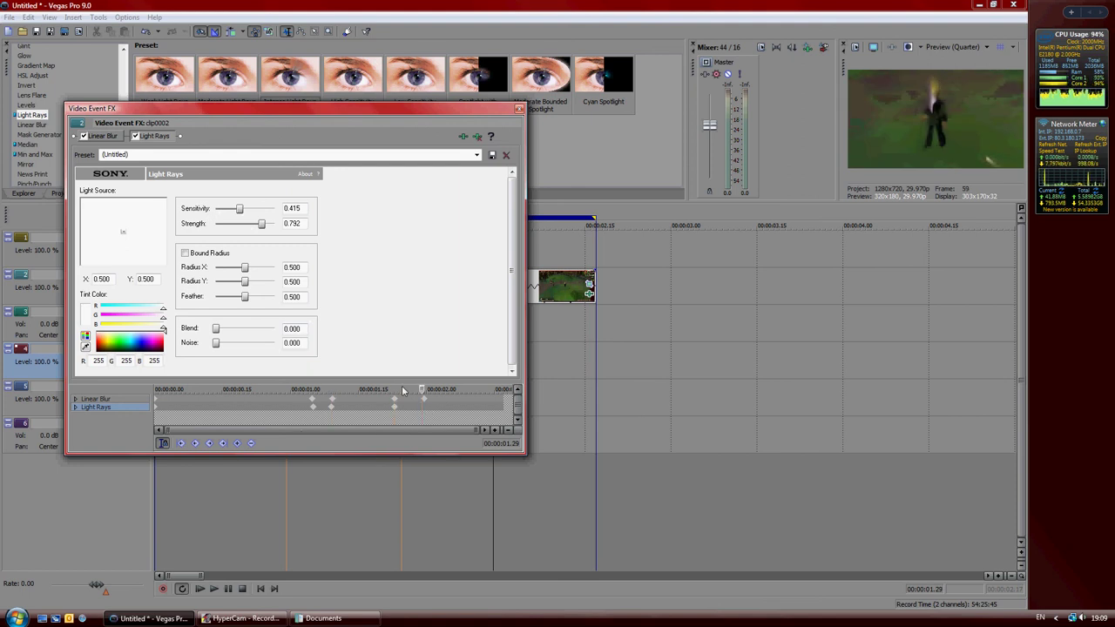
{"action": "left_click_drag", "start_coordinate": [261, 226], "coordinate": [209, 210]}
{"action": "left_click", "coordinate": [519, 108]}
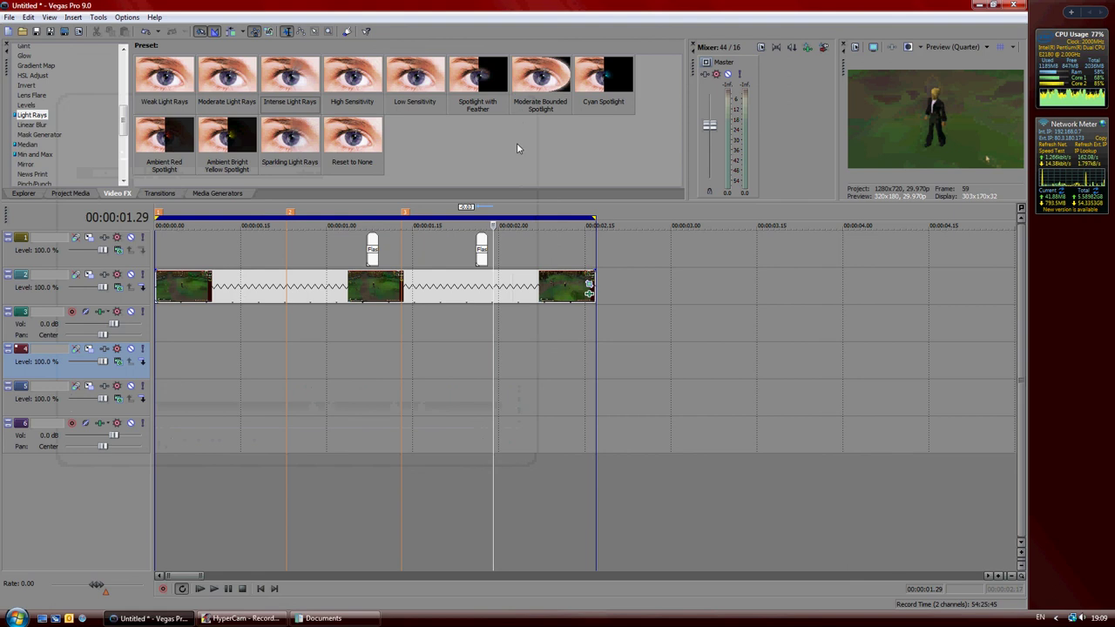
Step: Browse the video effects and apply the Wave effect with the Small preset to clip0002
{"action": "left_click", "coordinate": [37, 161]}
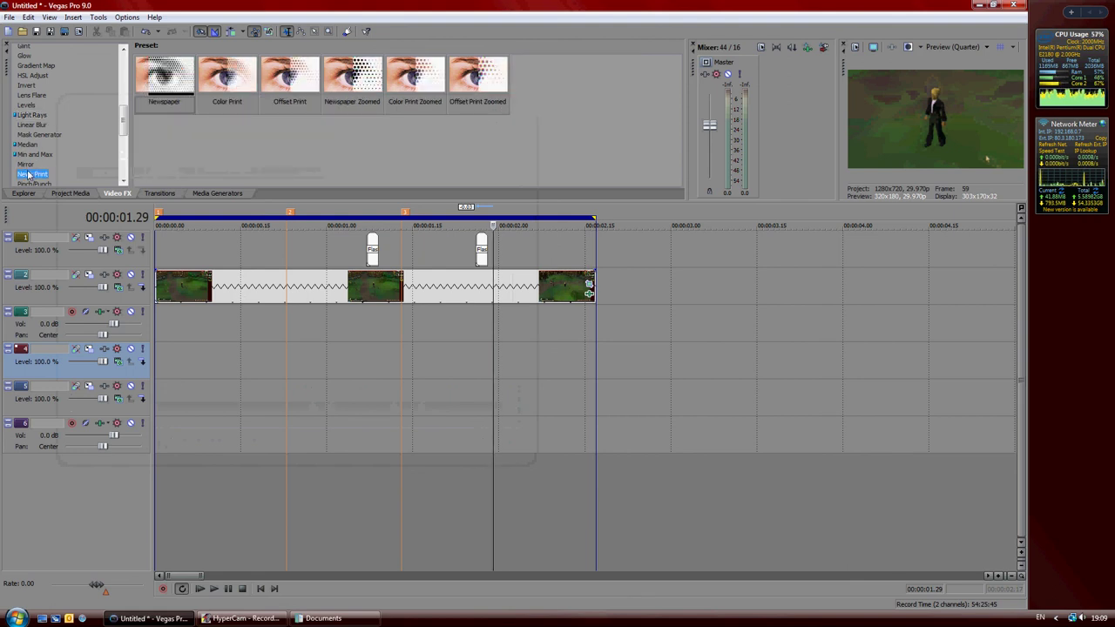
{"action": "scroll", "coordinate": [35, 148], "scroll_direction": "down", "scroll_amount": 4}
{"action": "left_click", "coordinate": [27, 122]}
{"action": "scroll", "coordinate": [30, 131], "scroll_direction": "down", "scroll_amount": 2}
{"action": "left_click", "coordinate": [30, 140]}
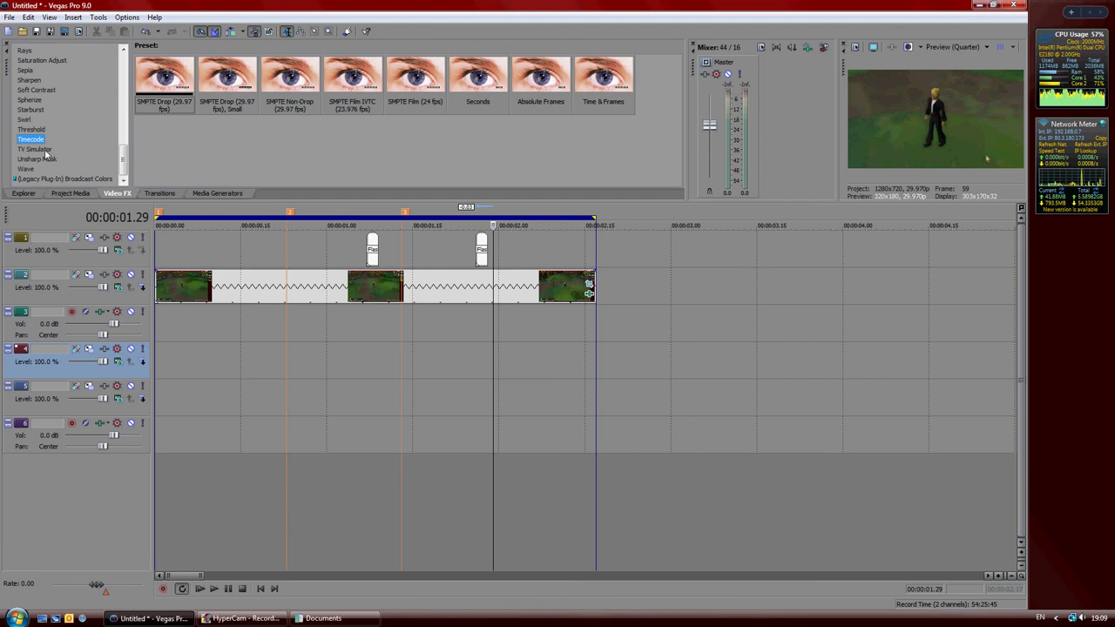
{"action": "left_click", "coordinate": [39, 150]}
{"action": "left_click", "coordinate": [38, 159]}
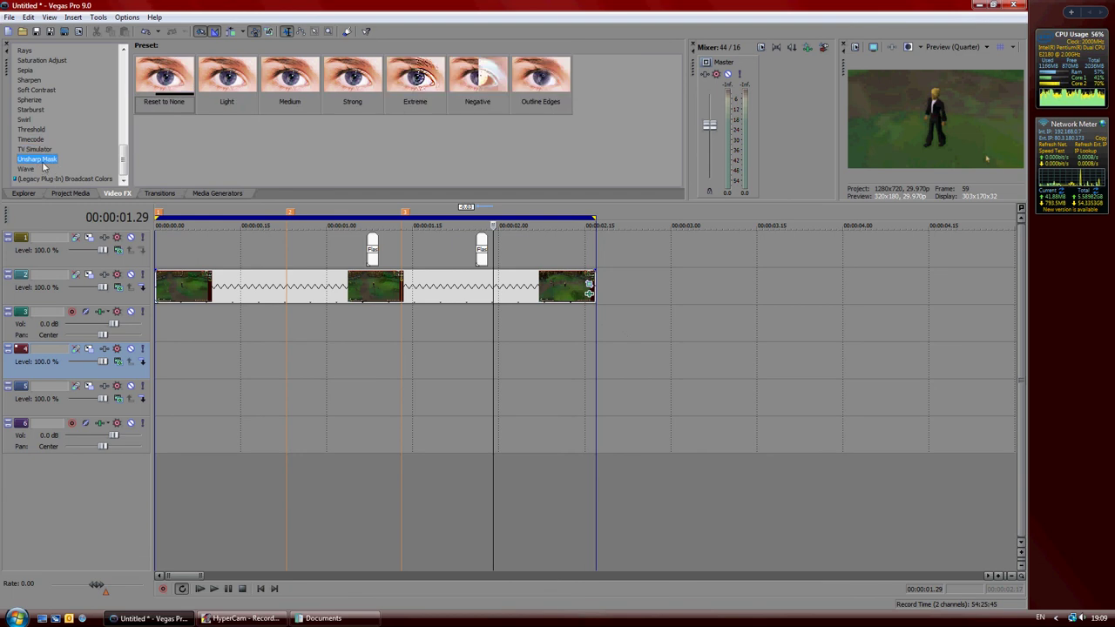
{"action": "left_click", "coordinate": [26, 169]}
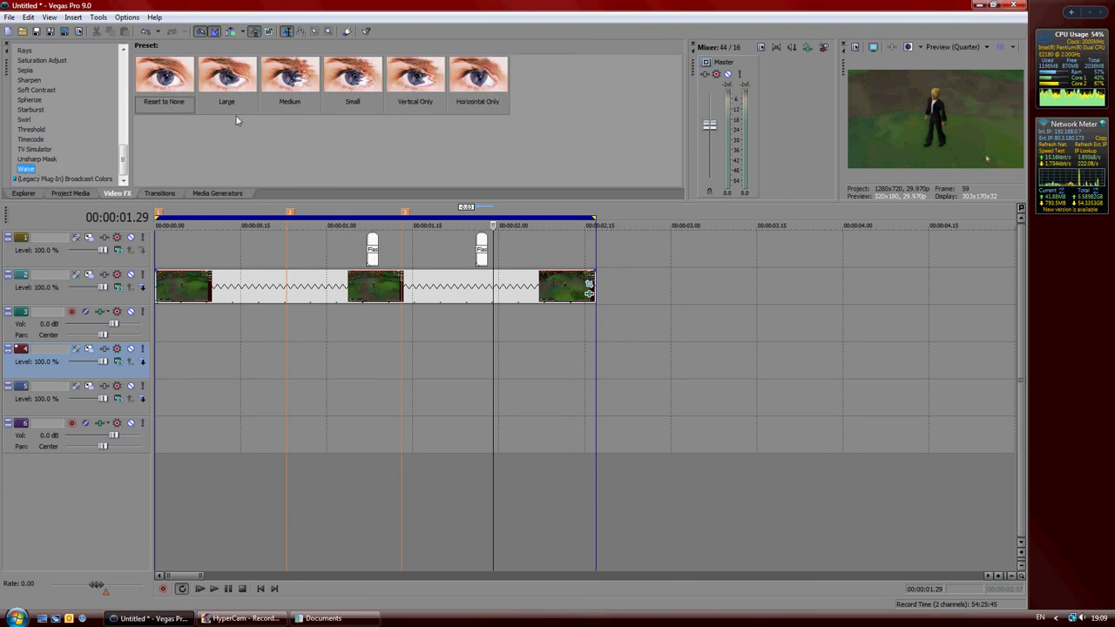
{"action": "left_click", "coordinate": [353, 77]}
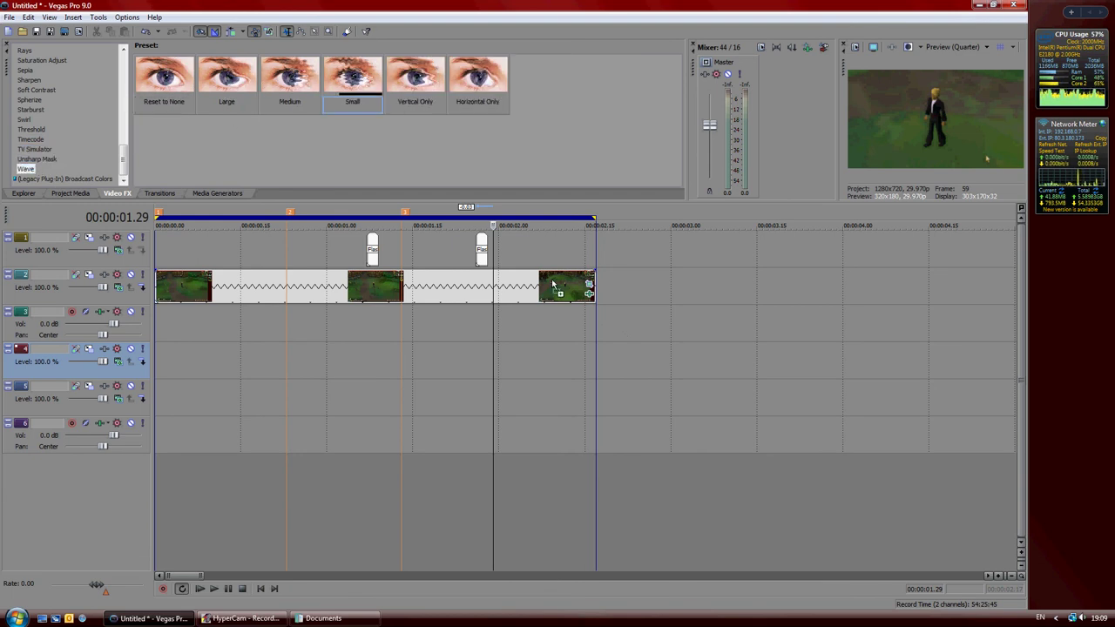
{"action": "left_click_drag", "start_coordinate": [552, 284], "coordinate": [555, 291]}
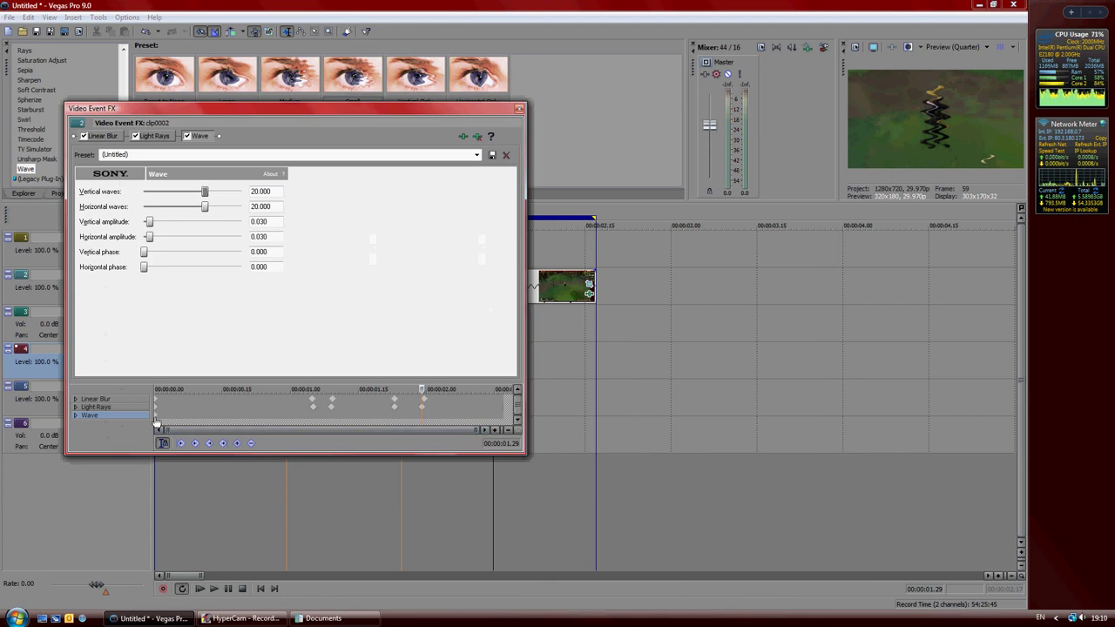
Step: Set the Wave effect's vertical and horizontal waves to 0 at the first keyframe
{"action": "left_click", "coordinate": [156, 423]}
{"action": "left_click_drag", "start_coordinate": [204, 192], "coordinate": [142, 208]}
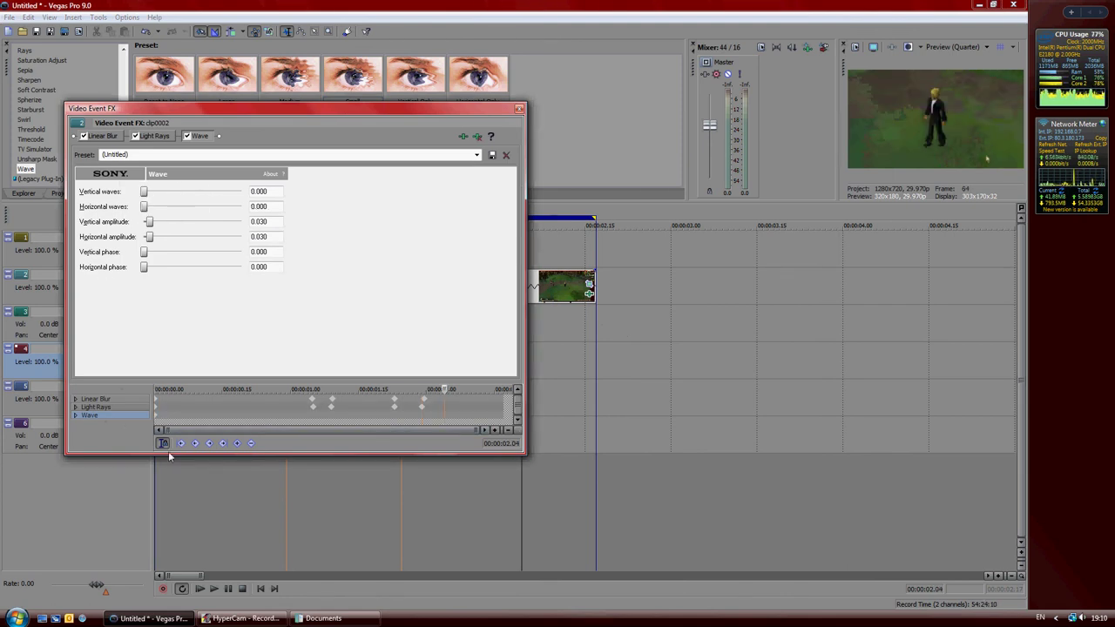
Step: Keyframe the Wave effect with its waves still at 0 at 00:00:02.04, and add another keyframe at 00:00:02.06
{"action": "left_click", "coordinate": [425, 418]}
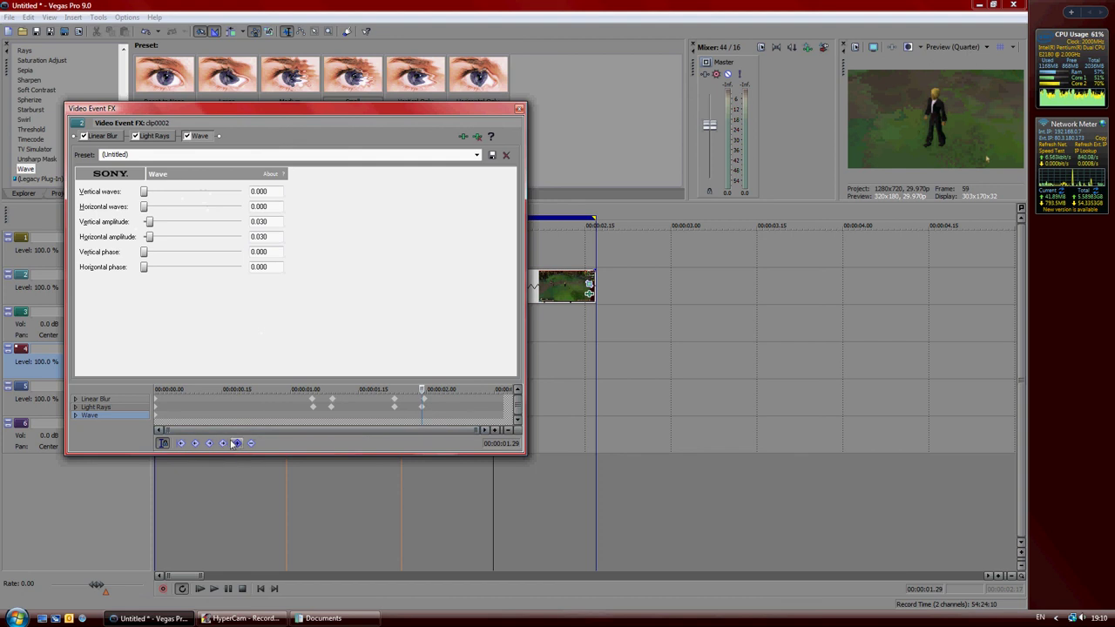
{"action": "left_click", "coordinate": [446, 418]}
{"action": "left_click", "coordinate": [453, 418]}
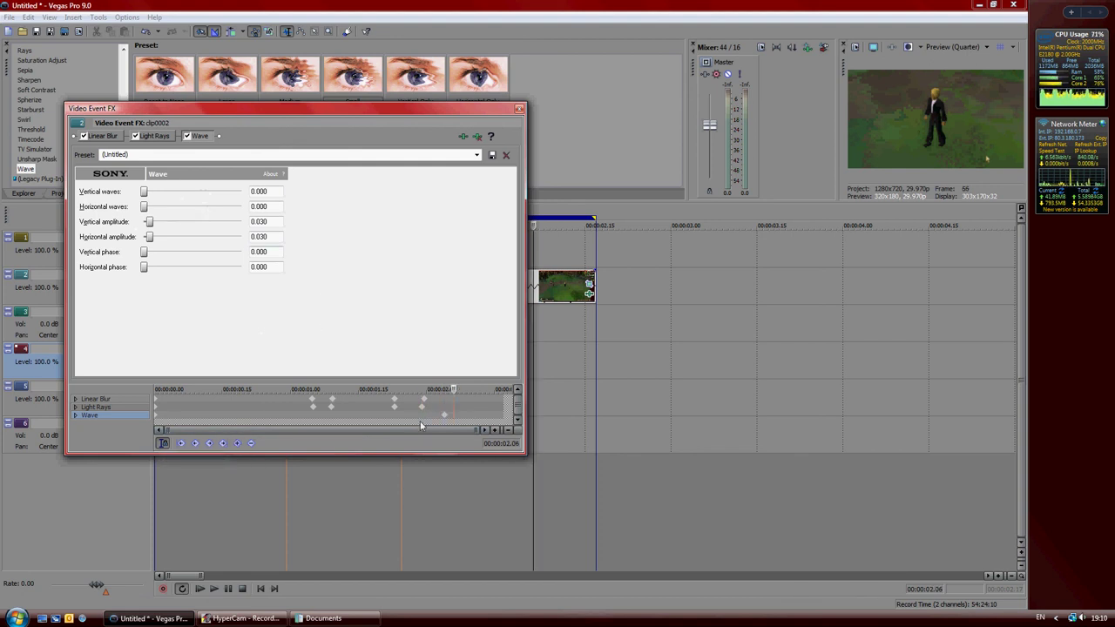
{"action": "left_click", "coordinate": [237, 443]}
Step: At 00:00:02.06, set vertical waves to 18.850, horizontal waves to 19.040, vertical amplitude to 0.018 and horizontal amplitude to 0, then close the effect settings
{"action": "mouse_move", "coordinate": [144, 193]}
{"action": "left_mouse_down"}
{"action": "mouse_move", "coordinate": [200, 193]}
{"action": "mouse_move", "coordinate": [166, 211]}
{"action": "mouse_move", "coordinate": [200, 217]}
{"action": "mouse_move", "coordinate": [153, 235]}
{"action": "mouse_move", "coordinate": [184, 238]}
{"action": "left_mouse_up"}
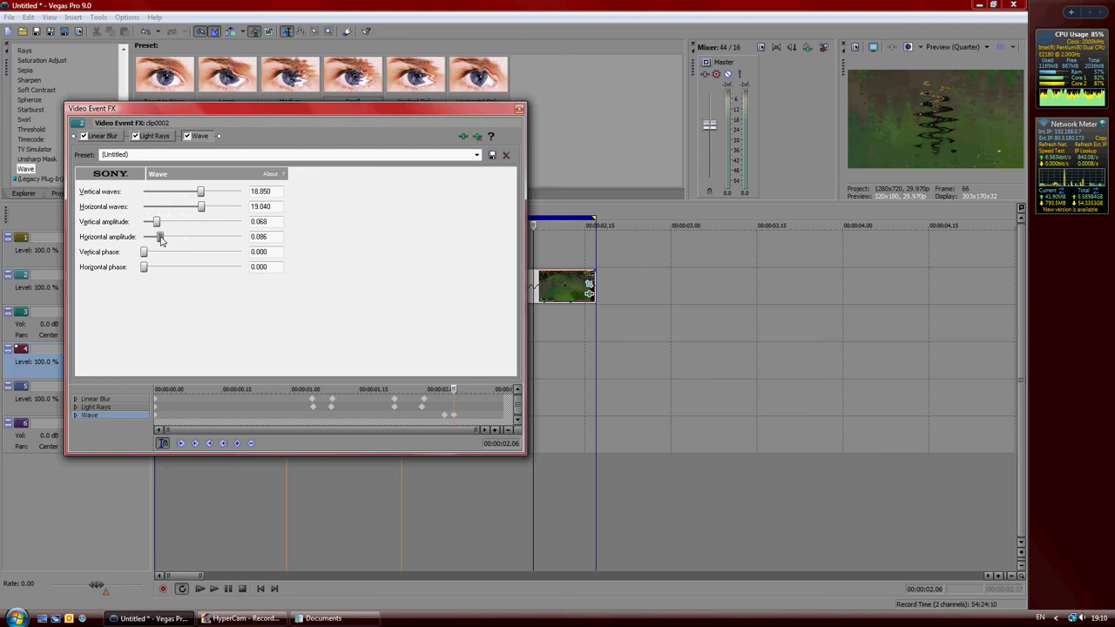
{"action": "mouse_move", "coordinate": [153, 223]}
{"action": "left_mouse_down"}
{"action": "mouse_move", "coordinate": [141, 224]}
{"action": "mouse_move", "coordinate": [142, 239]}
{"action": "left_mouse_up"}
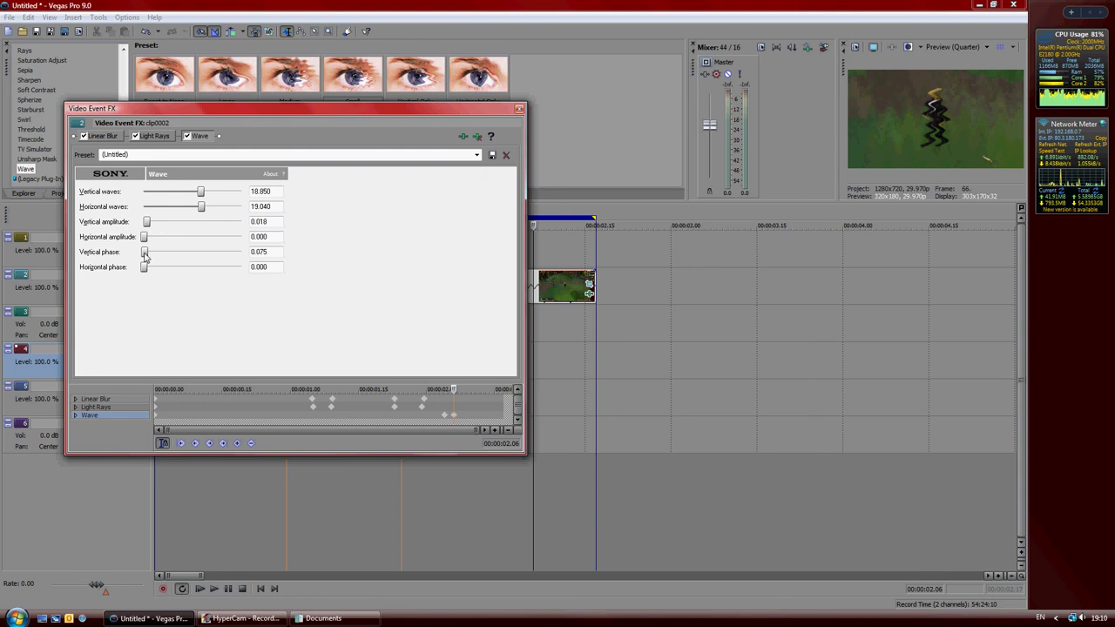
{"action": "left_click_drag", "start_coordinate": [149, 254], "coordinate": [218, 259]}
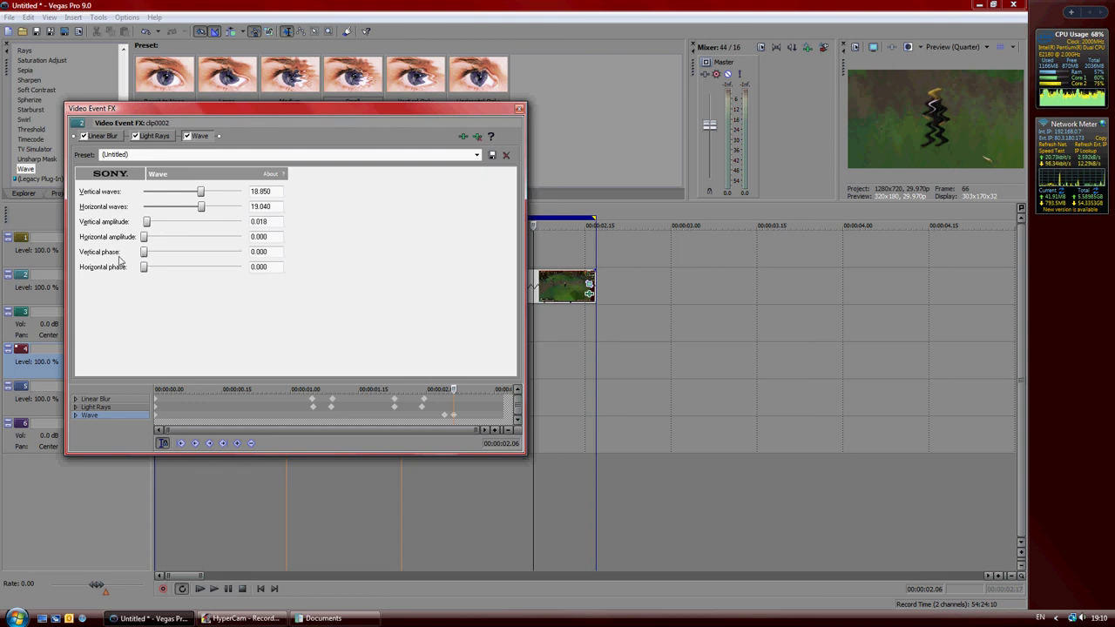
{"action": "left_click_drag", "start_coordinate": [146, 272], "coordinate": [159, 258]}
{"action": "left_click", "coordinate": [518, 110]}
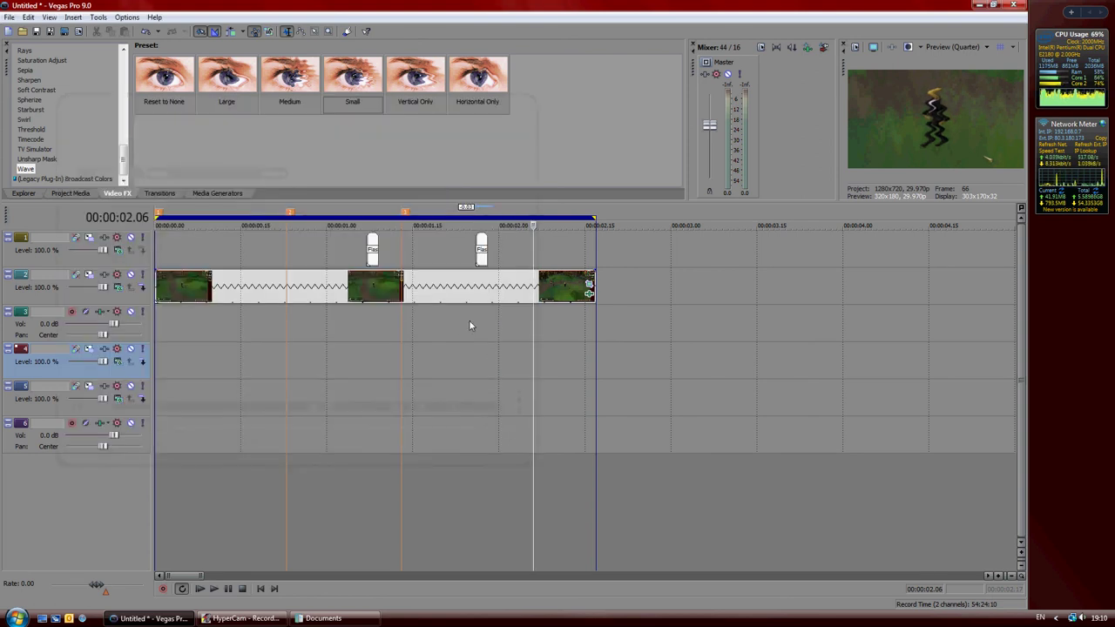
Step: Apply the Unsharp Mask effect with the Medium preset to clip0002 and close its settings
{"action": "left_click_drag", "start_coordinate": [269, 218], "coordinate": [259, 218]}
{"action": "left_click", "coordinate": [205, 354]}
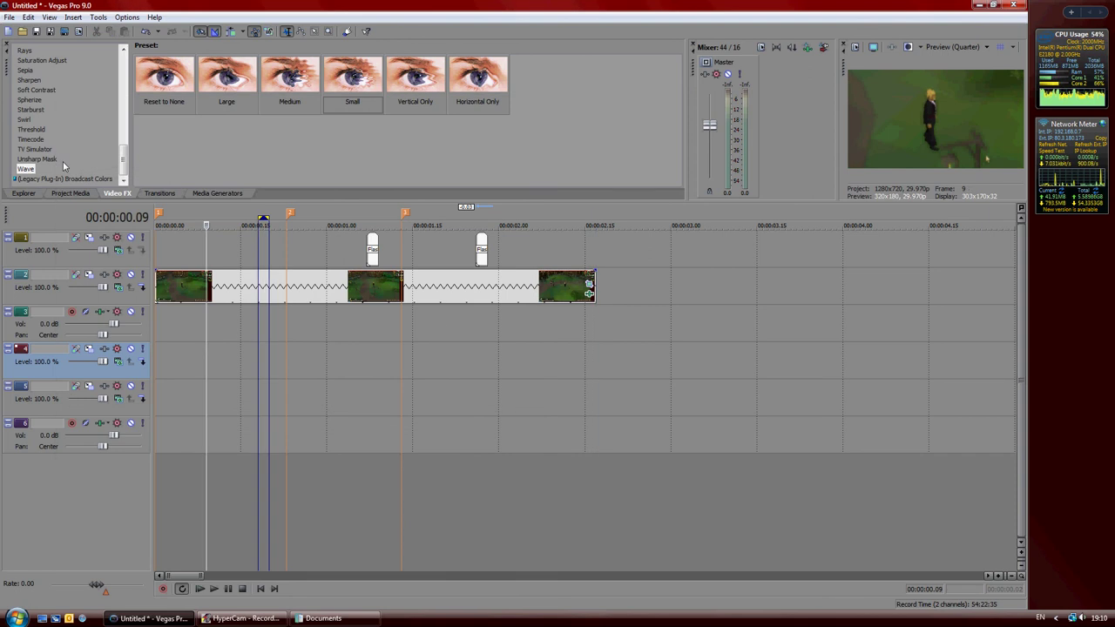
{"action": "left_click", "coordinate": [44, 159]}
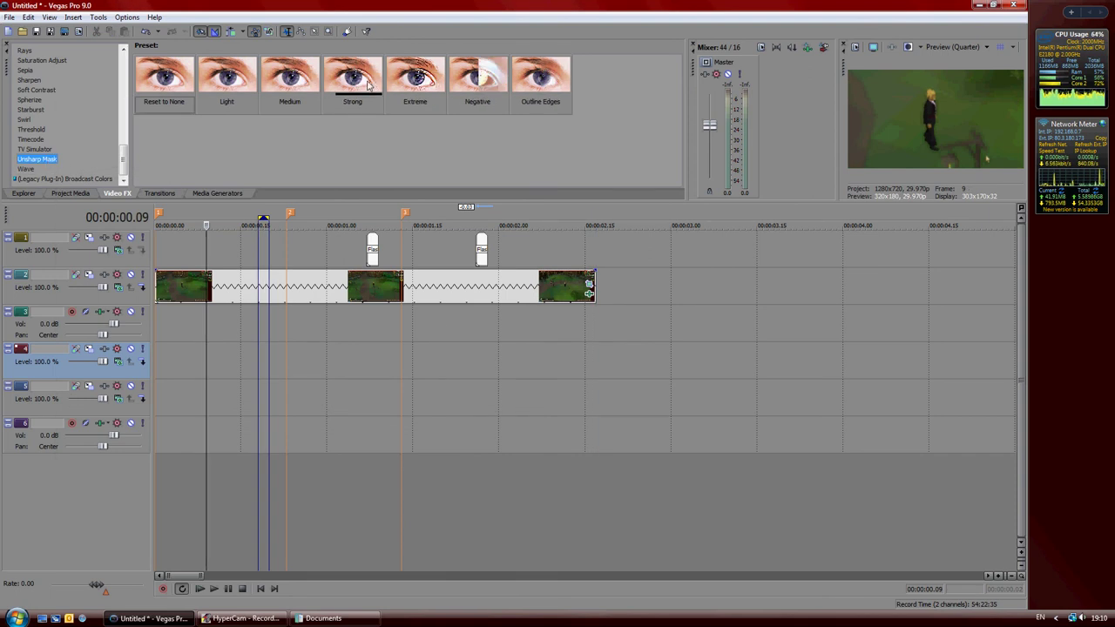
{"action": "left_click_drag", "start_coordinate": [289, 78], "coordinate": [309, 281]}
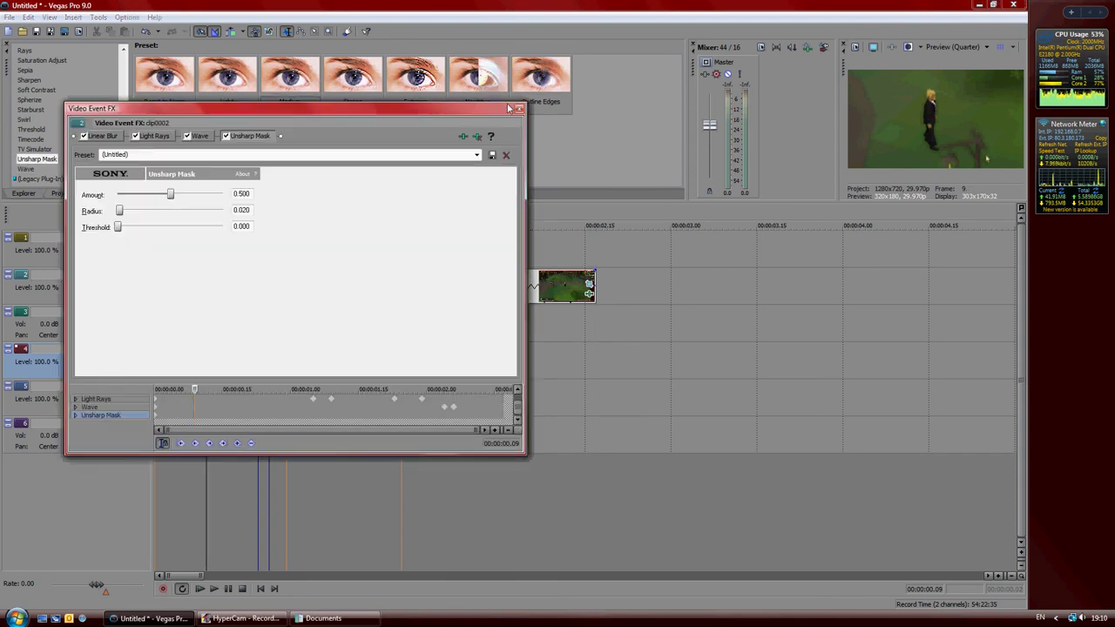
{"action": "left_click", "coordinate": [519, 108]}
Step: Browse the media generators and add the SMPTE Bars (PAL) test pattern directly after clip0002, keeping its default settings
{"action": "key", "text": "Up"}
{"action": "key", "text": "Up"}
{"action": "key", "text": "Up"}
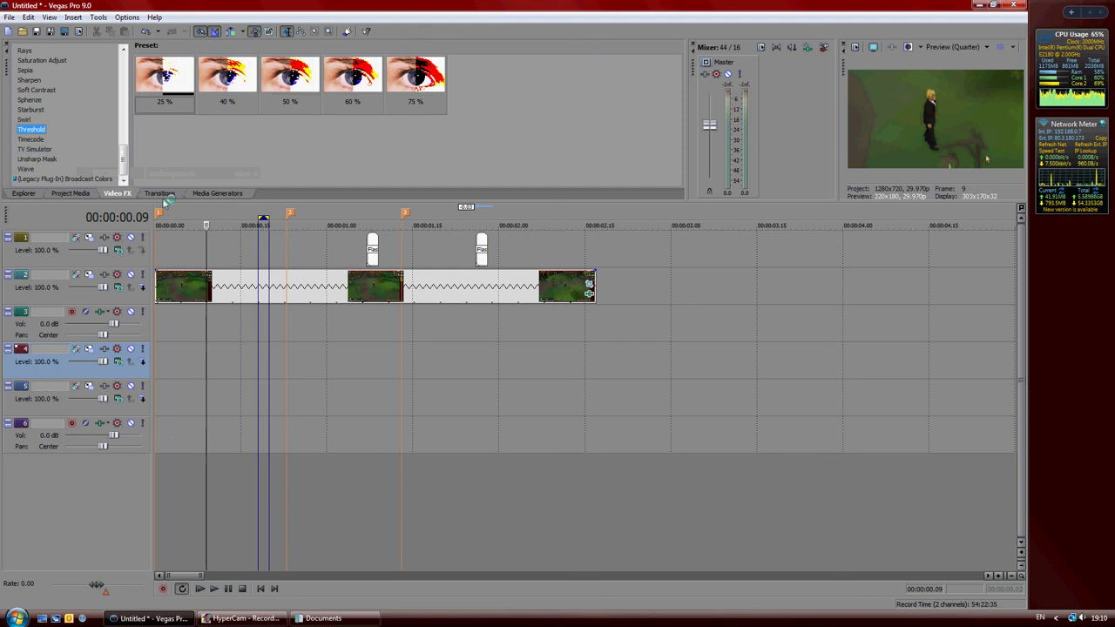
{"action": "left_click", "coordinate": [164, 195]}
{"action": "left_click", "coordinate": [84, 195]}
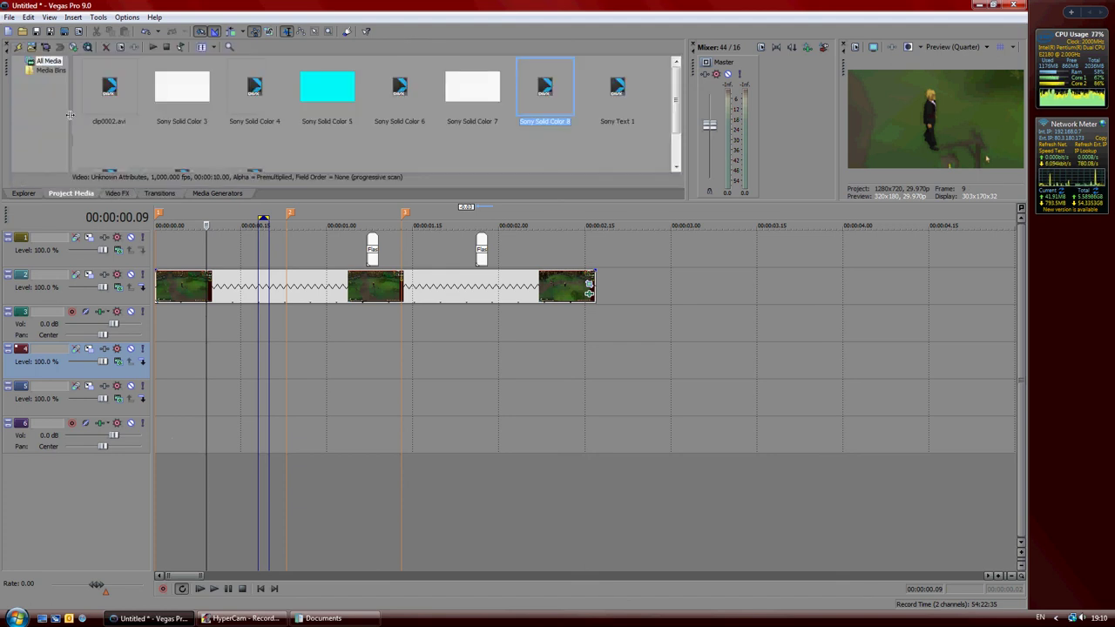
{"action": "left_click", "coordinate": [210, 193]}
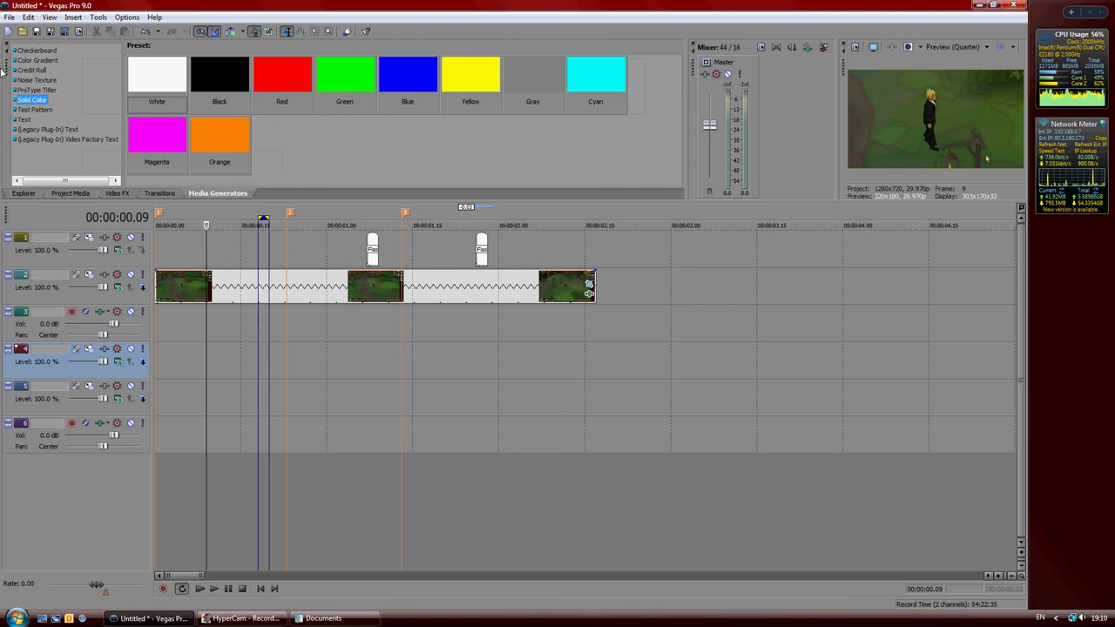
{"action": "left_click", "coordinate": [39, 60]}
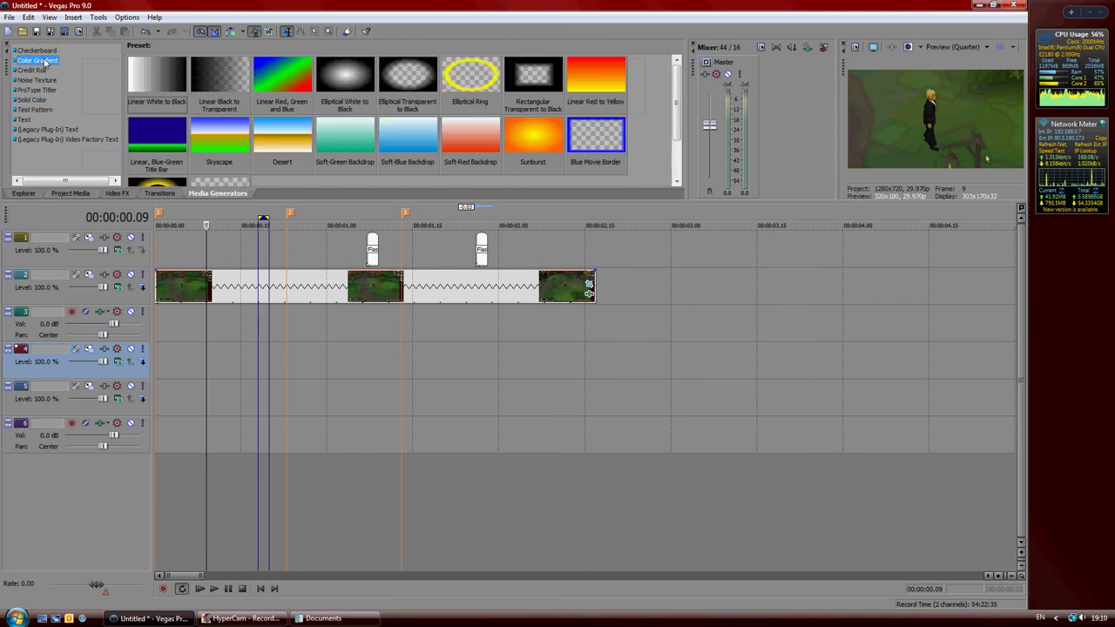
{"action": "left_click", "coordinate": [34, 110]}
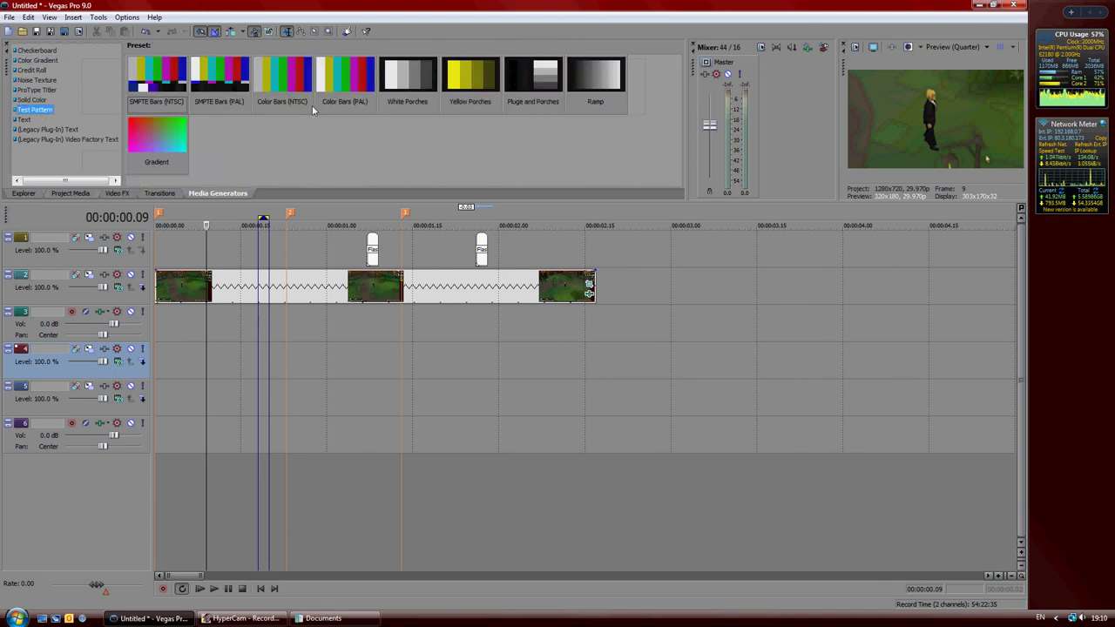
{"action": "left_click_drag", "start_coordinate": [216, 92], "coordinate": [599, 289]}
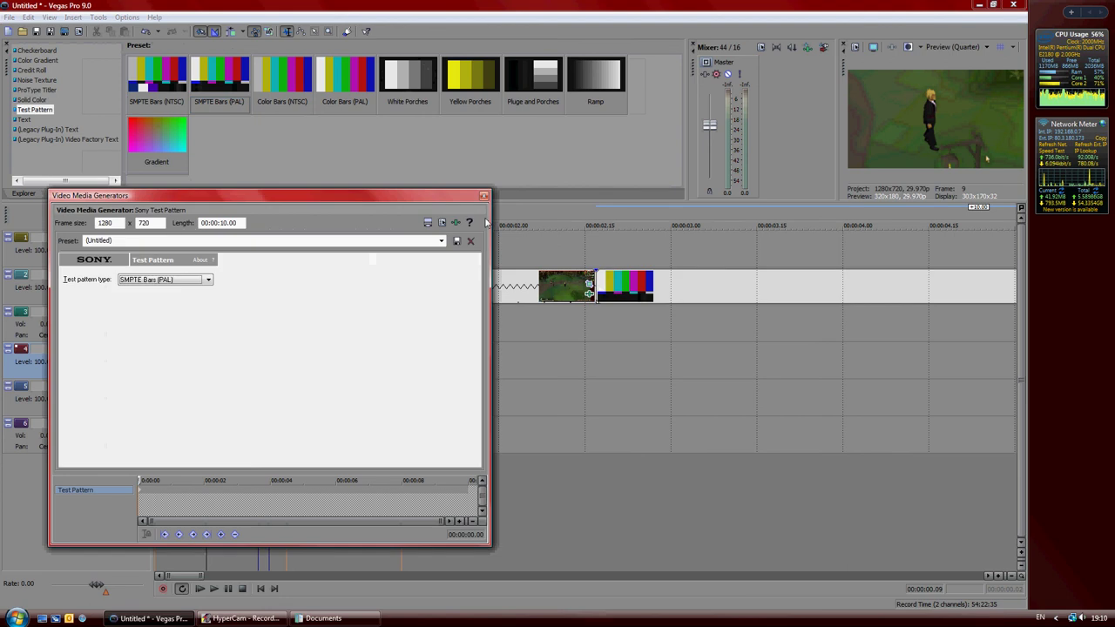
{"action": "left_click", "coordinate": [483, 196]}
Step: Trim the test pattern to about 12 frames and move it to track 1 so it overlaps the end of clip0002
{"action": "scroll", "coordinate": [545, 254], "scroll_direction": "down", "scroll_amount": 4}
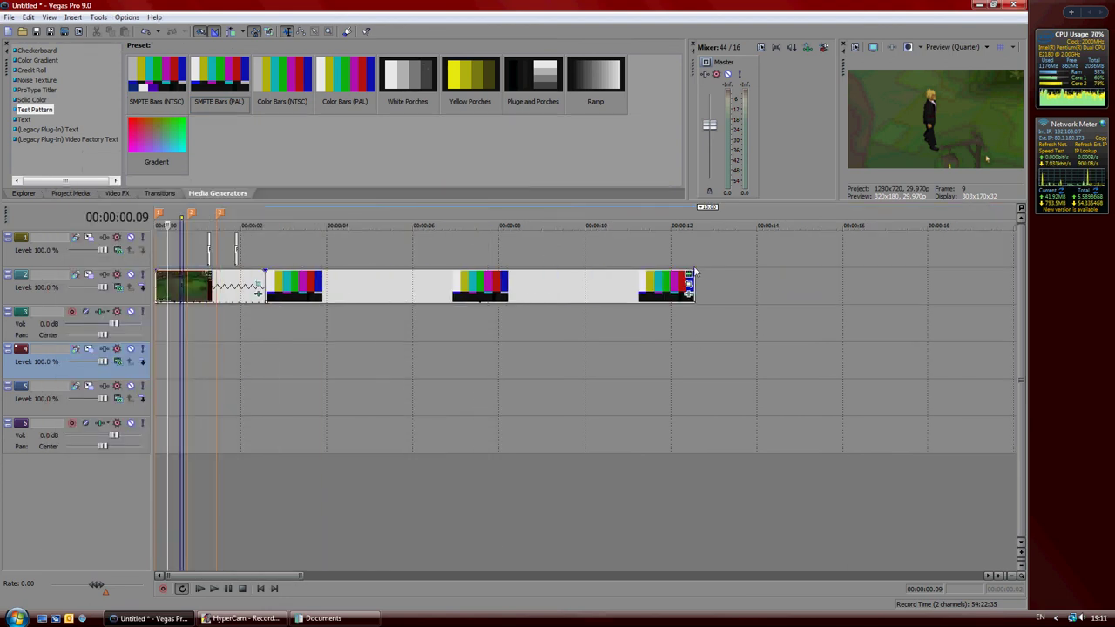
{"action": "left_click_drag", "start_coordinate": [694, 279], "coordinate": [281, 279]}
{"action": "scroll", "coordinate": [309, 298], "scroll_direction": "up", "scroll_amount": 5}
{"action": "scroll", "coordinate": [309, 298], "scroll_direction": "up", "scroll_amount": 1}
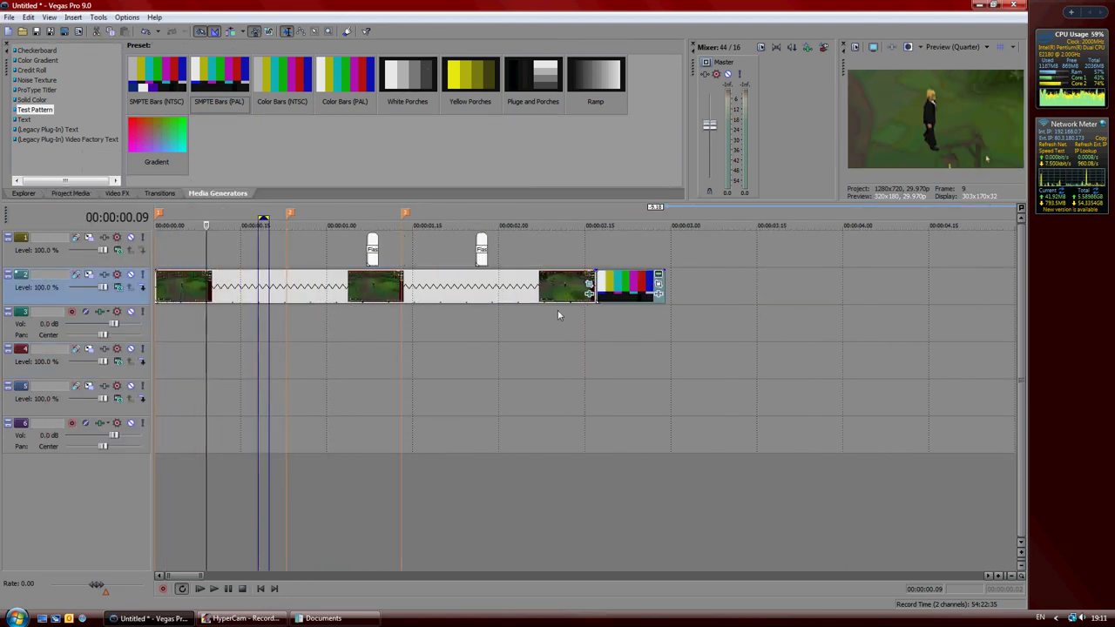
{"action": "left_click_drag", "start_coordinate": [603, 292], "coordinate": [586, 255]}
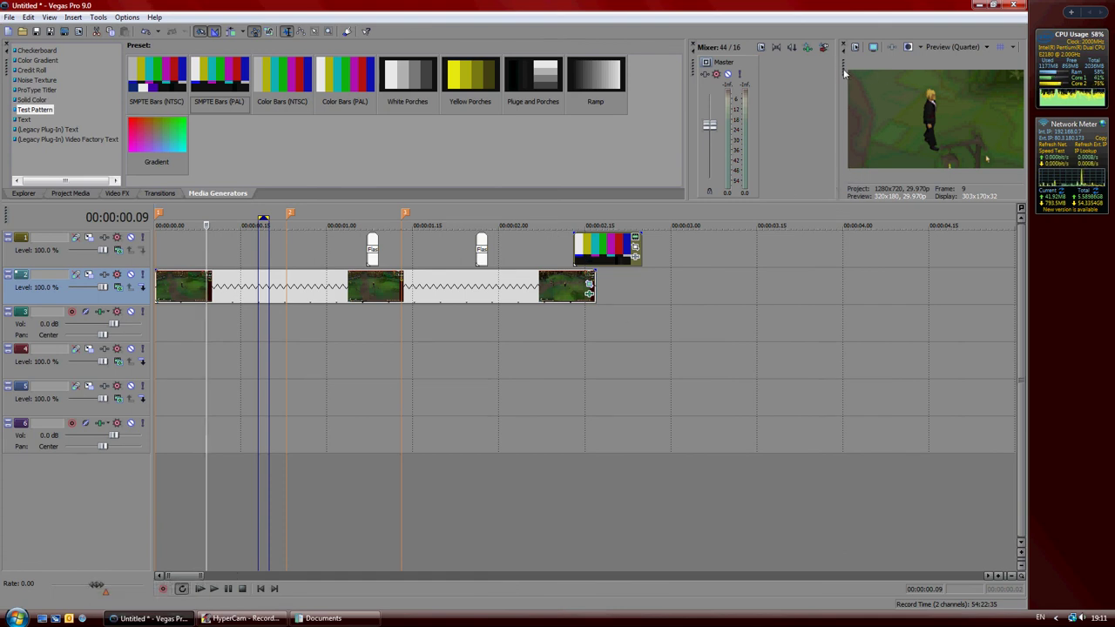
Step: Play the edit in an enlarged floating Video Preview with looping off, and close the preview window
{"action": "left_click_drag", "start_coordinate": [844, 74], "coordinate": [334, 152]}
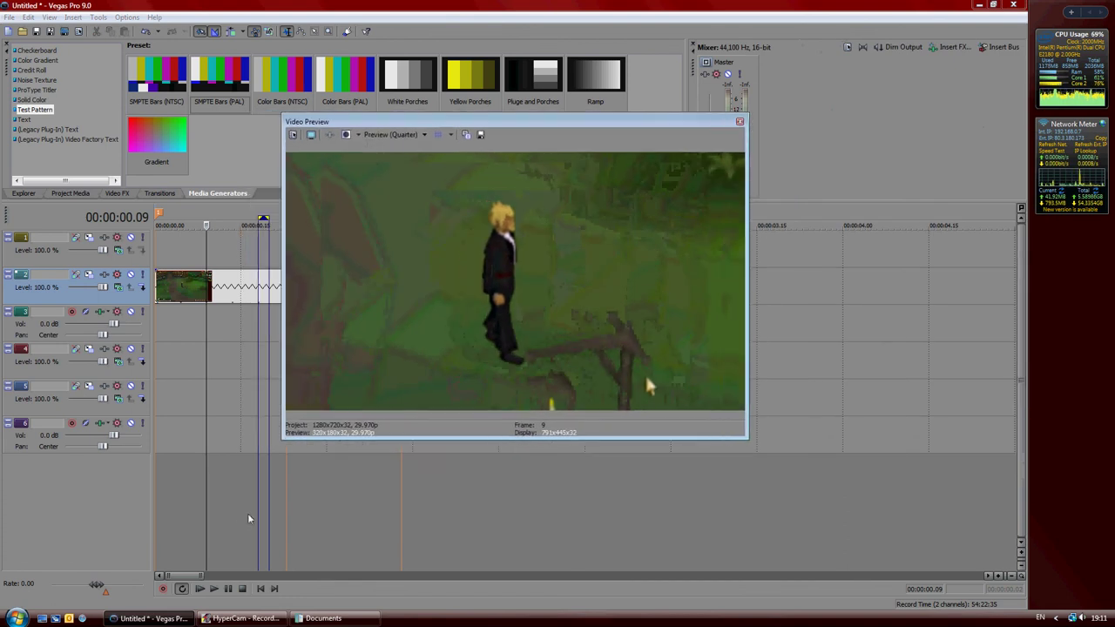
{"action": "left_click", "coordinate": [213, 588]}
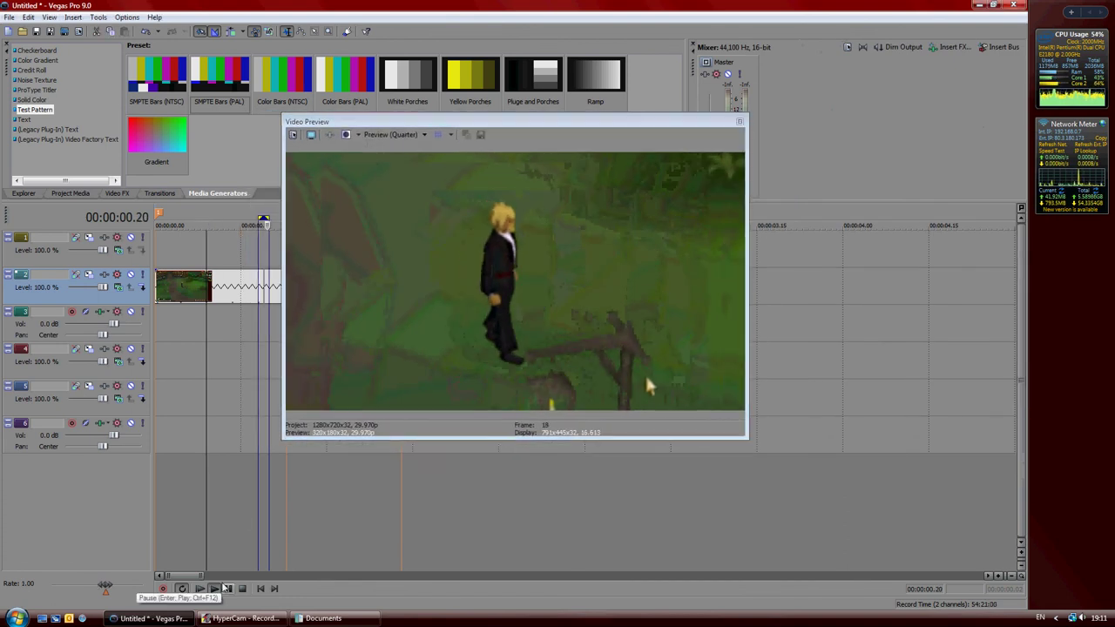
{"action": "left_click", "coordinate": [242, 589]}
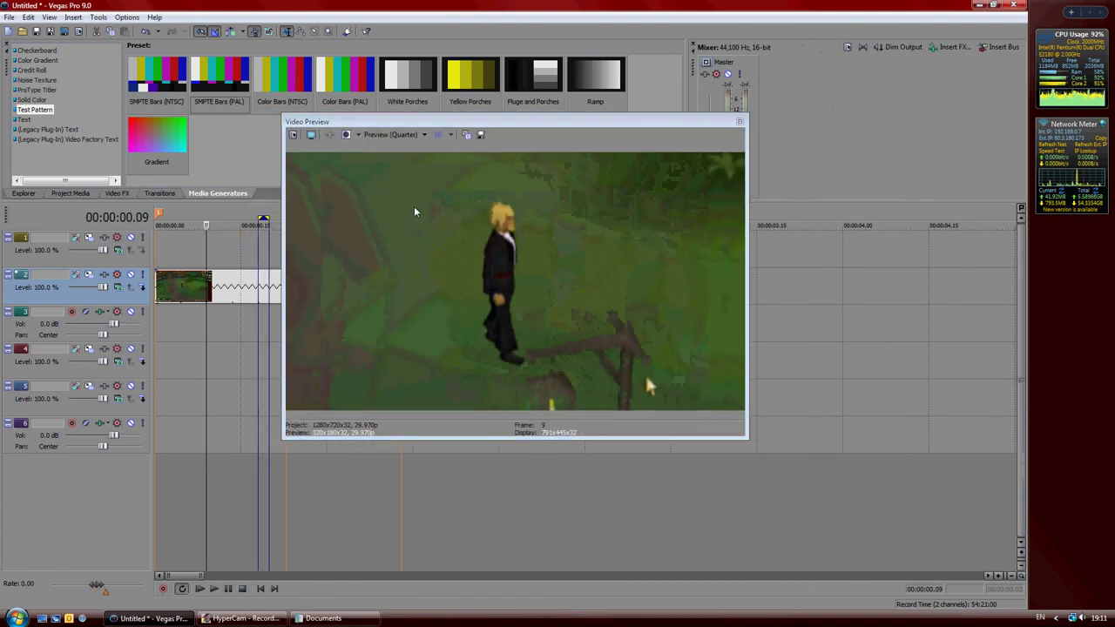
{"action": "left_click_drag", "start_coordinate": [461, 126], "coordinate": [663, 113]}
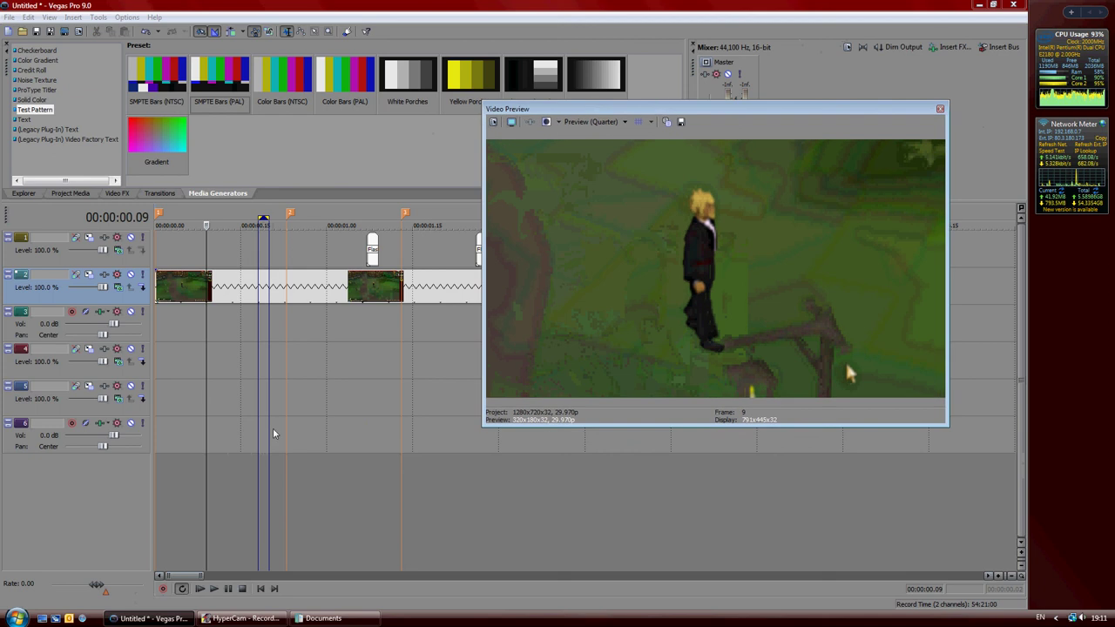
{"action": "left_click", "coordinate": [200, 590]}
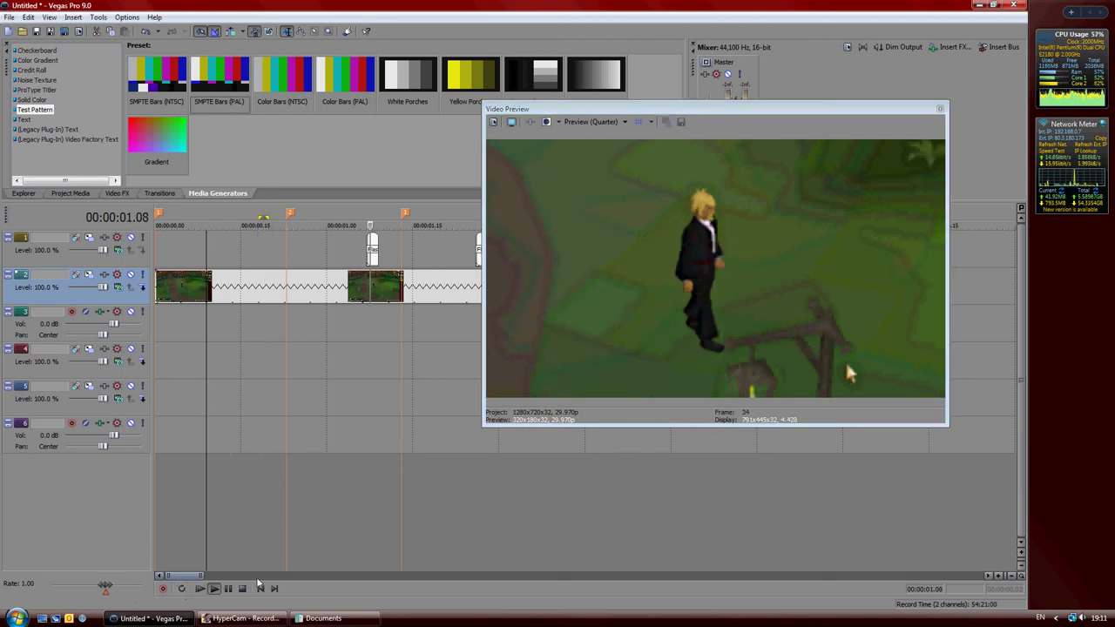
{"action": "left_click", "coordinate": [215, 590]}
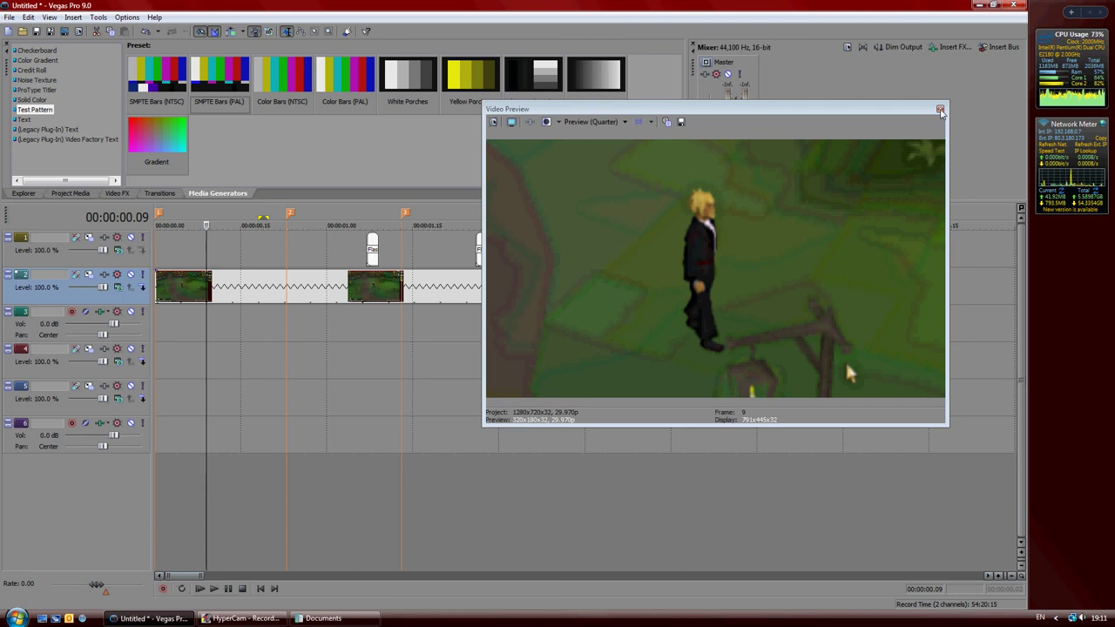
{"action": "left_click", "coordinate": [940, 109]}
Step: Browse the video effects and apply Radial Blur with the Weak Fixed Radius preset to clip0002
{"action": "left_click", "coordinate": [70, 193]}
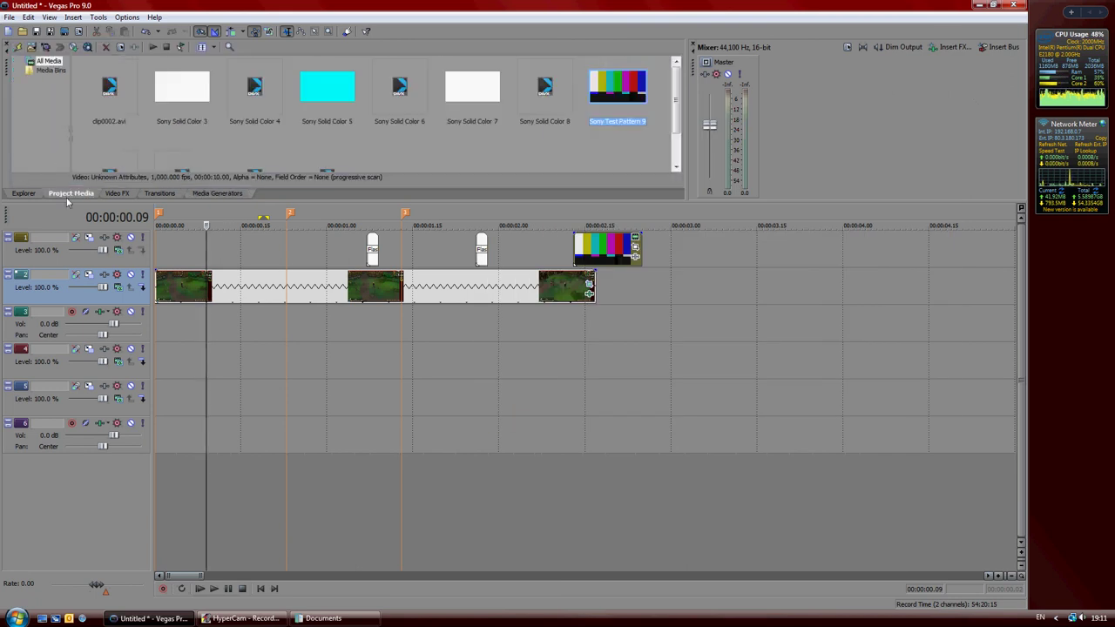
{"action": "left_click", "coordinate": [117, 194]}
{"action": "left_click", "coordinate": [63, 136]}
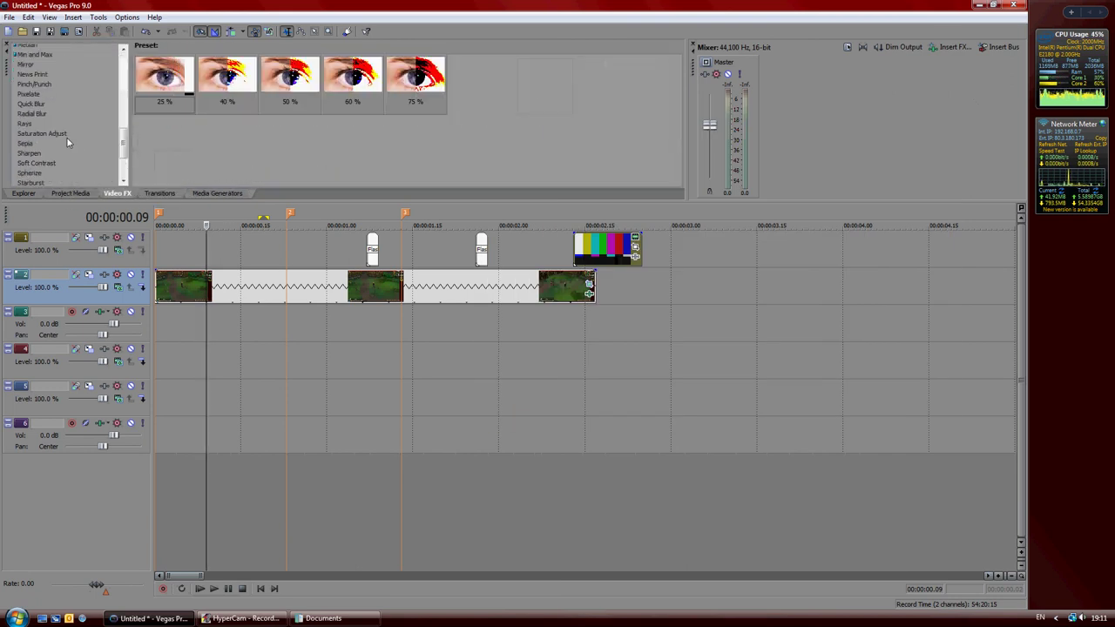
{"action": "left_click", "coordinate": [29, 153]}
{"action": "left_click", "coordinate": [39, 114]}
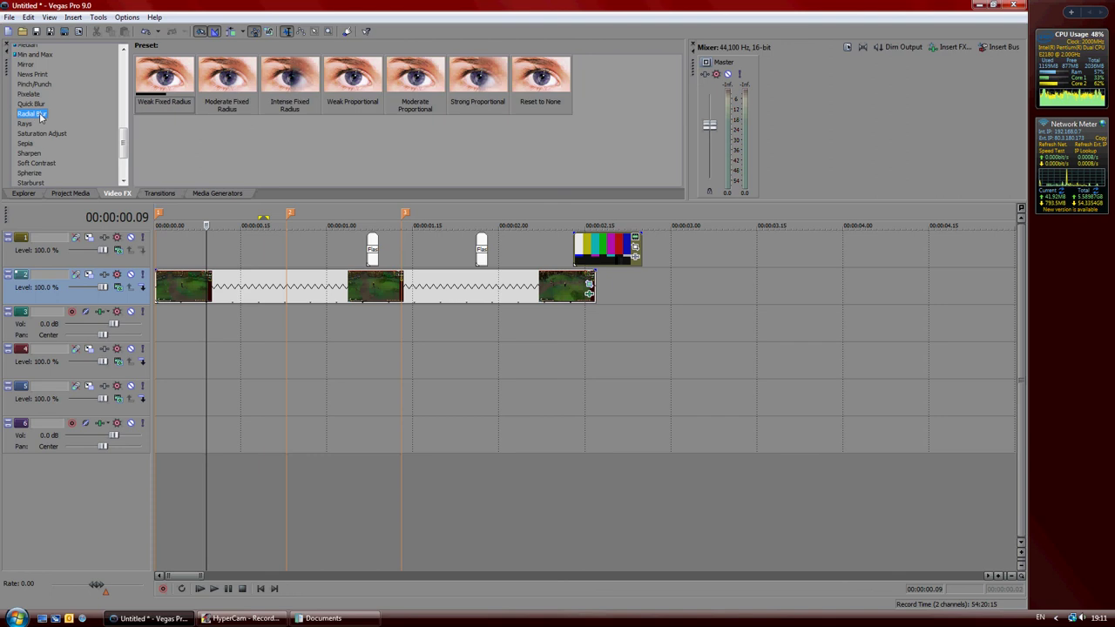
{"action": "left_click_drag", "start_coordinate": [164, 76], "coordinate": [590, 290]}
Step: Copy clip0002 and paste the copy on track 2 at 00:00:02.25
{"action": "left_click", "coordinate": [458, 292]}
{"action": "right_click", "coordinate": [460, 293]}
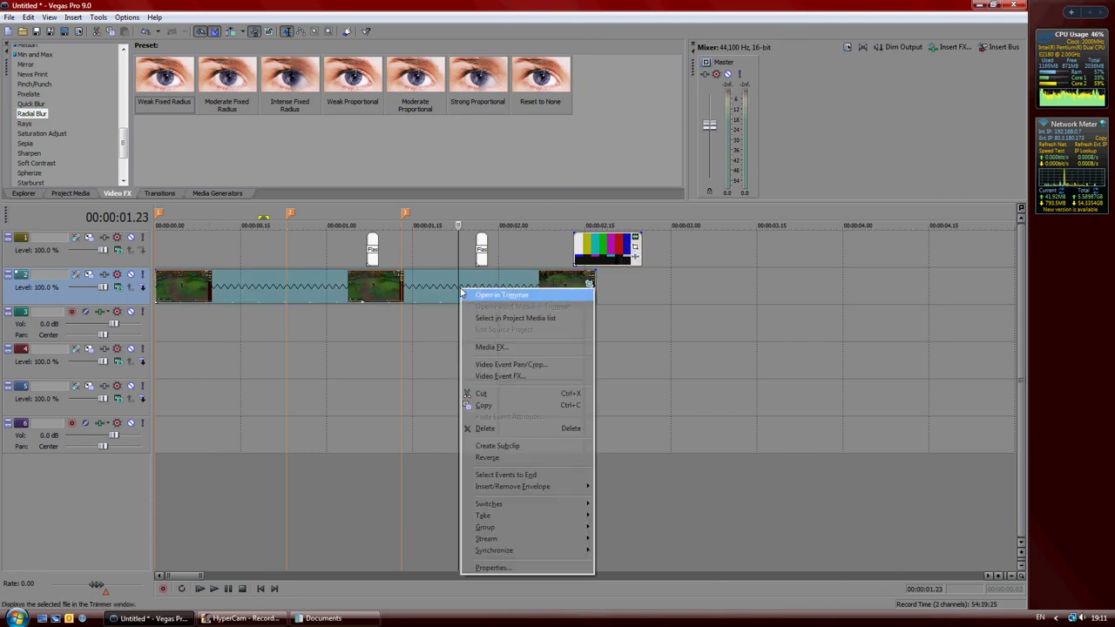
{"action": "left_click", "coordinate": [647, 287]}
{"action": "left_click", "coordinate": [645, 291]}
{"action": "right_click", "coordinate": [645, 291]}
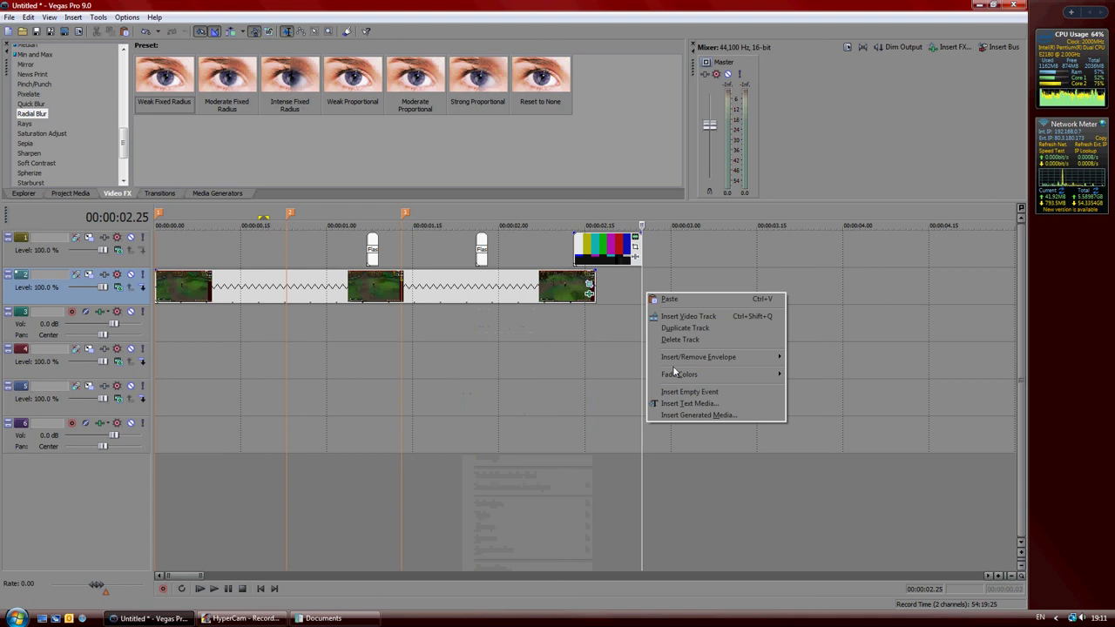
{"action": "left_click", "coordinate": [692, 299]}
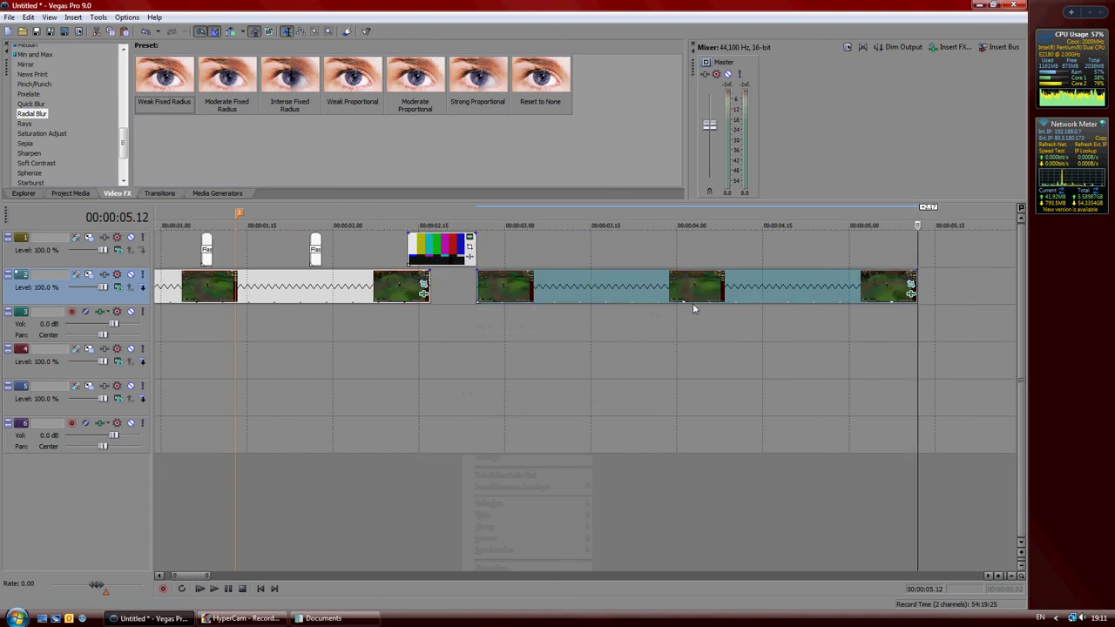
Step: Open Event Pan/Crop for the pasted clip and shift the crop frame slightly with position keyframes from 00:00:00.03 to about 00:00:00.06
{"action": "left_click", "coordinate": [909, 283]}
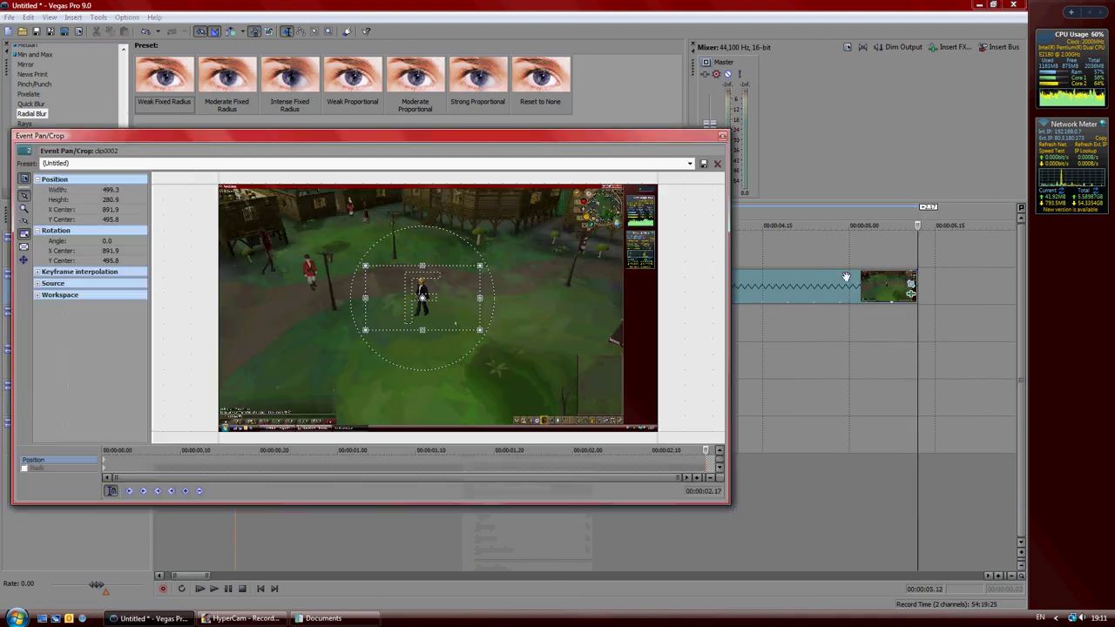
{"action": "left_click", "coordinate": [106, 461]}
{"action": "left_click", "coordinate": [124, 460]}
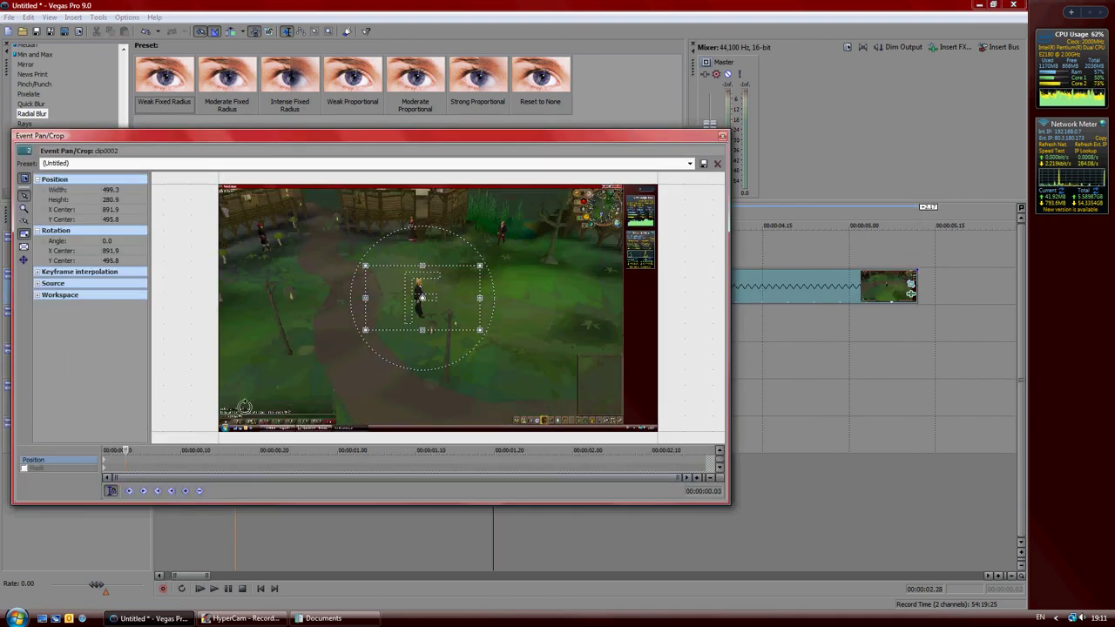
{"action": "left_click_drag", "start_coordinate": [447, 322], "coordinate": [441, 310]}
{"action": "left_click", "coordinate": [140, 460]}
{"action": "left_click_drag", "start_coordinate": [336, 400], "coordinate": [346, 415]}
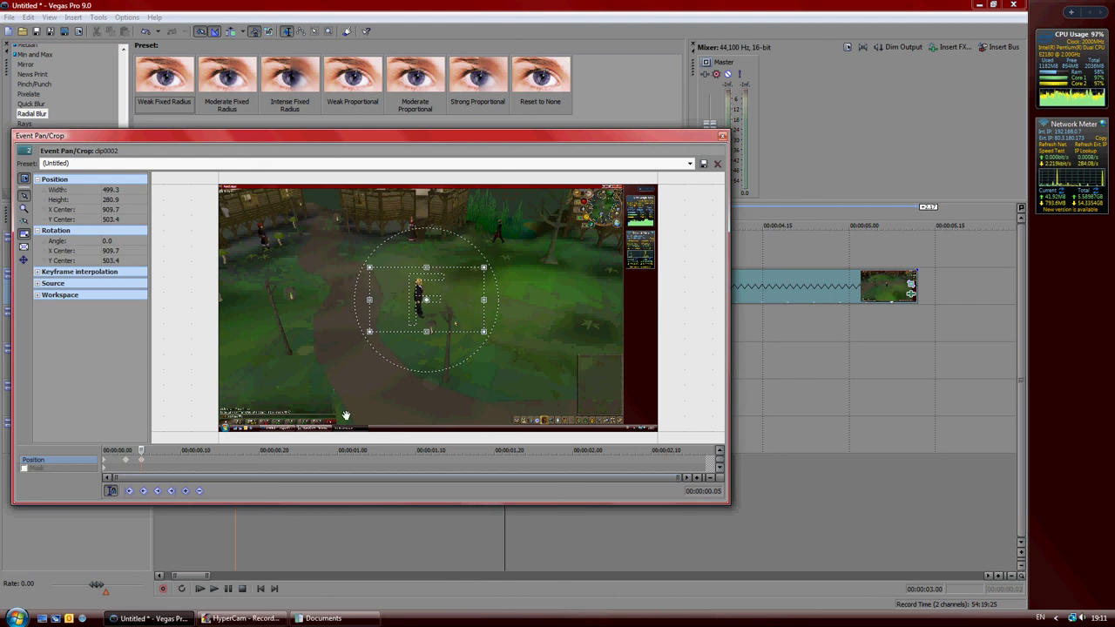
{"action": "mouse_move", "coordinate": [433, 307]}
{"action": "left_mouse_down"}
{"action": "mouse_move", "coordinate": [448, 294]}
{"action": "mouse_move", "coordinate": [417, 308]}
{"action": "left_mouse_up"}
Step: Add more position keyframes with slightly shifted crop frames to the pasted clip, up to 00:00:00.16
{"action": "left_click", "coordinate": [172, 456]}
{"action": "left_click", "coordinate": [196, 459]}
{"action": "left_click", "coordinate": [228, 461]}
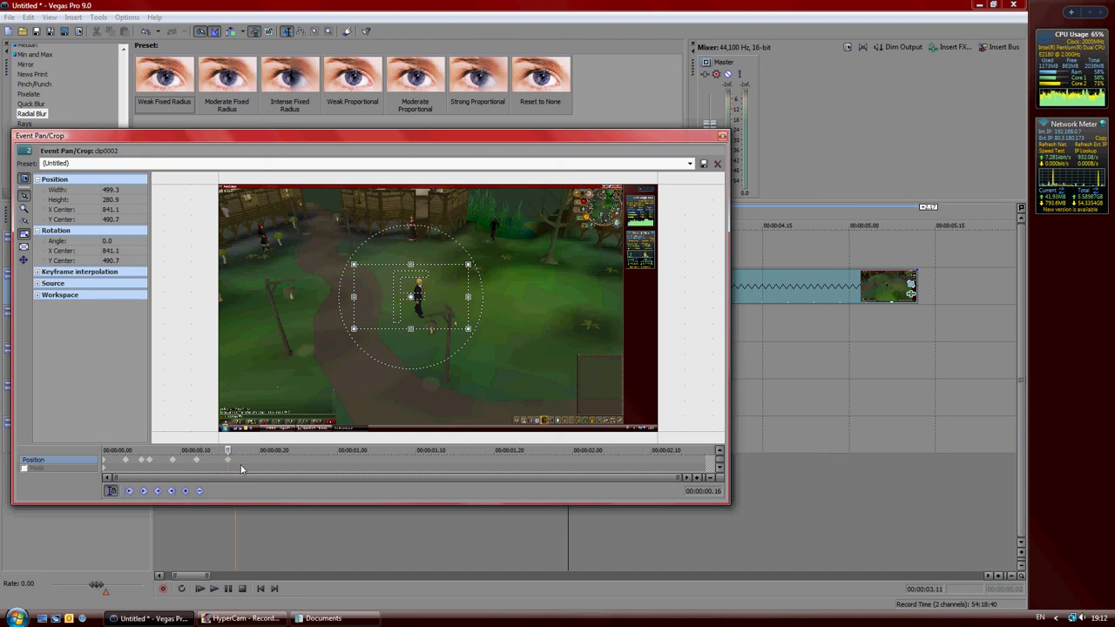
Step: Copy the group of shake position keyframes and paste it at 00:00:00.16 and 00:00:00.27
{"action": "left_click", "coordinate": [243, 468]}
{"action": "left_click", "coordinate": [127, 460]}
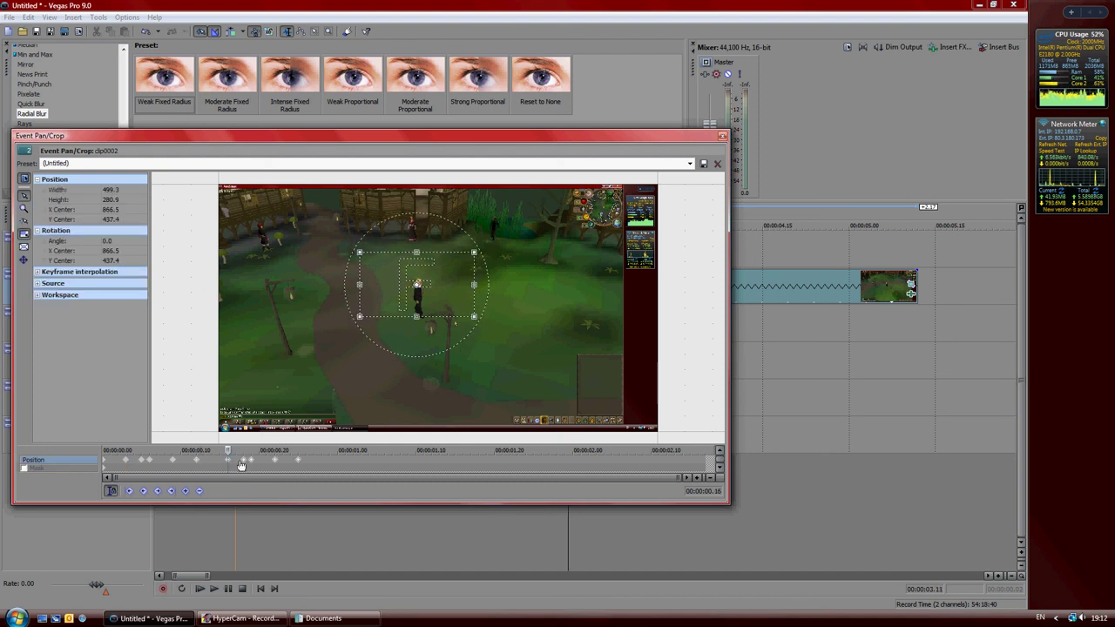
{"action": "left_click", "coordinate": [266, 466]}
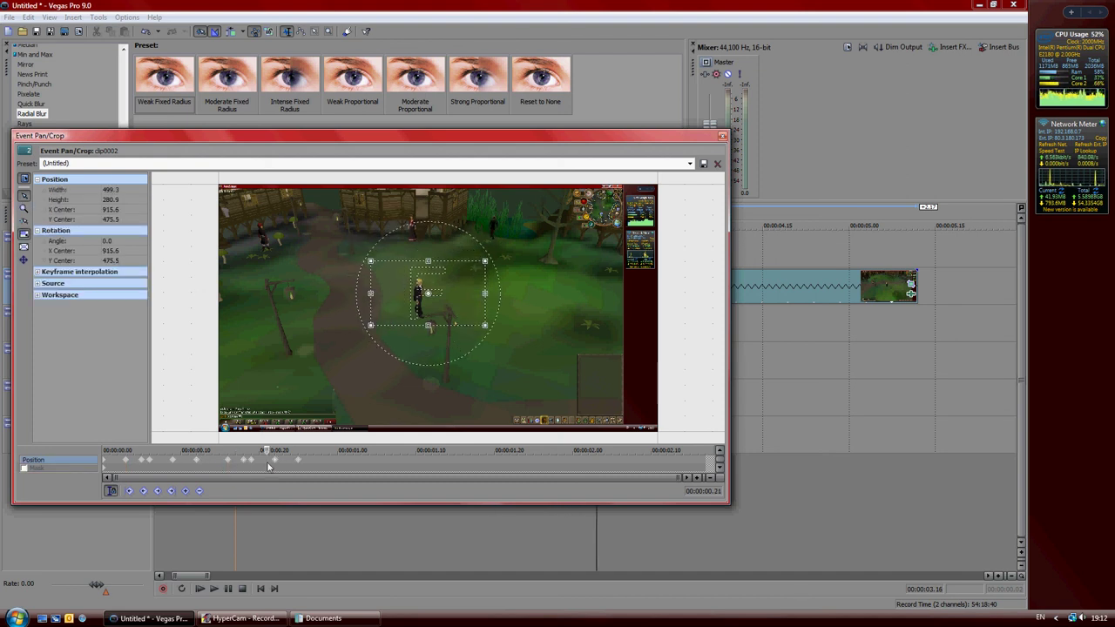
{"action": "left_click", "coordinate": [212, 462]}
{"action": "left_click", "coordinate": [312, 463]}
{"action": "key", "text": "ctrl+v"}
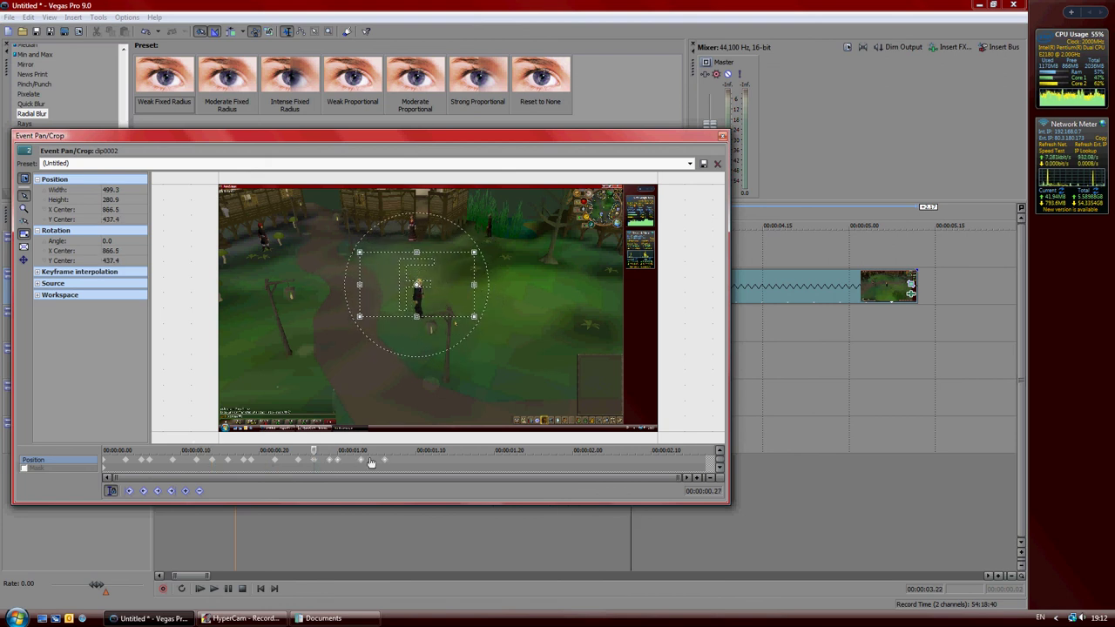
Step: Paste the shake keyframes repeatedly along the rest of the clip, the last set at 00:00:02.01, and close Event Pan/Crop
{"action": "left_click", "coordinate": [392, 461]}
{"action": "key", "text": "ctrl+v"}
{"action": "left_click", "coordinate": [485, 462]}
{"action": "key", "text": "ctrl+v"}
{"action": "left_click", "coordinate": [579, 461]}
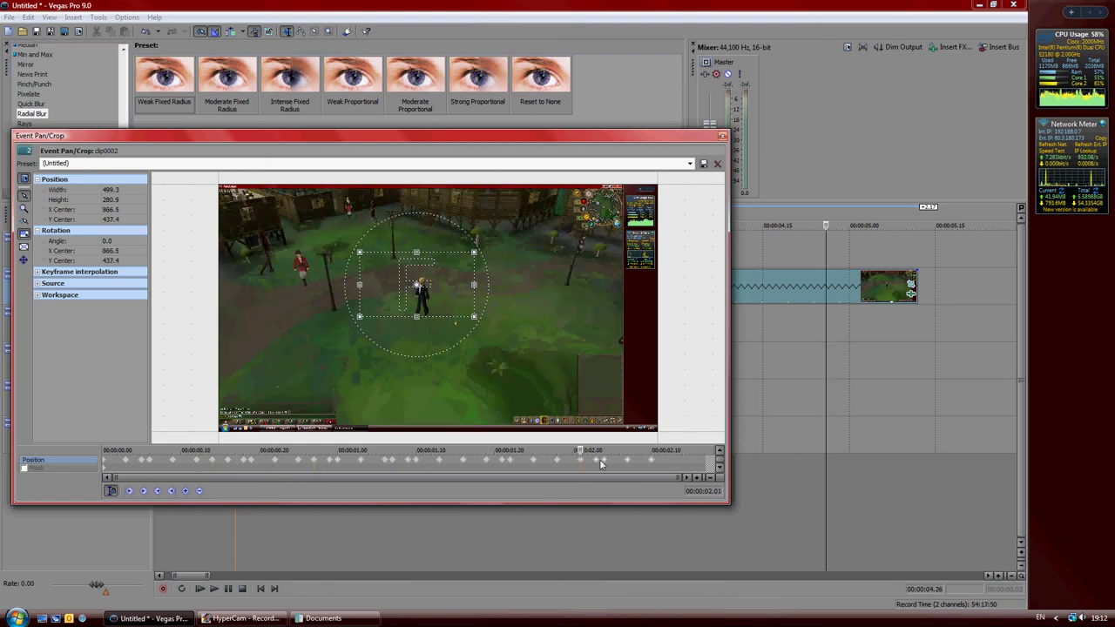
{"action": "left_click", "coordinate": [677, 466]}
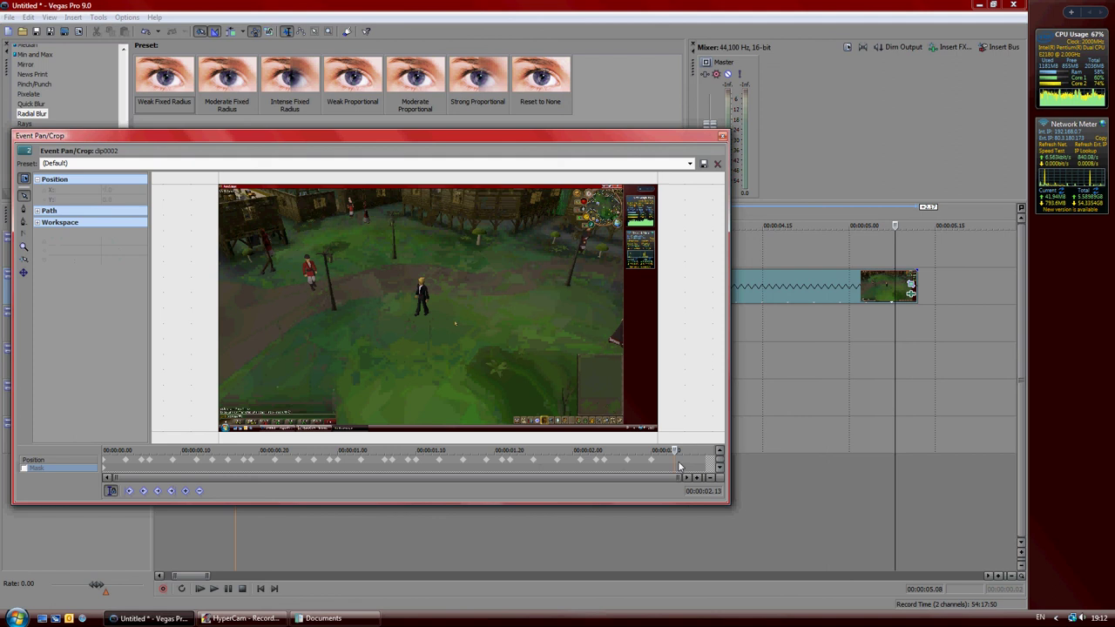
{"action": "left_click", "coordinate": [722, 137]}
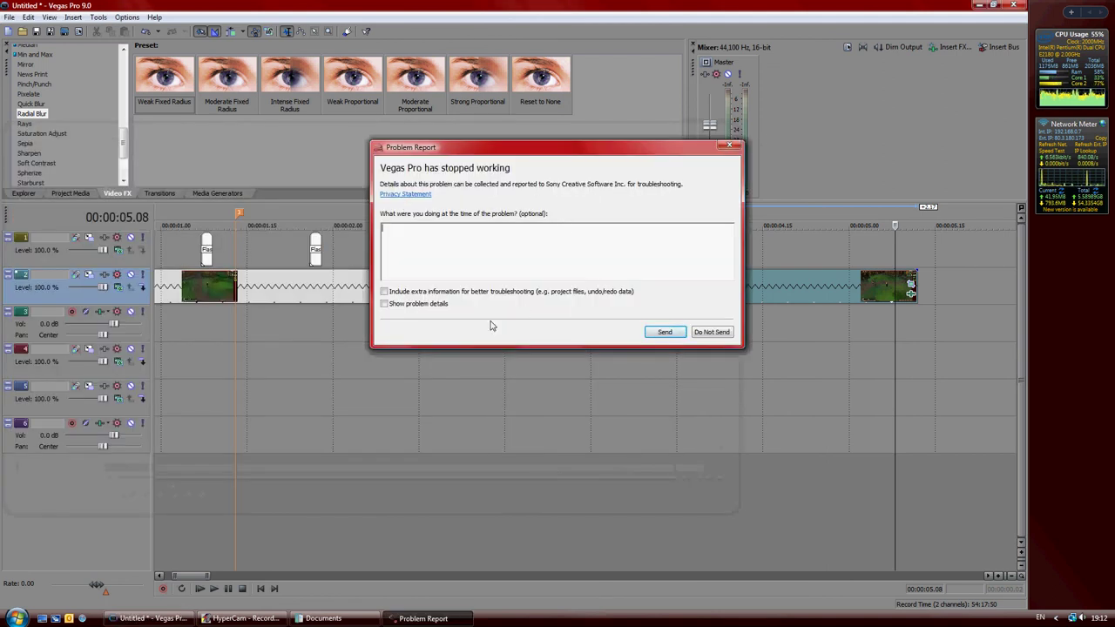
Step: Include extra information in the problem report, show and review the problem details, and send the report
{"action": "left_click", "coordinate": [389, 305]}
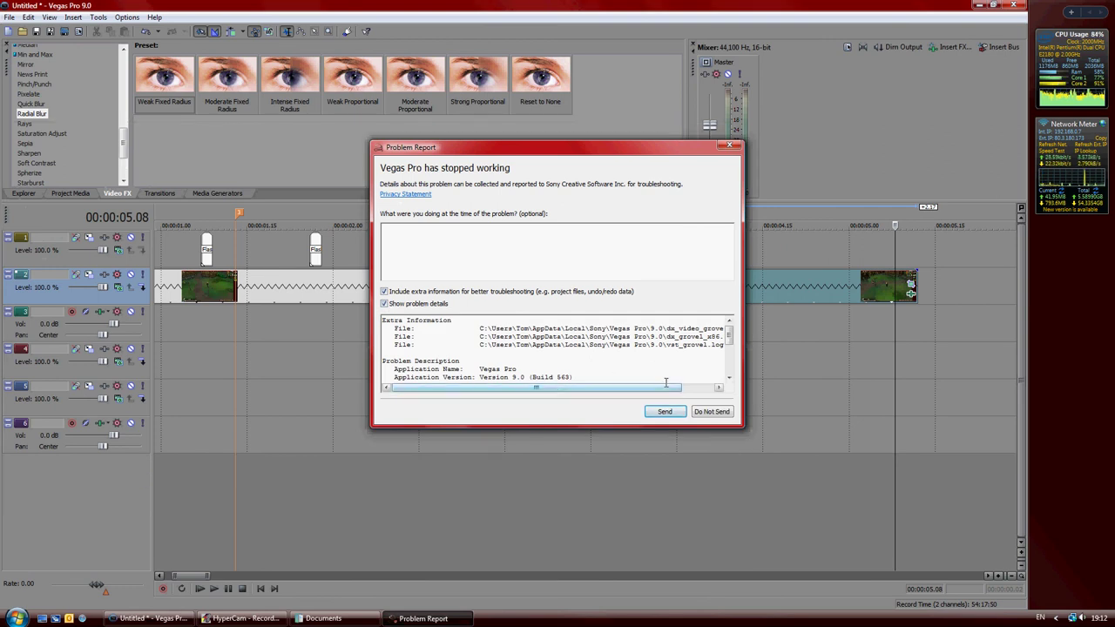
{"action": "left_click_drag", "start_coordinate": [729, 335], "coordinate": [725, 370]}
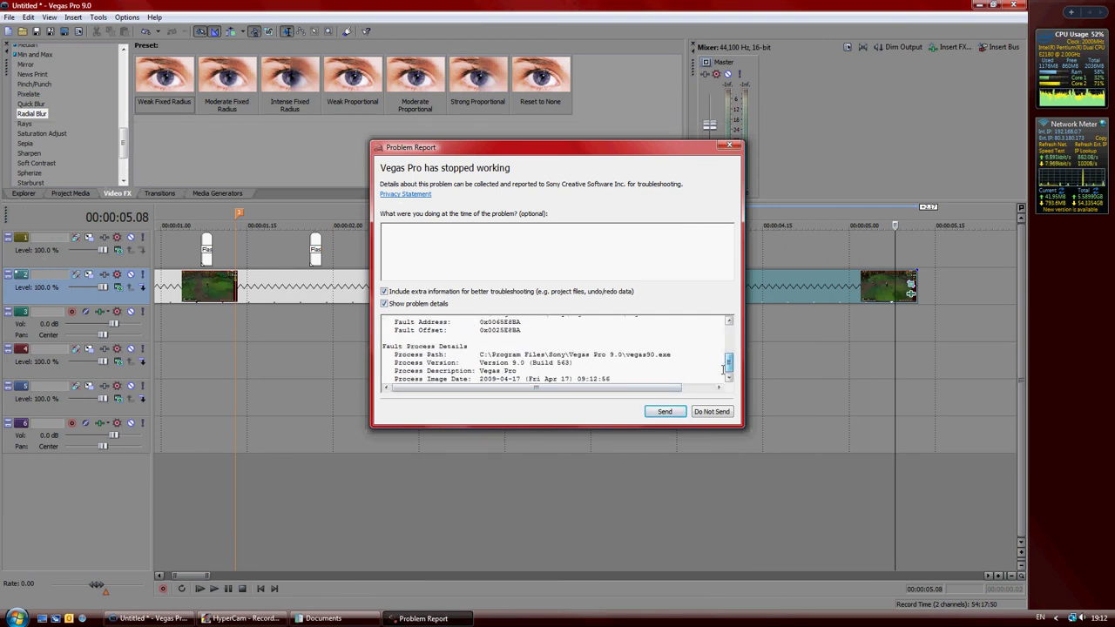
{"action": "left_click", "coordinate": [664, 411]}
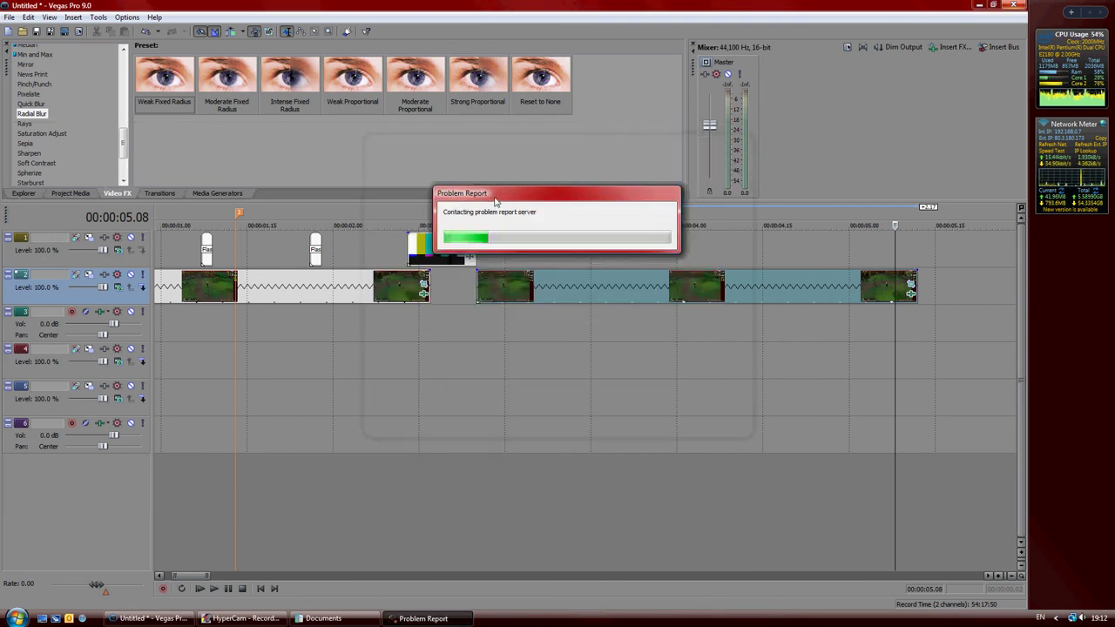